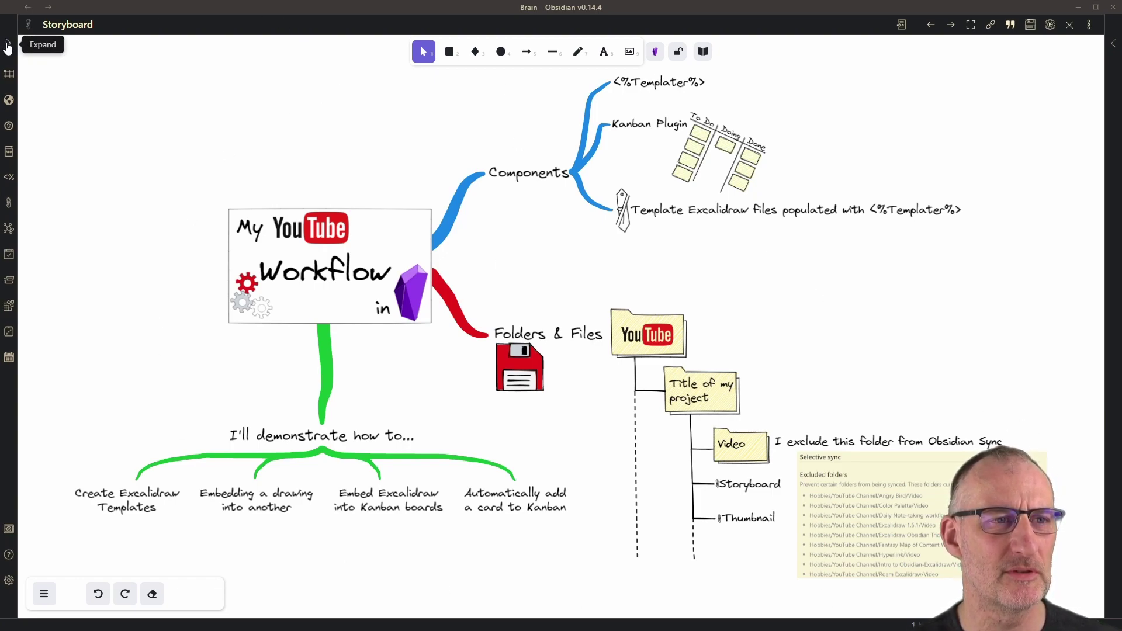
Open 'YouTube Channel MOC' from the Starred list in the left sidebar
click(8, 43)
click(88, 23)
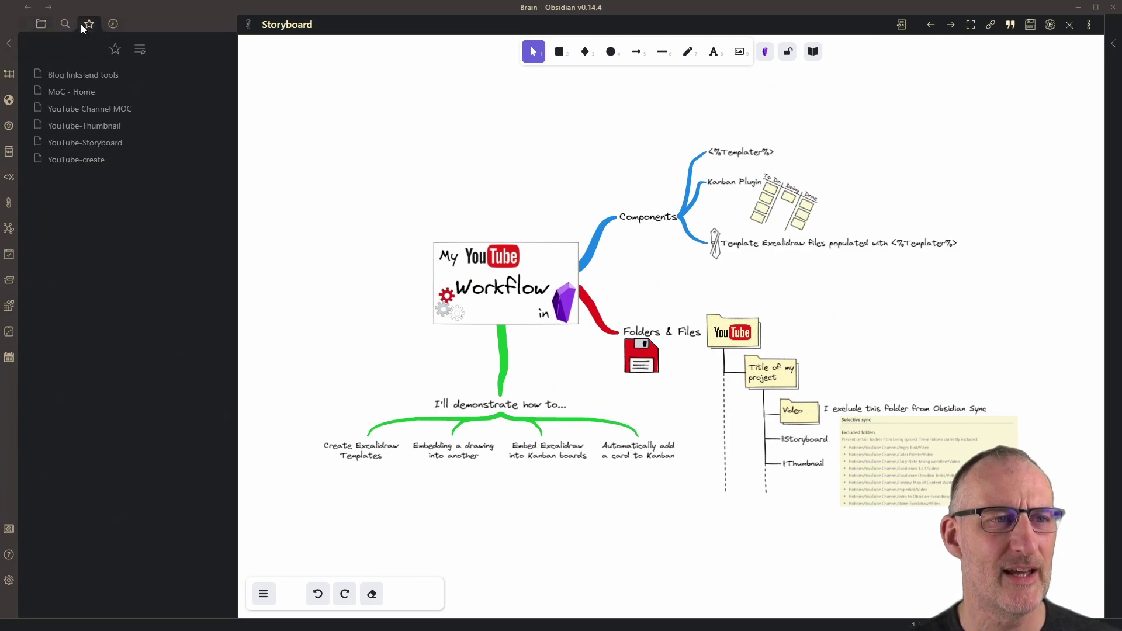
click(91, 108)
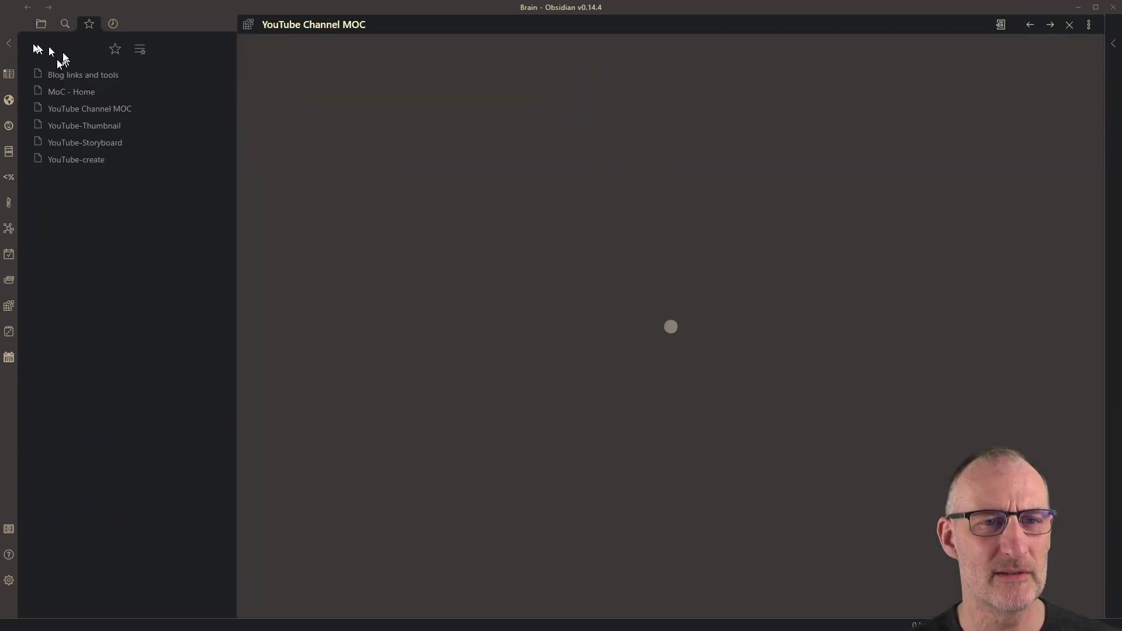
Archive the LaTeX Support card in the board's Published column
click(10, 44)
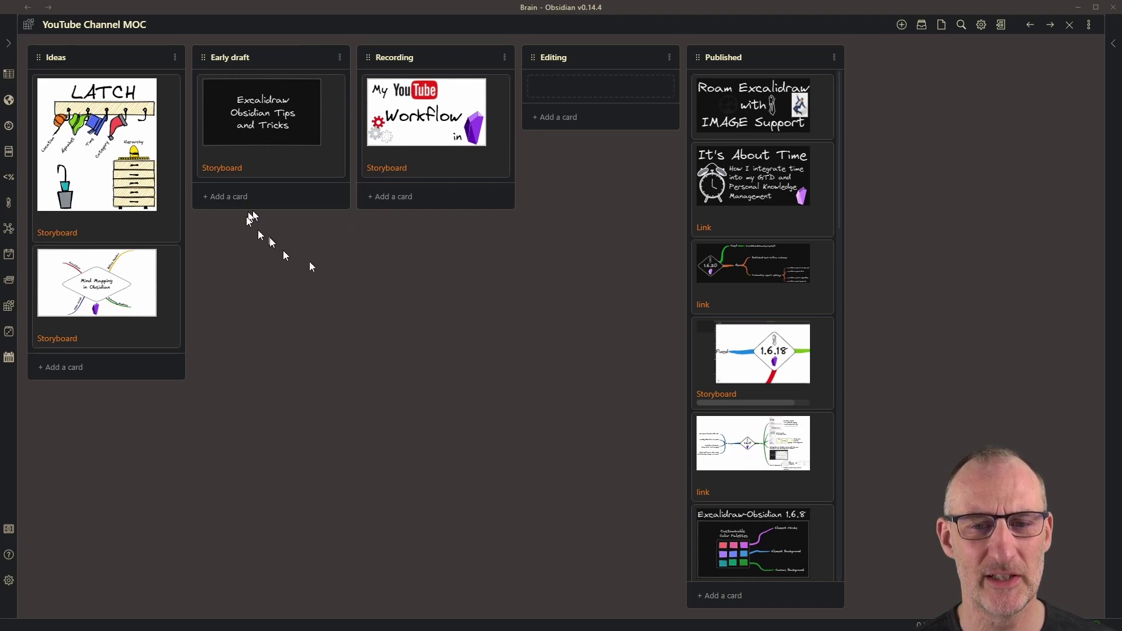
scroll(783, 234, down, 5)
scroll(778, 217, down, 15)
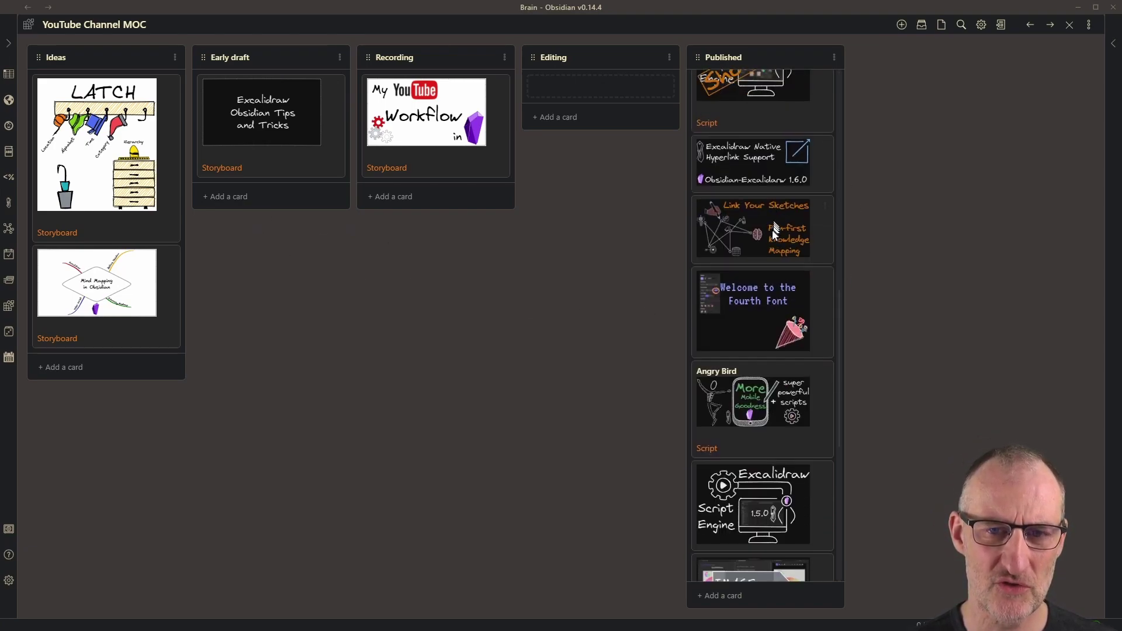
scroll(764, 354, up, 20)
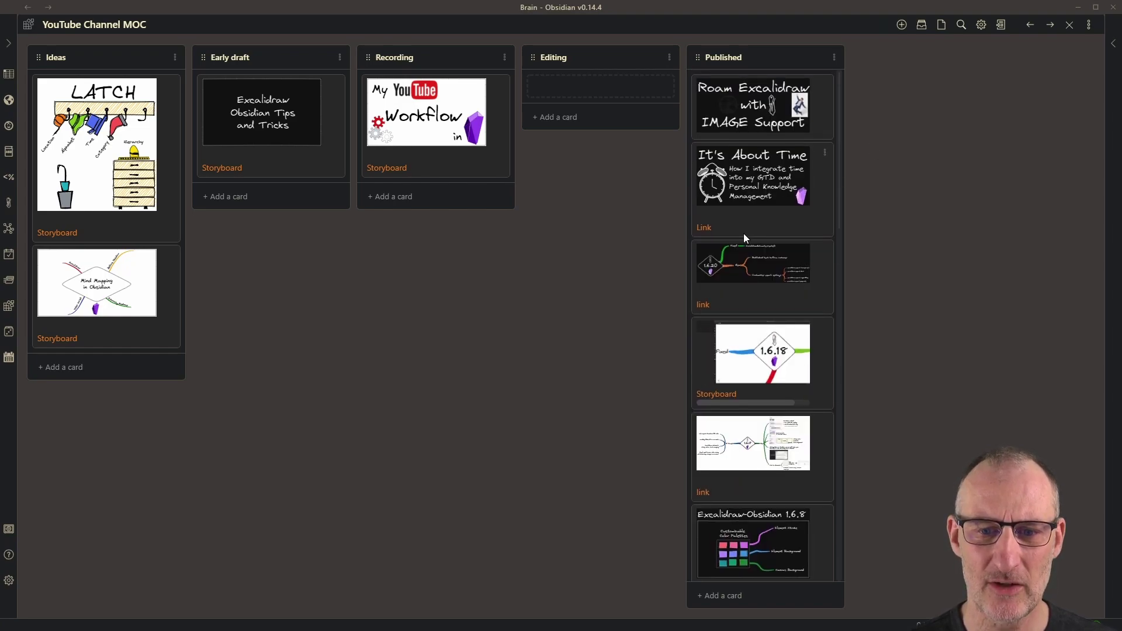
scroll(794, 532, down, 15)
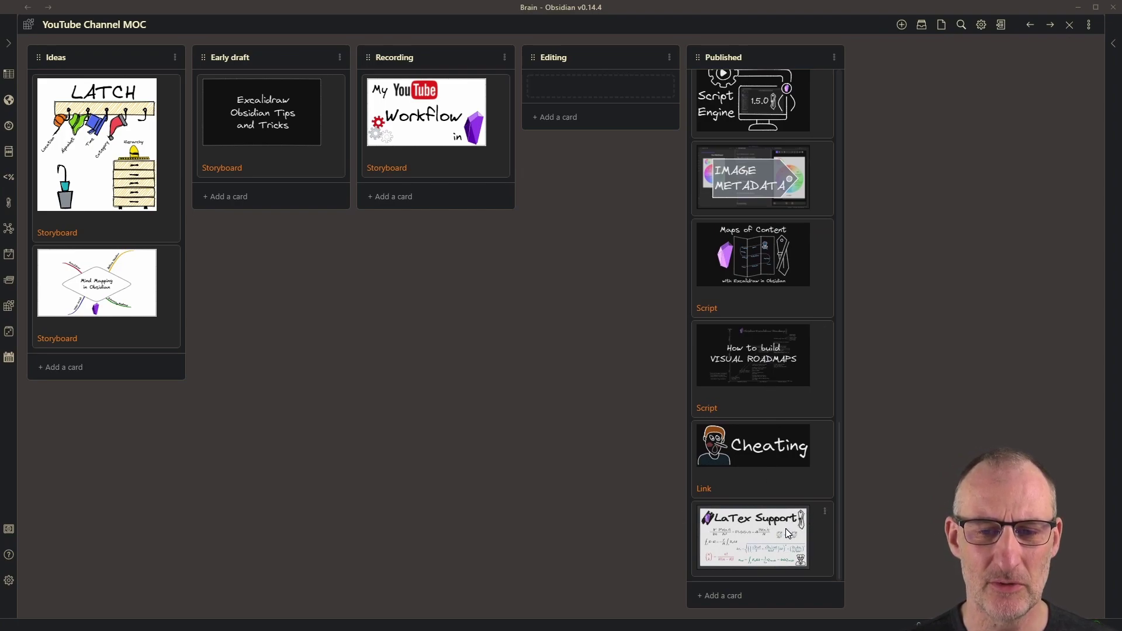
click(824, 515)
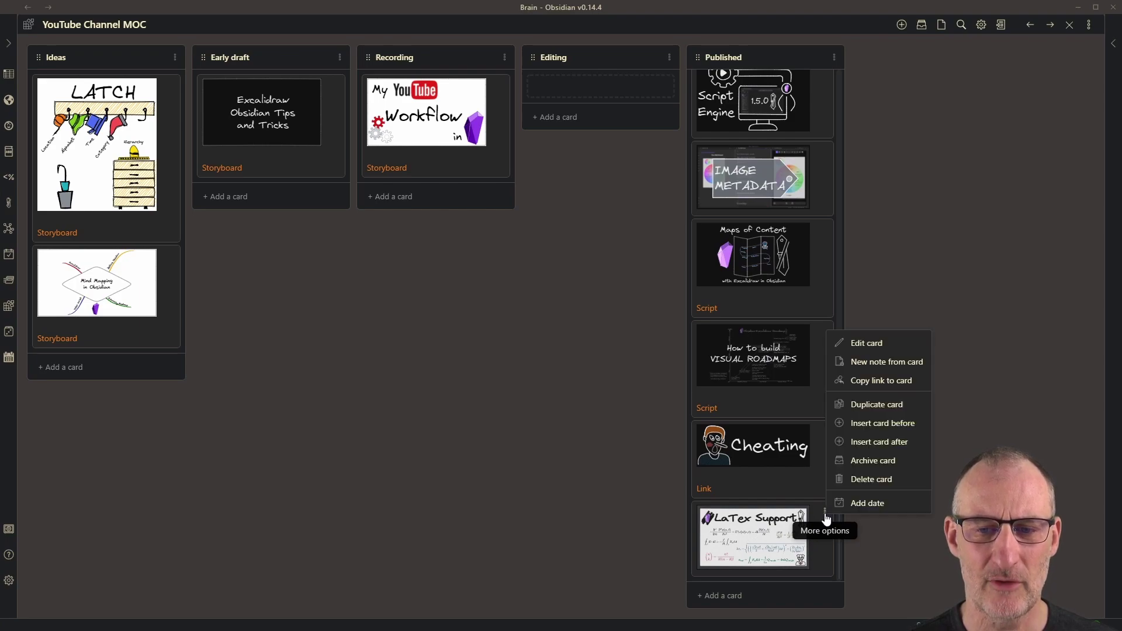
click(910, 466)
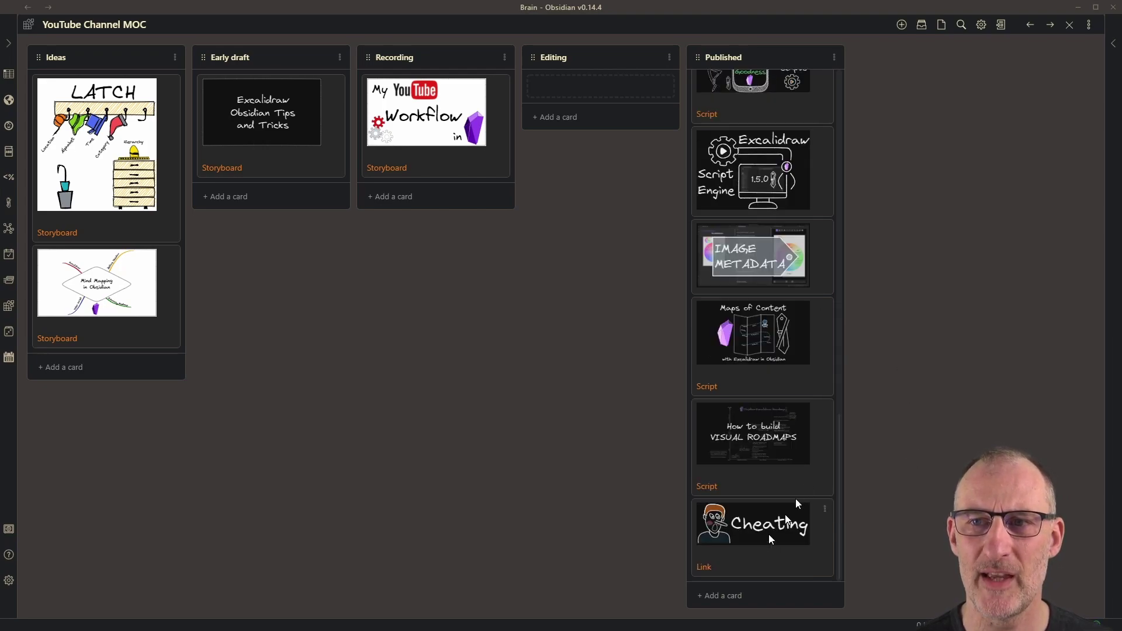
scroll(818, 140, up, 7)
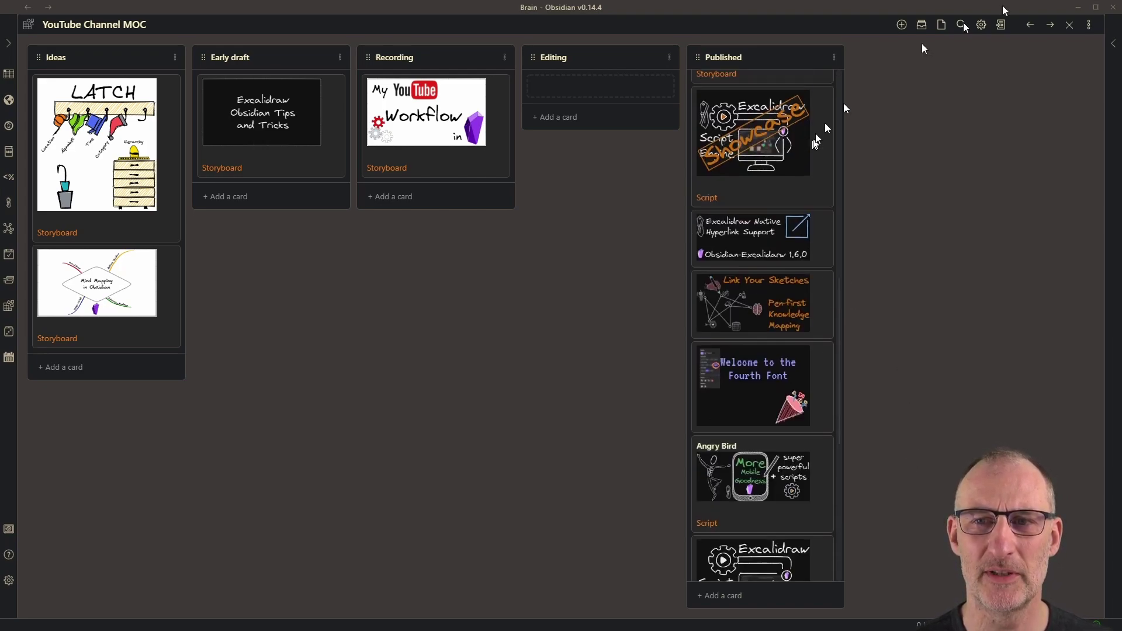
click(1088, 25)
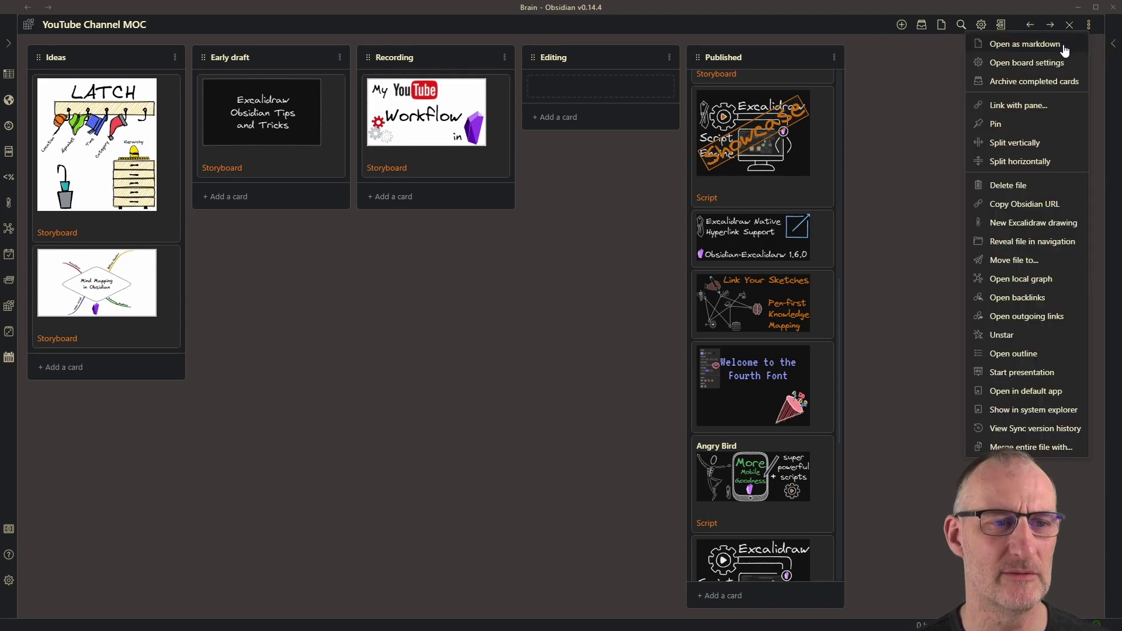
click(1065, 45)
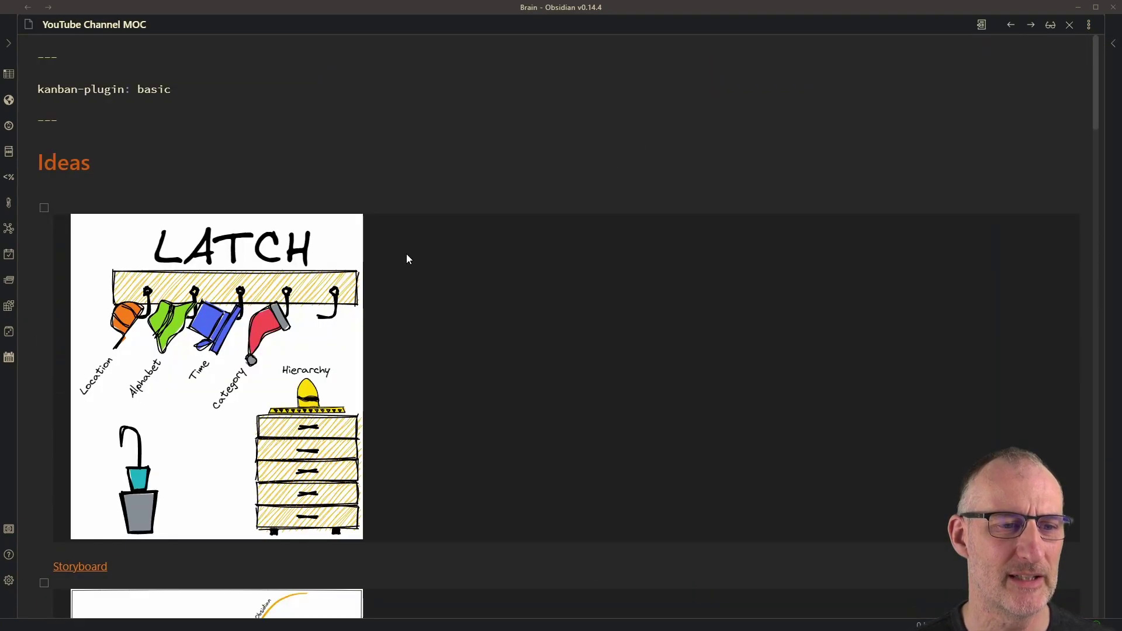
scroll(409, 263, down, 15)
scroll(419, 303, down, 20)
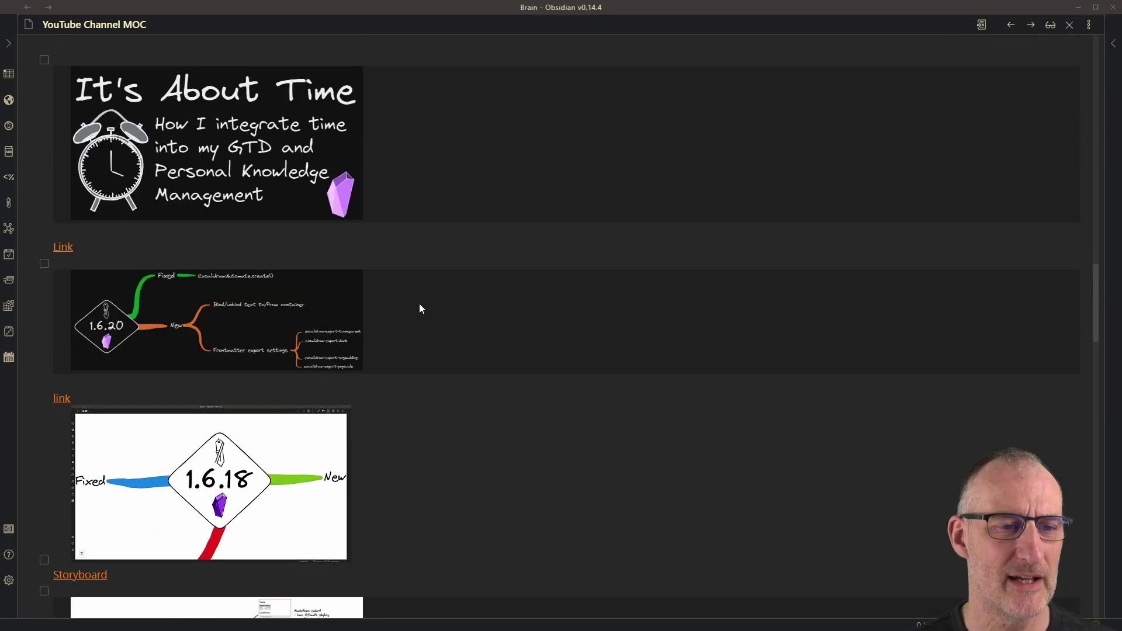
scroll(412, 315, down, 20)
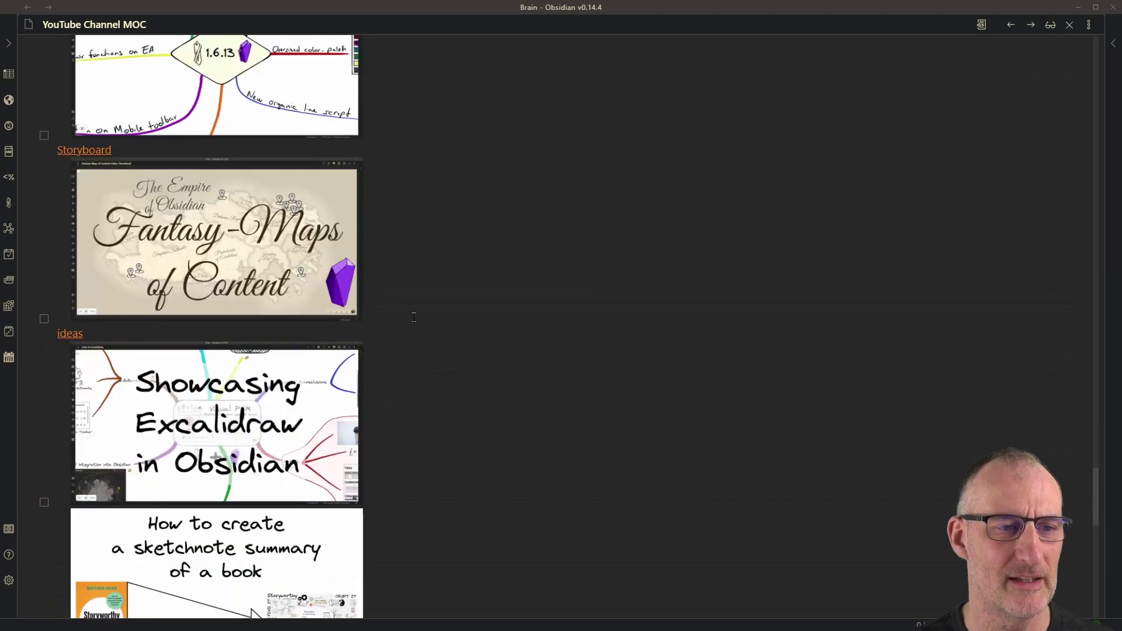
scroll(412, 319, down, 20)
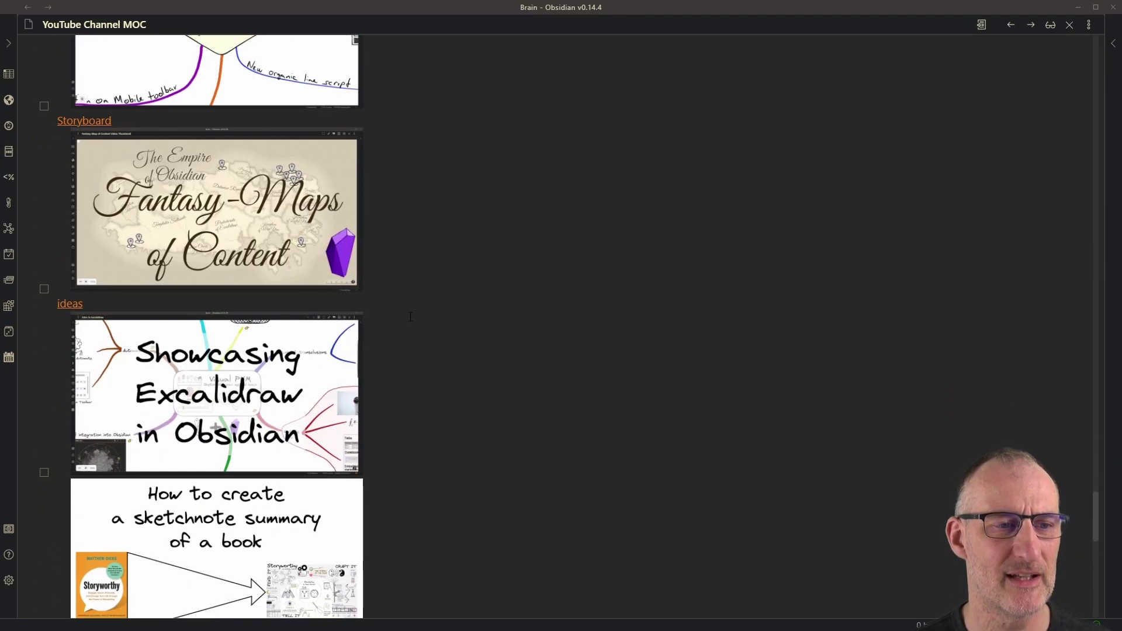
scroll(409, 319, down, 3)
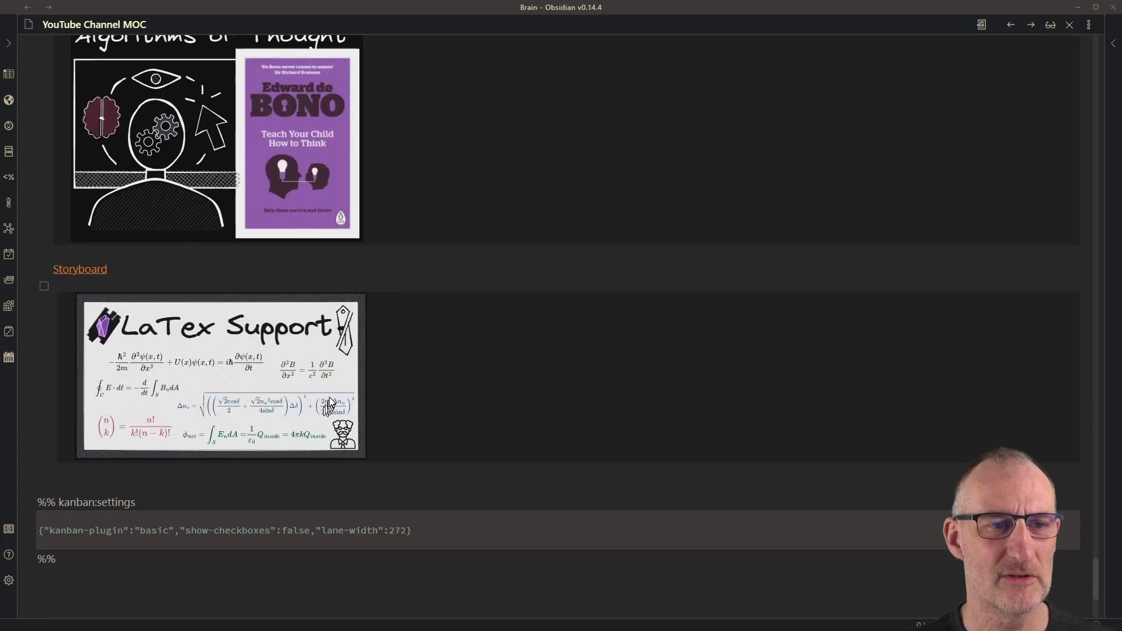
scroll(330, 401, up, 20)
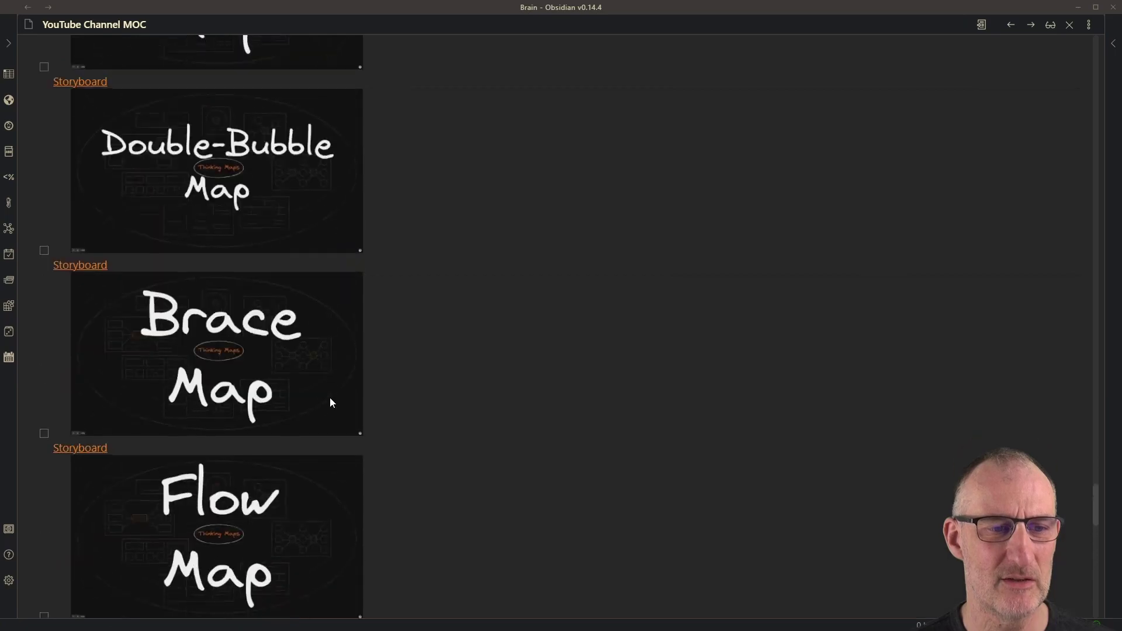
scroll(333, 404, up, 3)
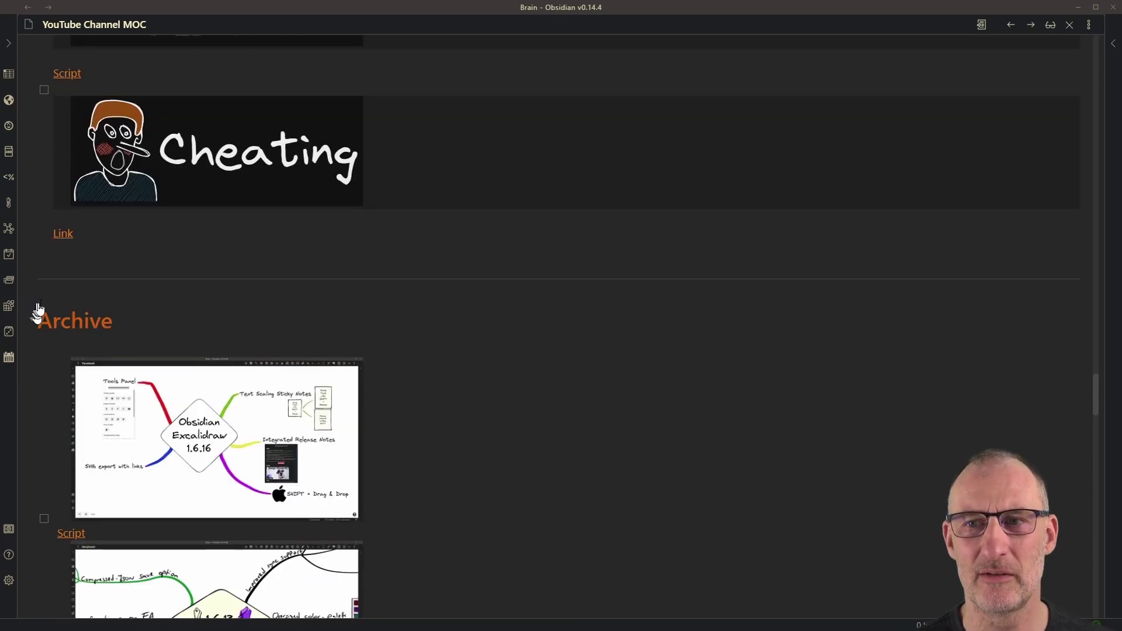
click(1088, 25)
click(1029, 46)
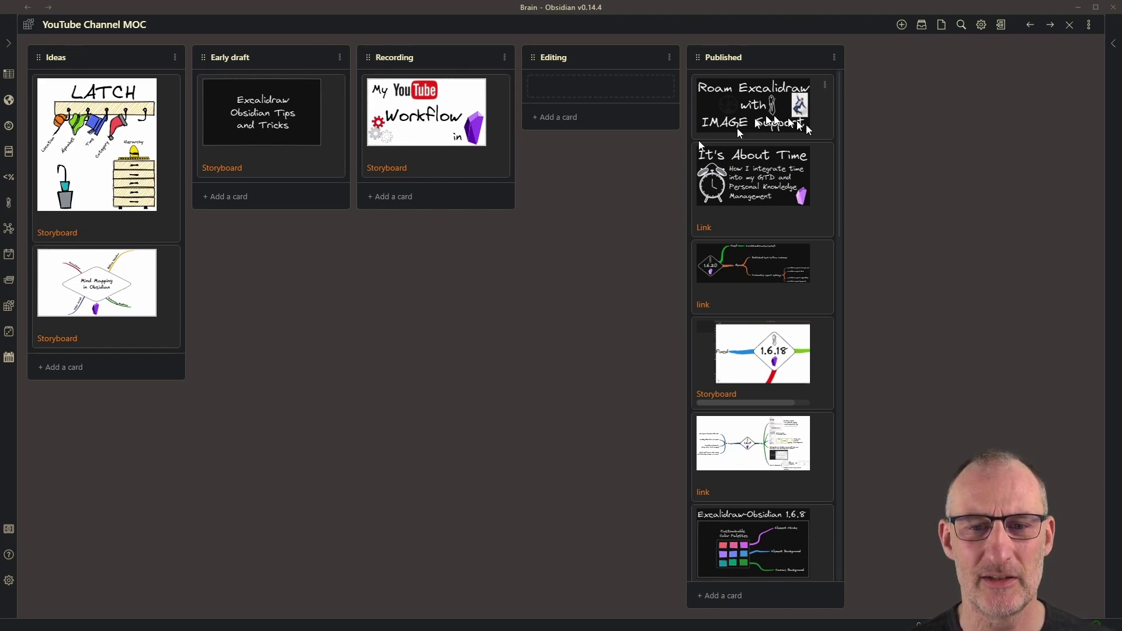
scroll(818, 380, down, 3)
scroll(811, 421, down, 6)
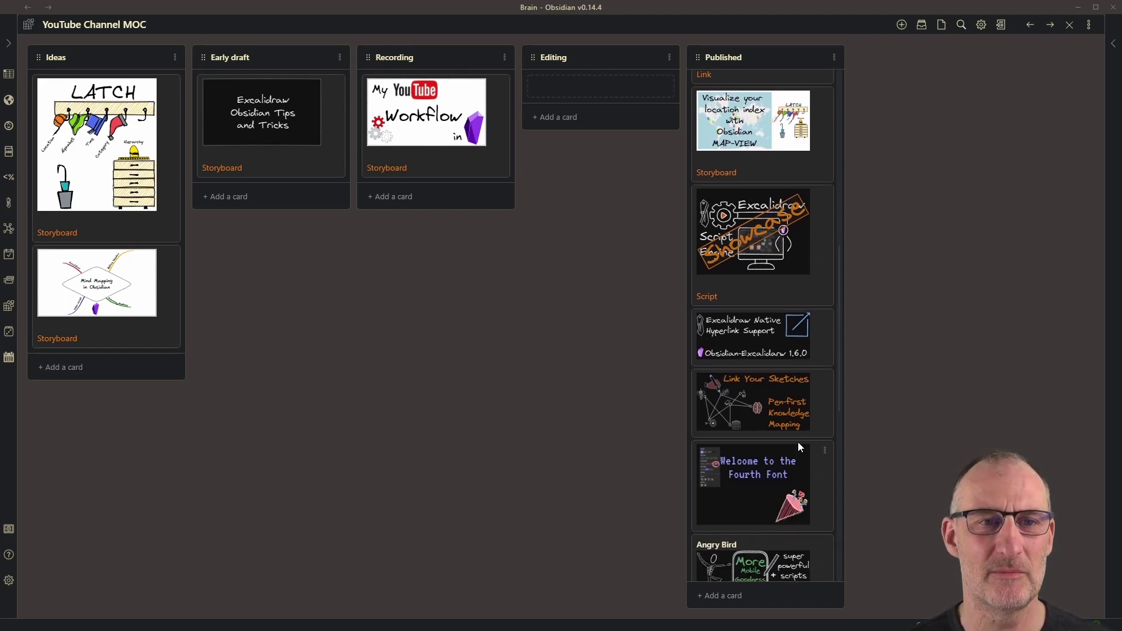
scroll(800, 444, down, 2)
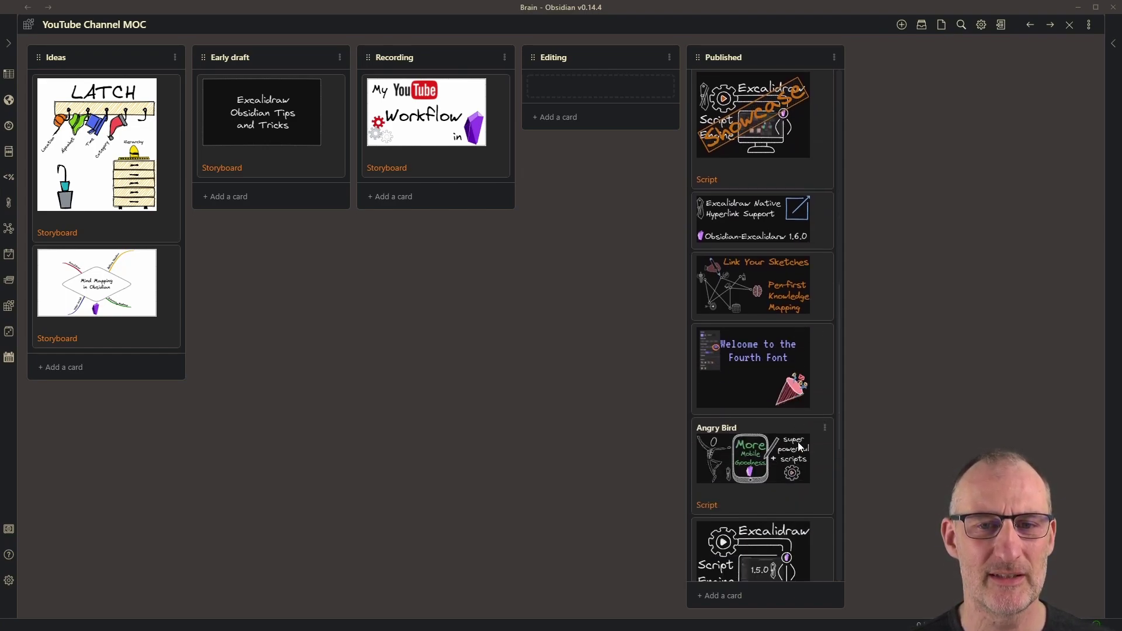
scroll(801, 447, up, 10)
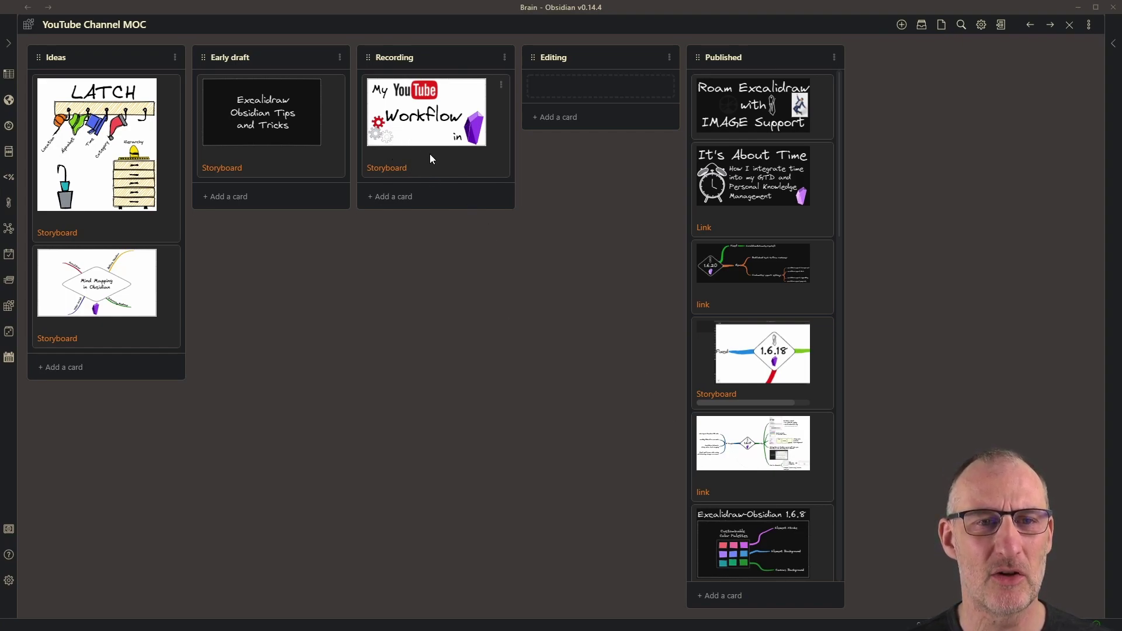
drag(432, 159, 506, 176)
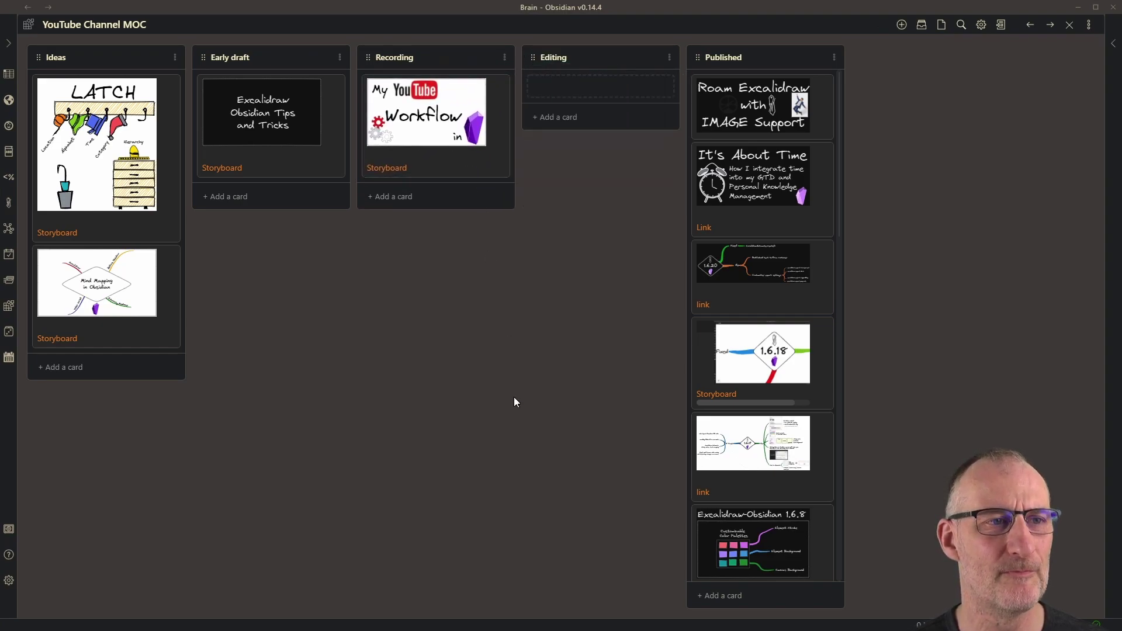
Add the Thumbnail file as an Editing card and prefix its link with '!' to embed it
click(10, 49)
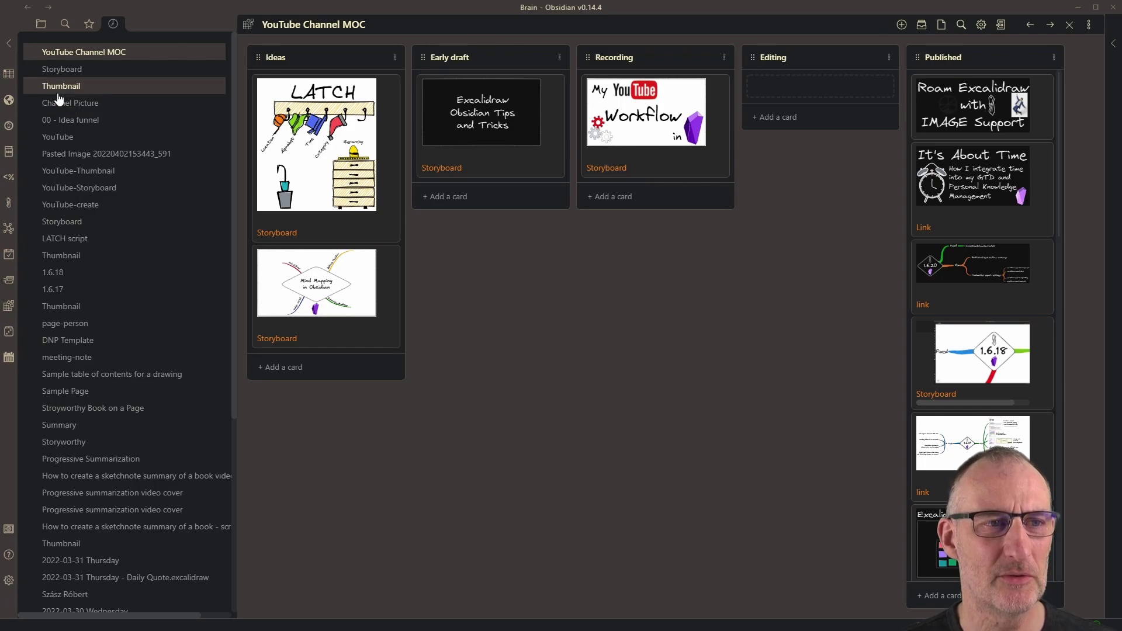
drag(57, 95, 833, 89)
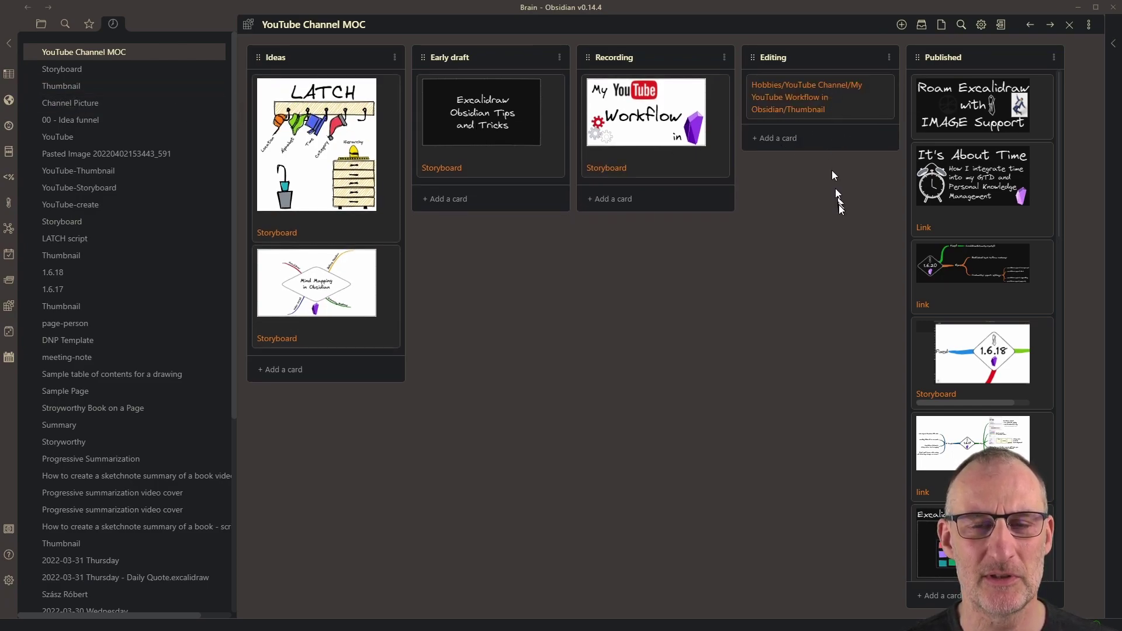
double_click(840, 108)
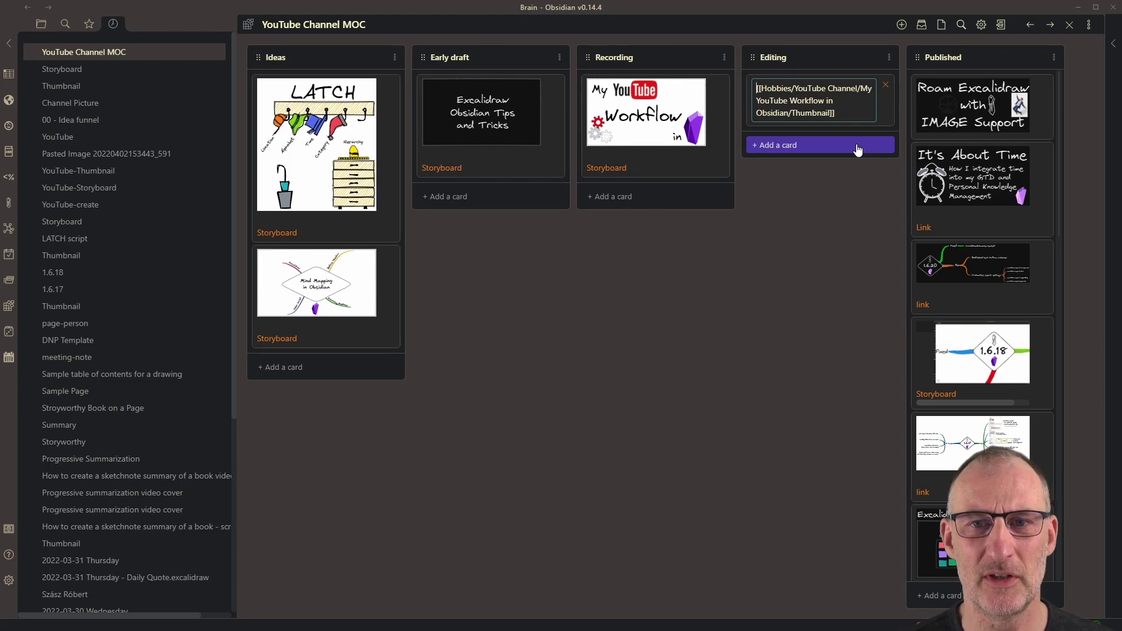
text(!)
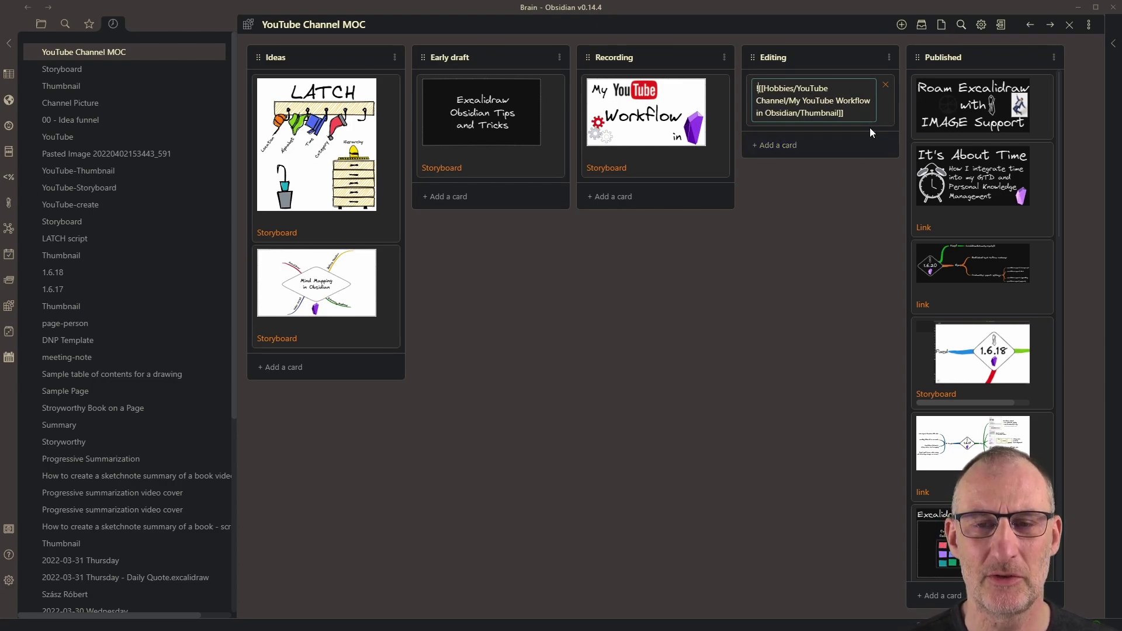
key(Return)
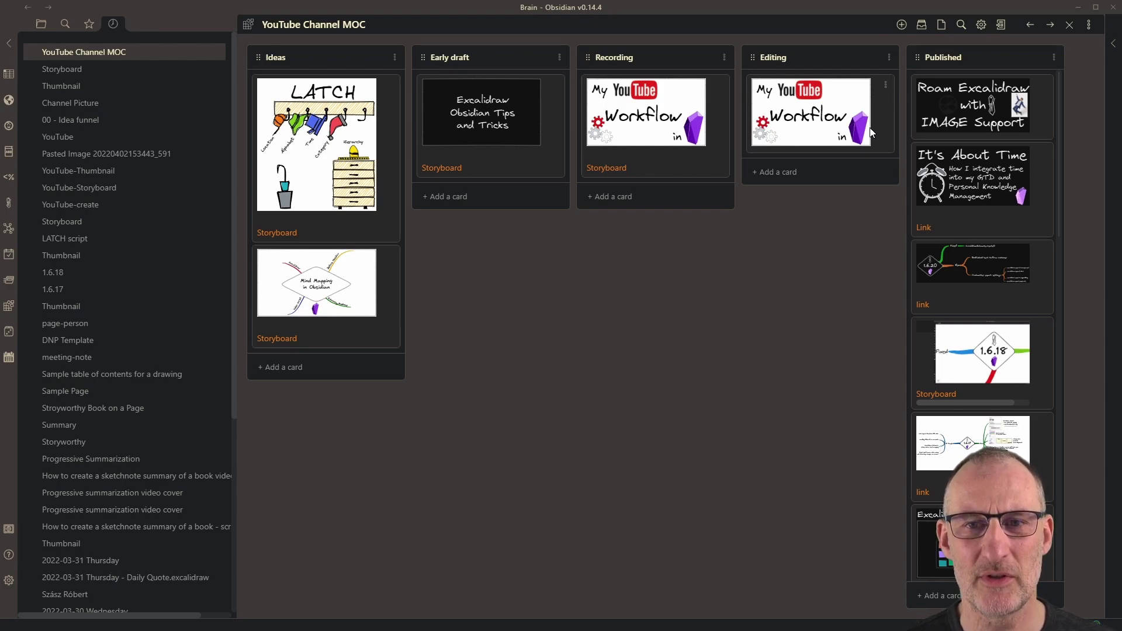
Add the Storyboard note as a second Editing card and select its link text
double_click(817, 136)
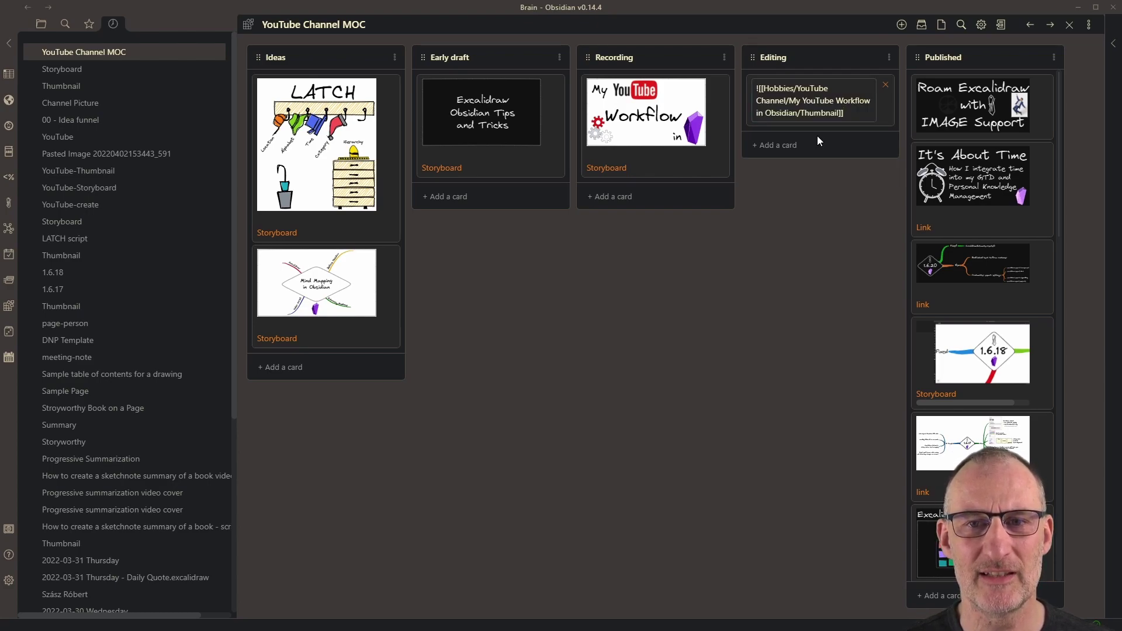
click(853, 114)
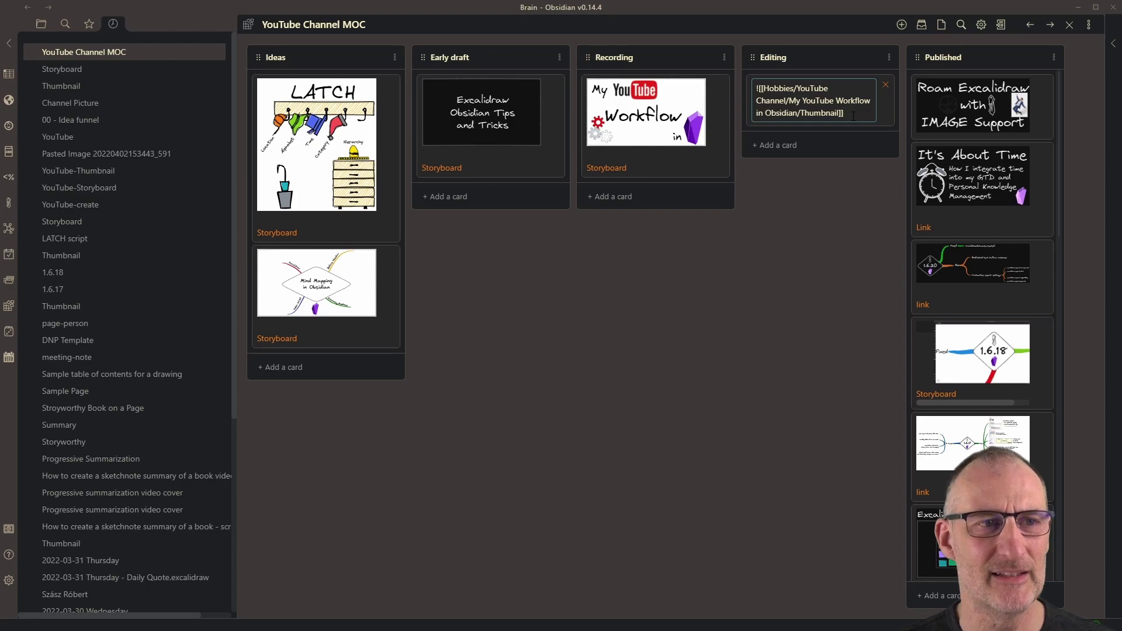
drag(853, 115, 735, 93)
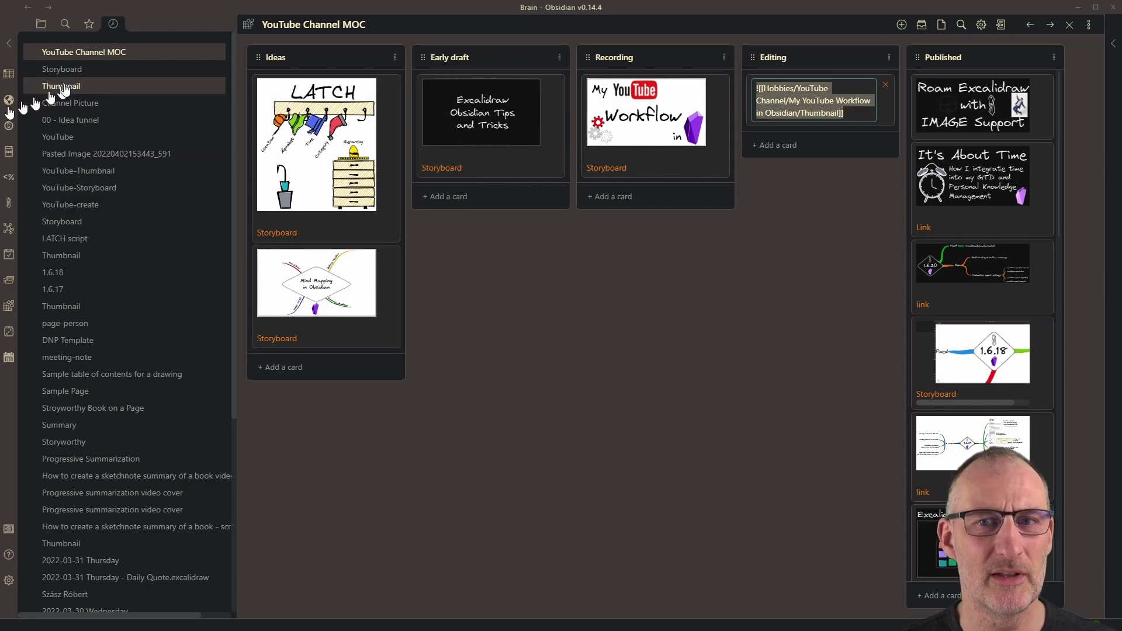
drag(61, 70, 660, 148)
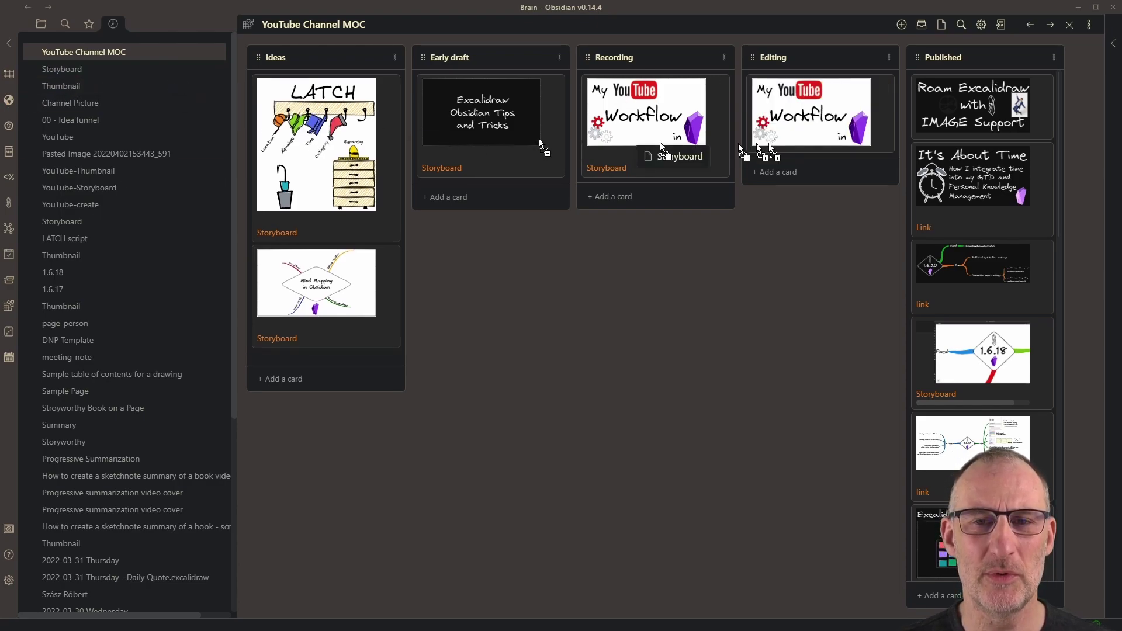
drag(770, 148, 789, 171)
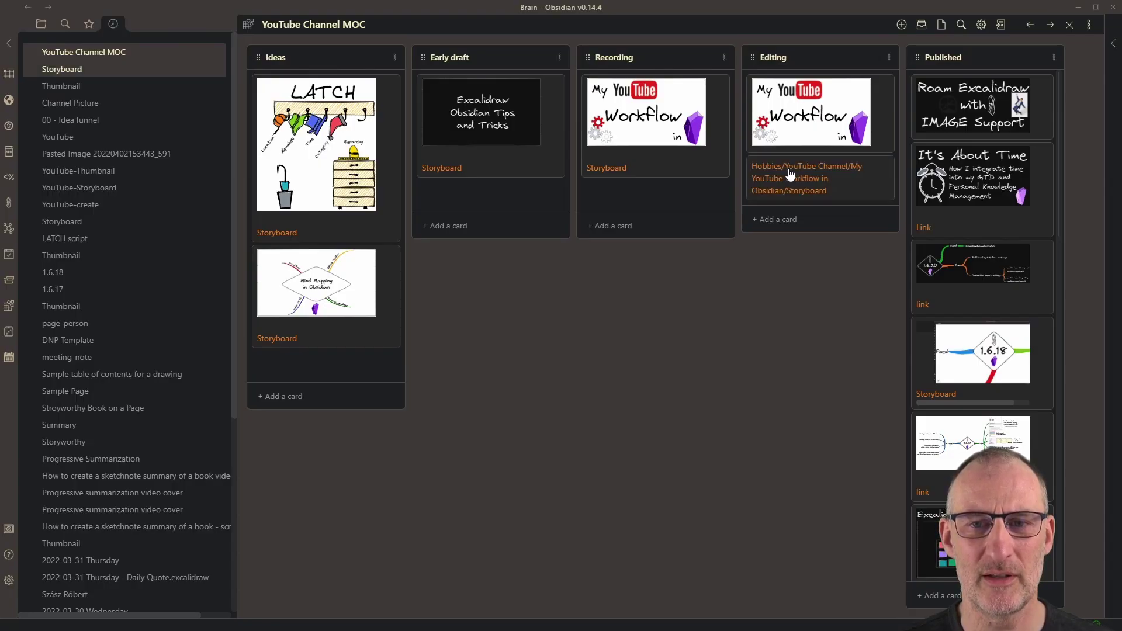
double_click(880, 193)
drag(859, 194, 717, 163)
key(ctrl+c)
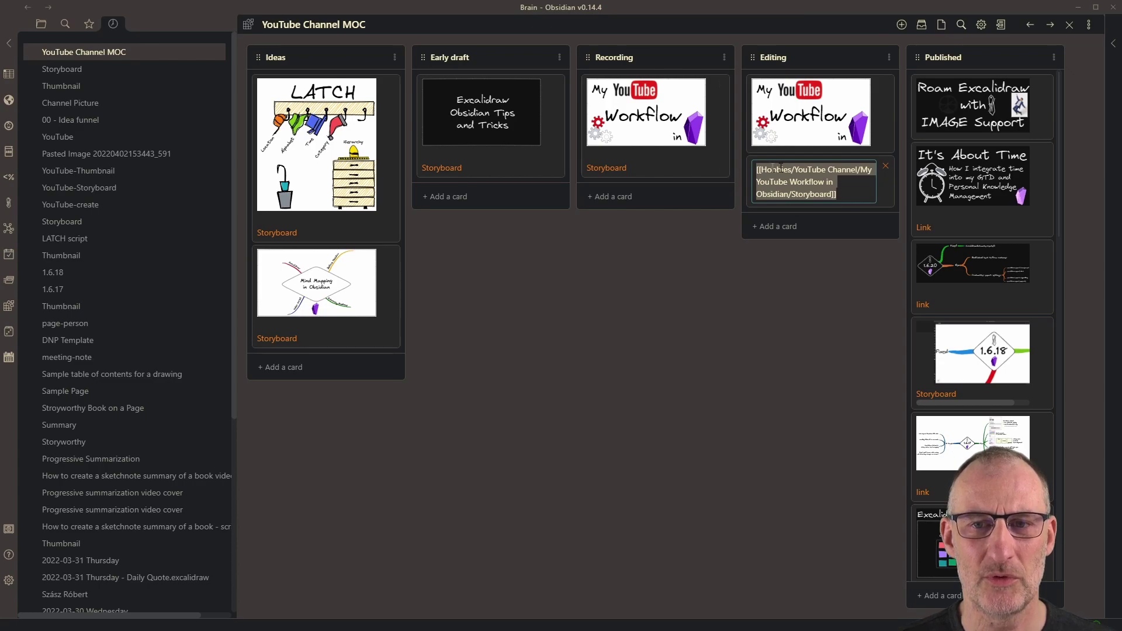
Delete the stray Storyboard card and reopen the Thumbnail card's text for editing
click(886, 169)
click(886, 168)
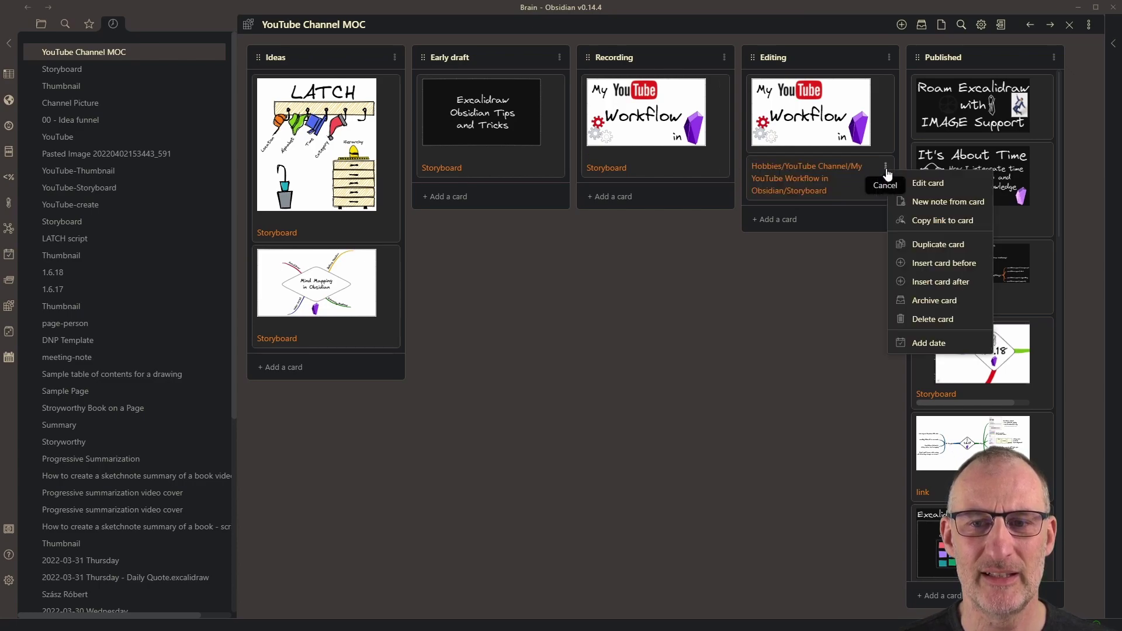
click(947, 320)
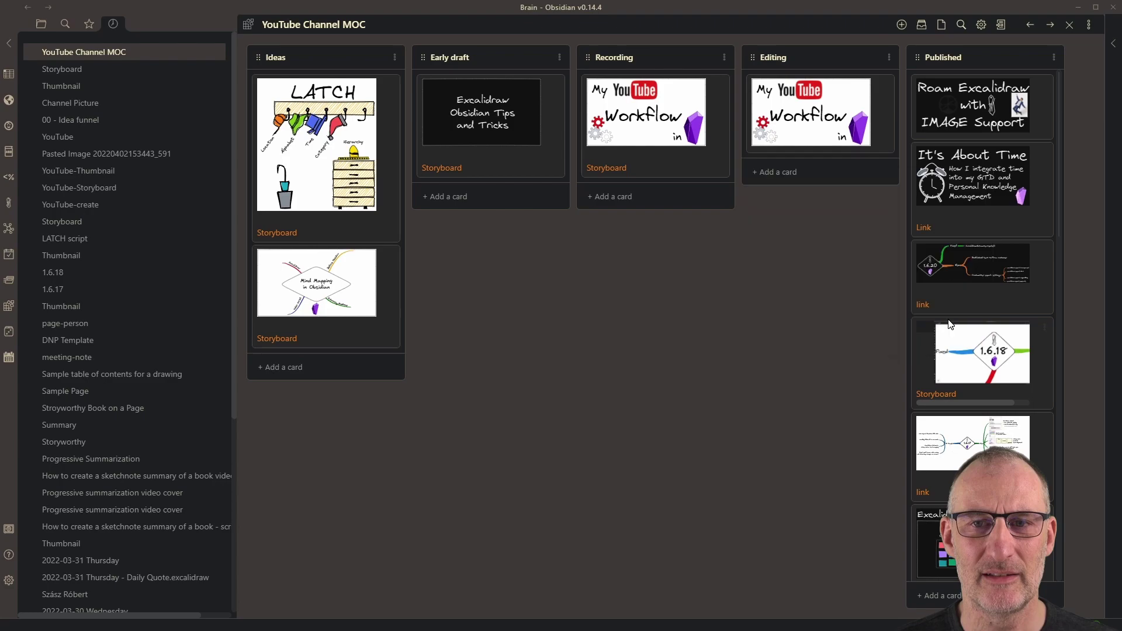
double_click(888, 135)
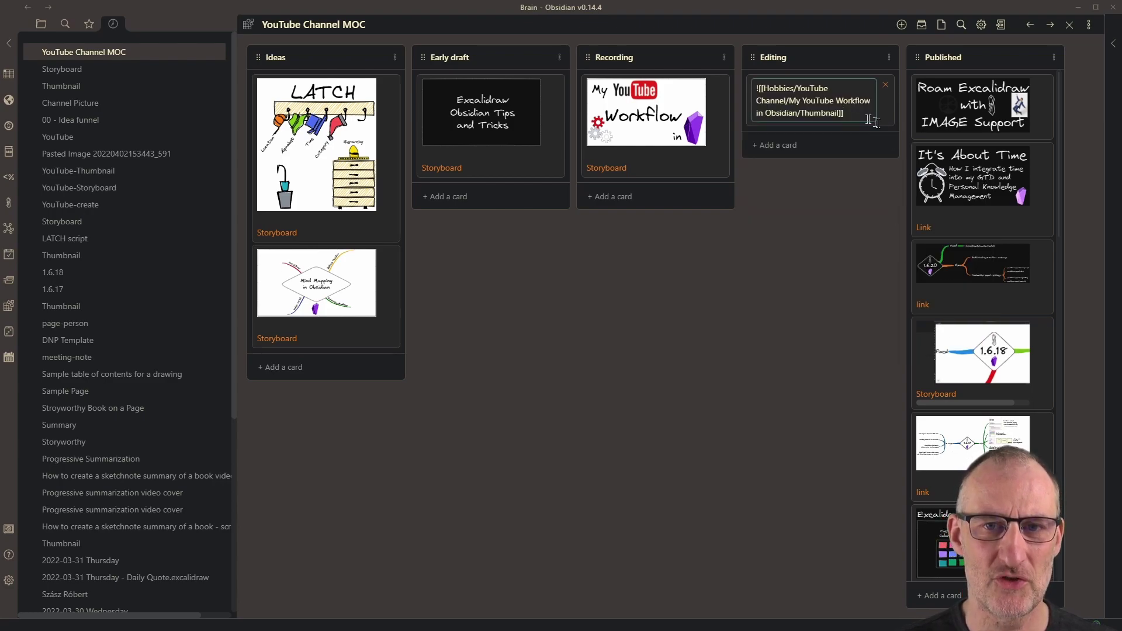
Paste the Storyboard link, aliased 'Storyboard', on a new line under the thumbnail embed
key(shift+Return)
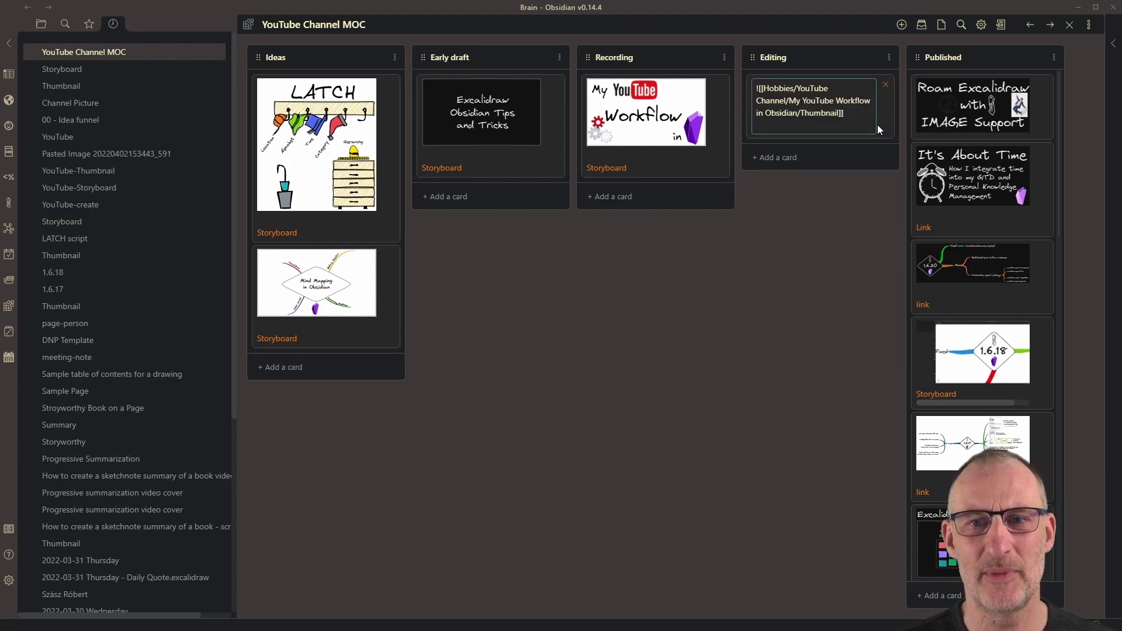
key(ctrl+v)
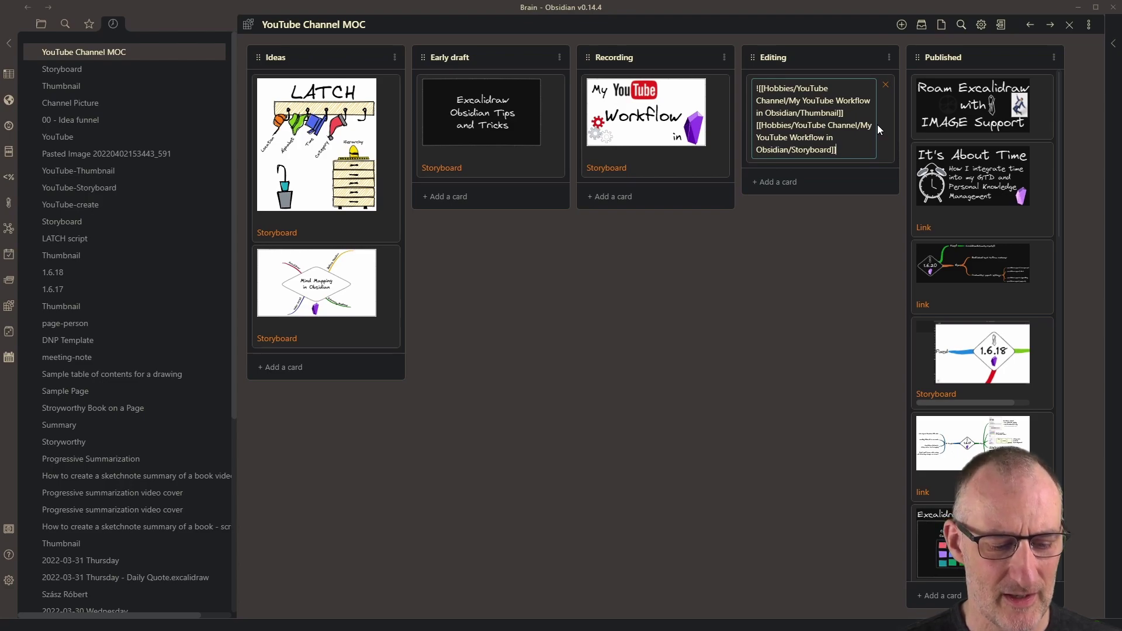
key(Left)
key(Left)
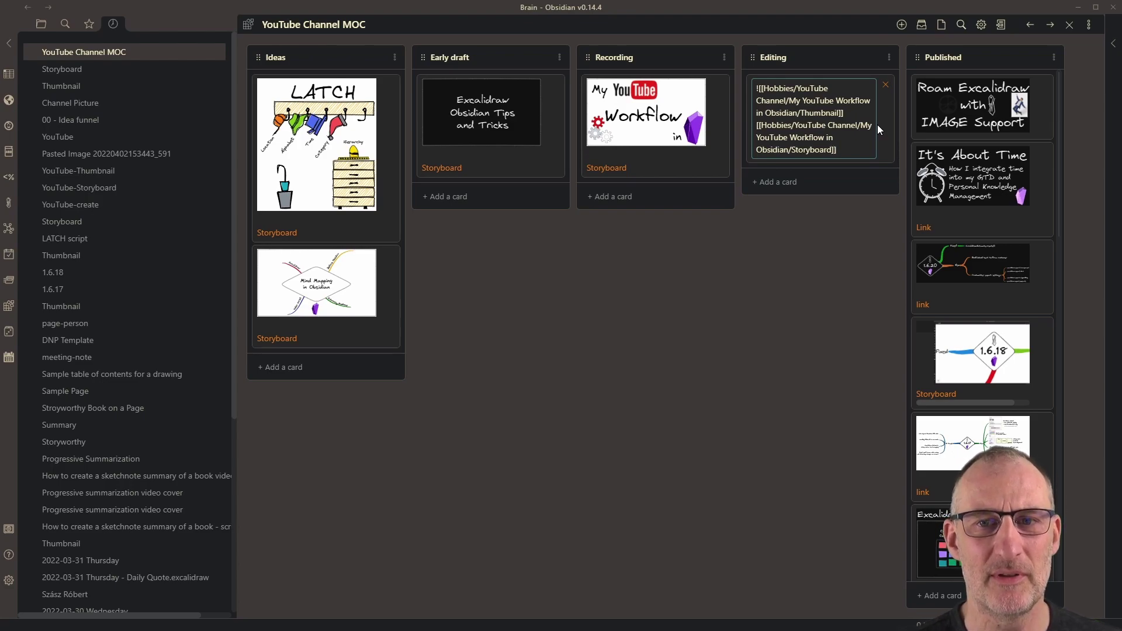
text(|)
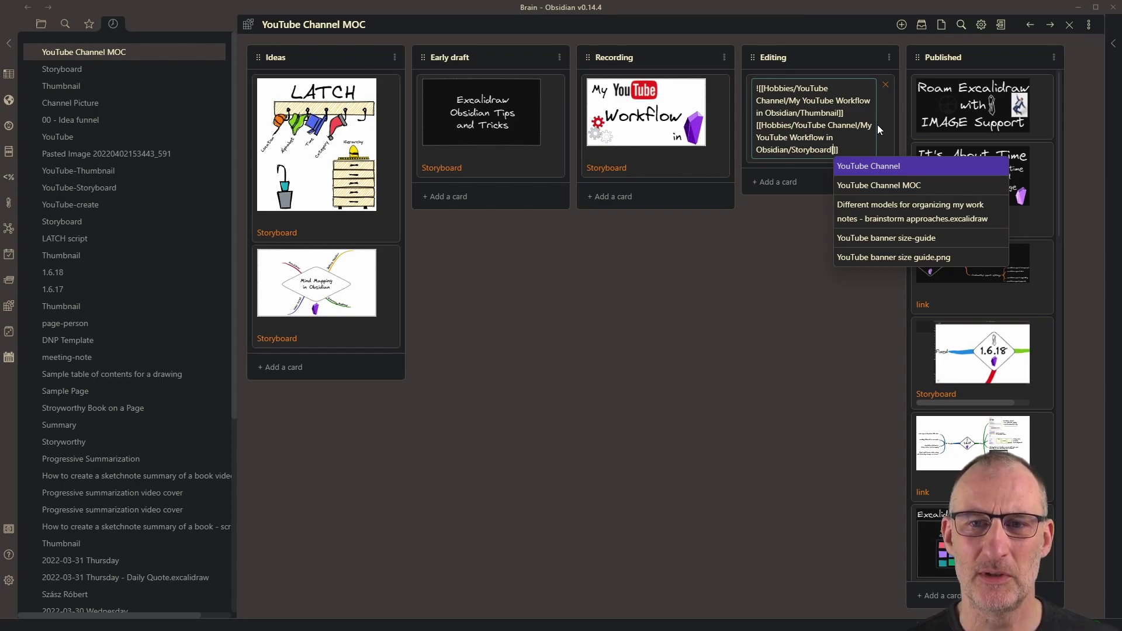
text(Storyboard)
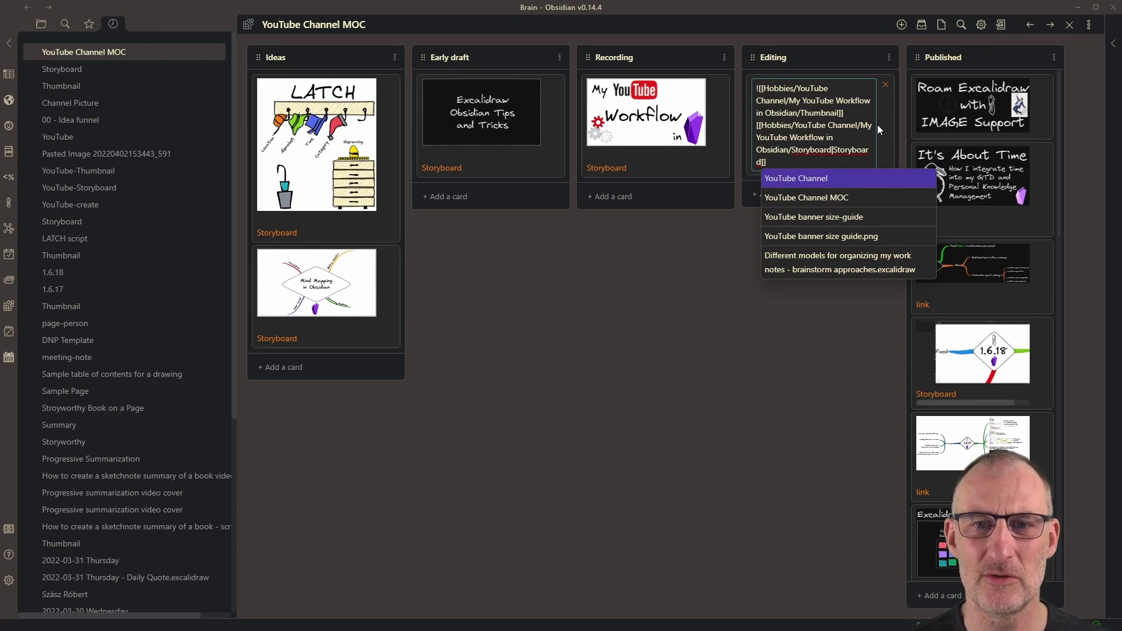
key(Escape)
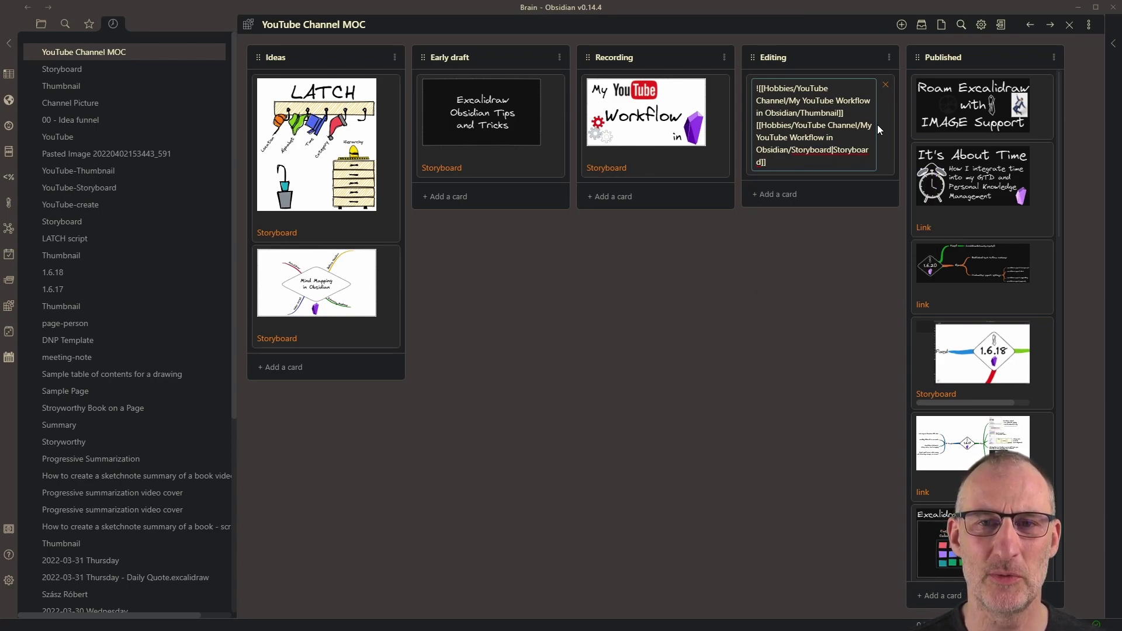
key(Return)
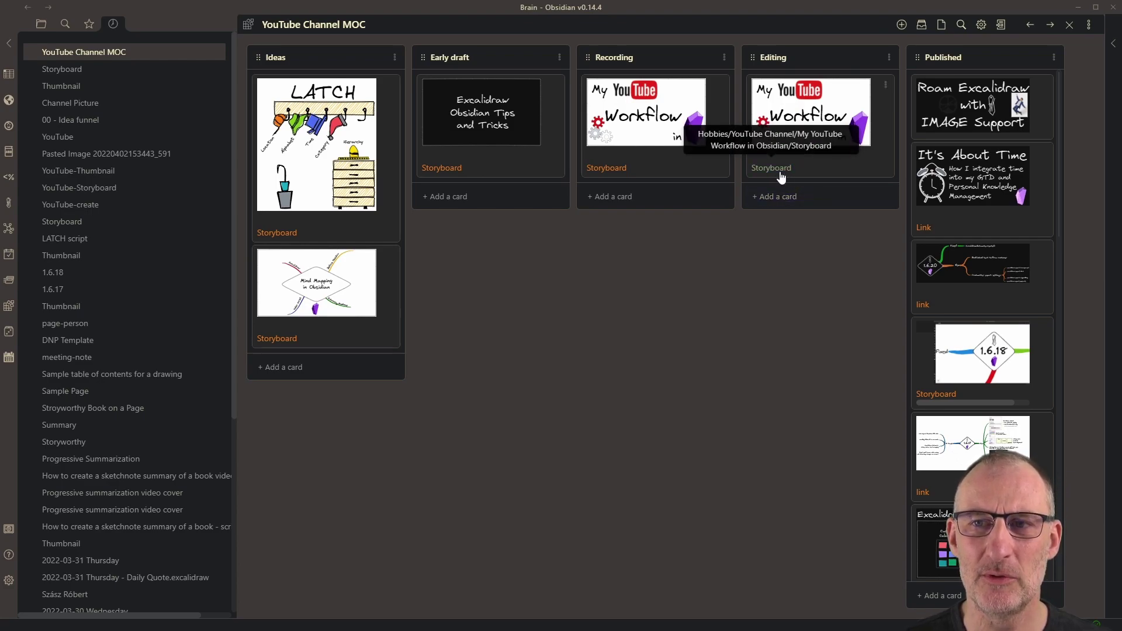
In the board's markdown source, add a new Ideas task linking the Thumbnail drawing
click(1087, 27)
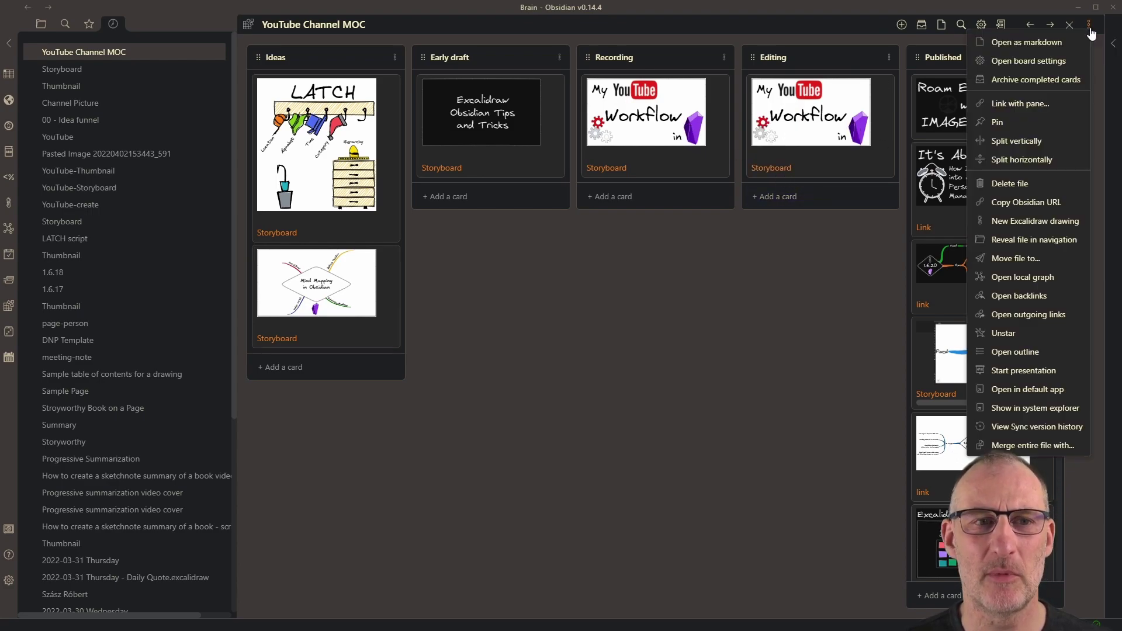
click(1063, 42)
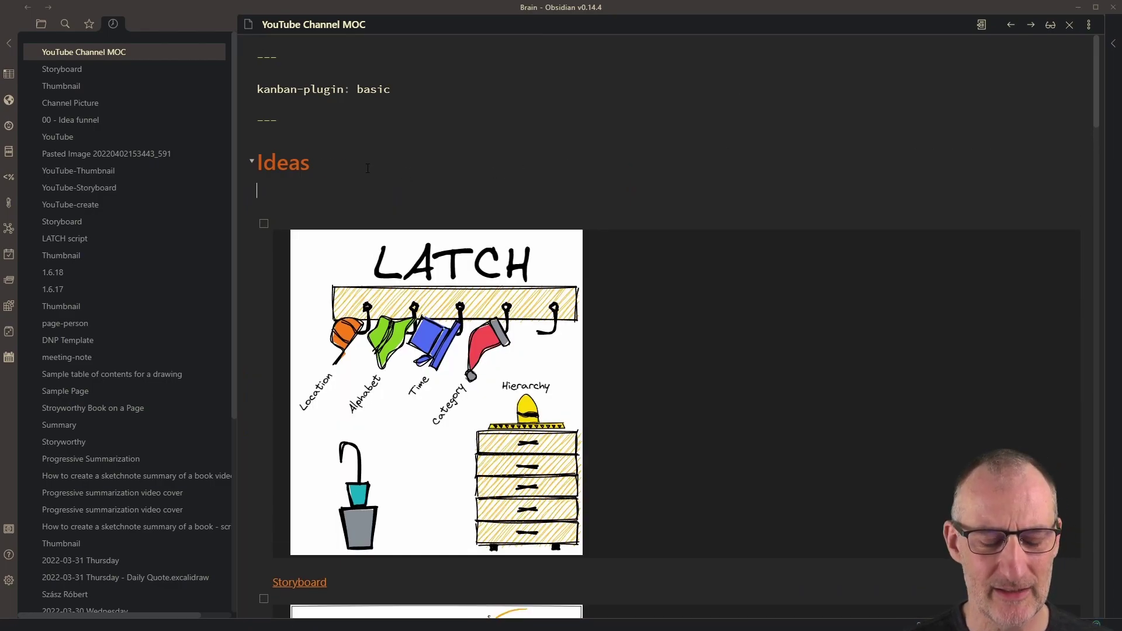
key(ctrl+l)
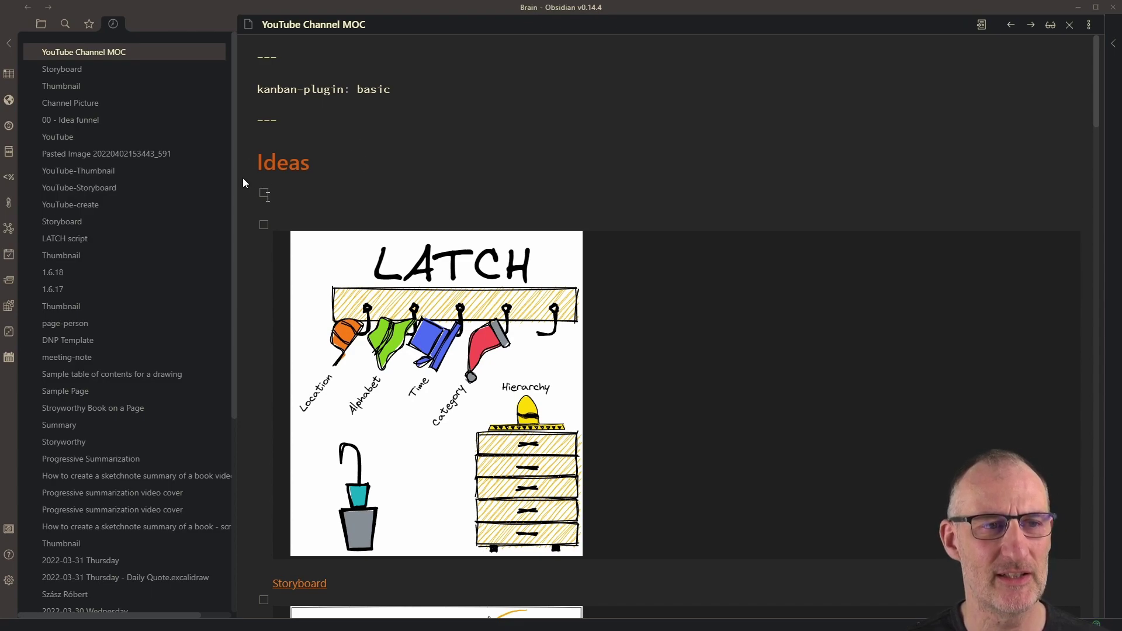
drag(79, 88, 288, 195)
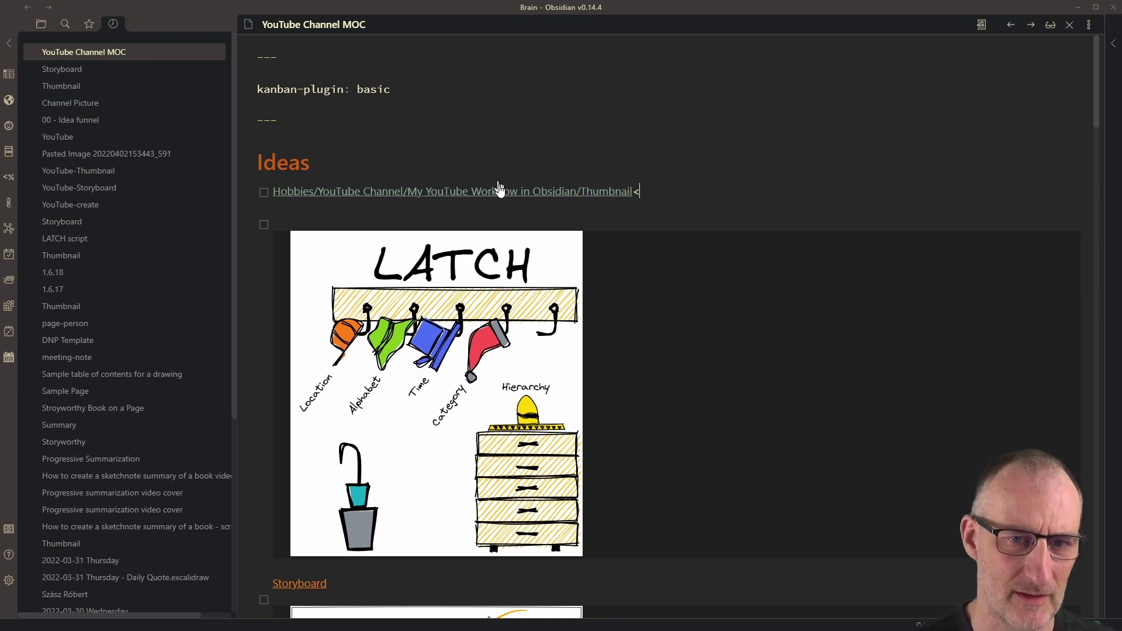
Add '<br>' and a '|Storyboard' link, then prefix the Thumbnail link with '!'
text(<br>)
mouse_move(499, 190)
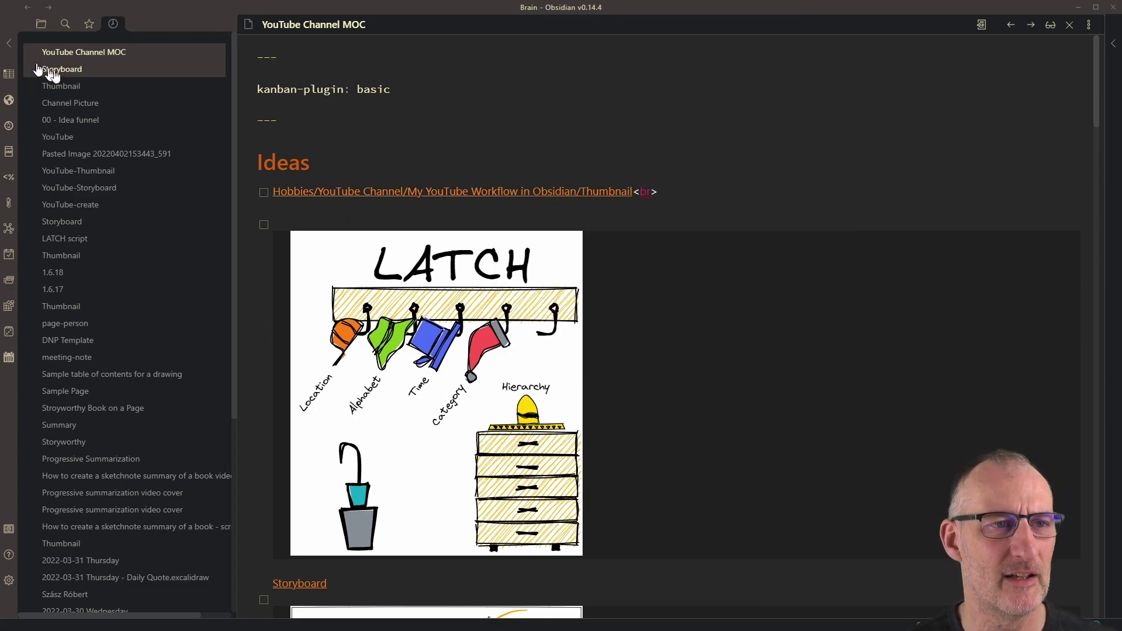
drag(74, 70, 277, 209)
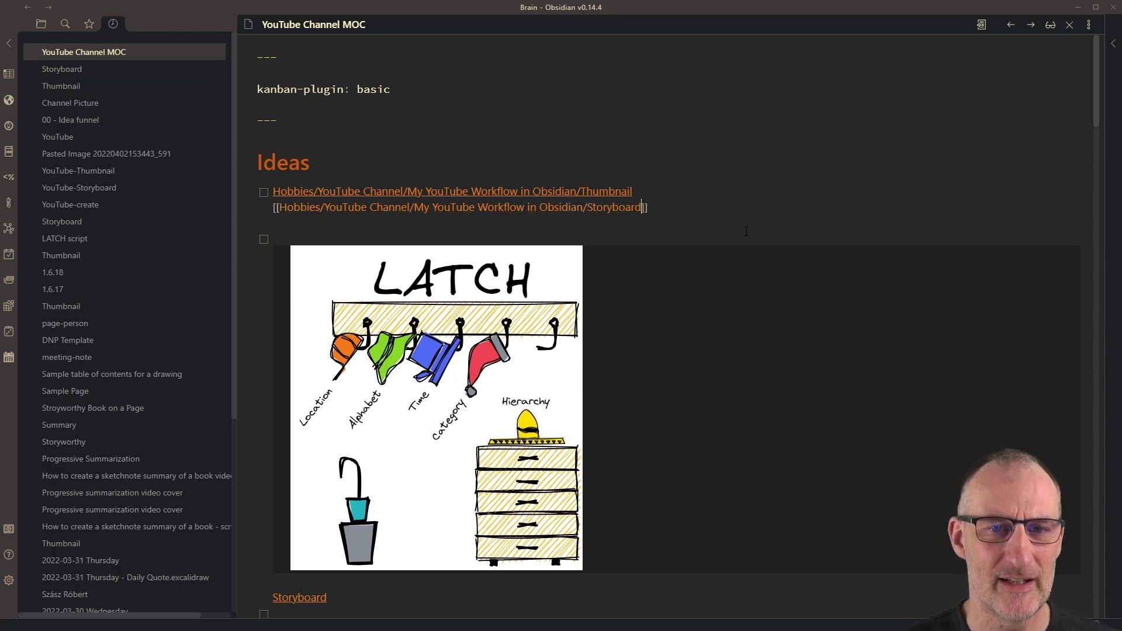
text(|Stor)
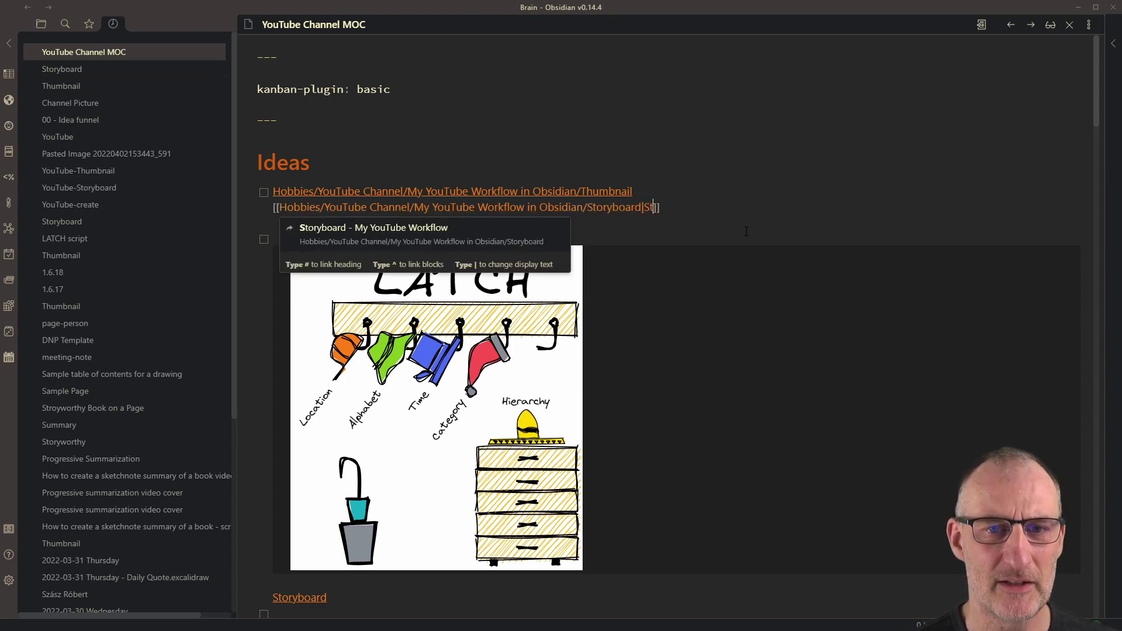
text(yboard)
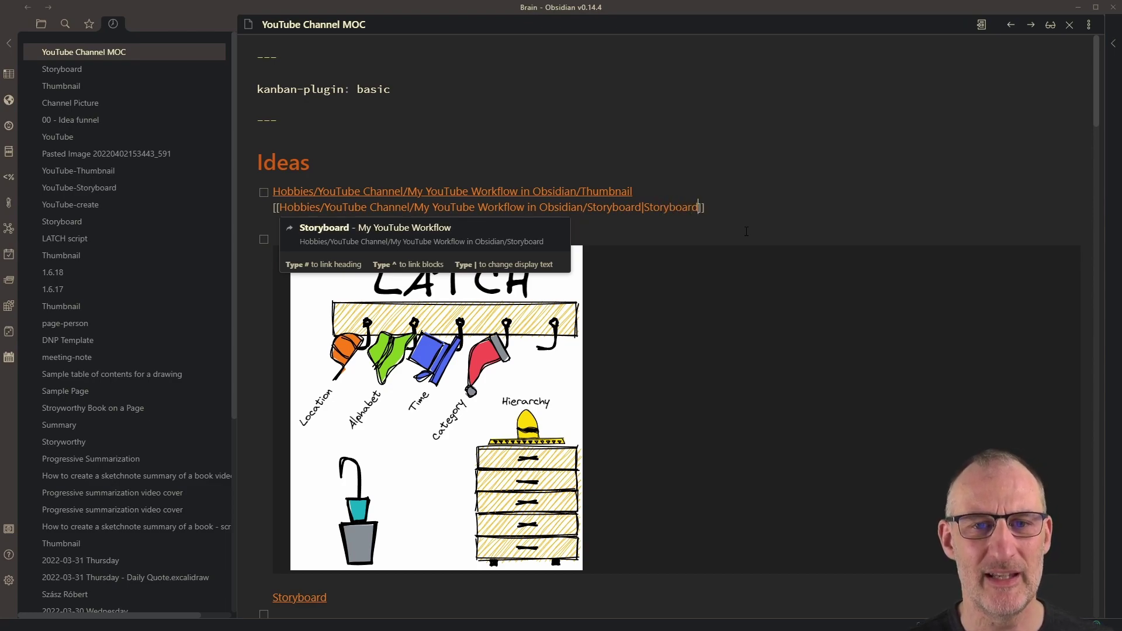
key(Escape)
key(Up)
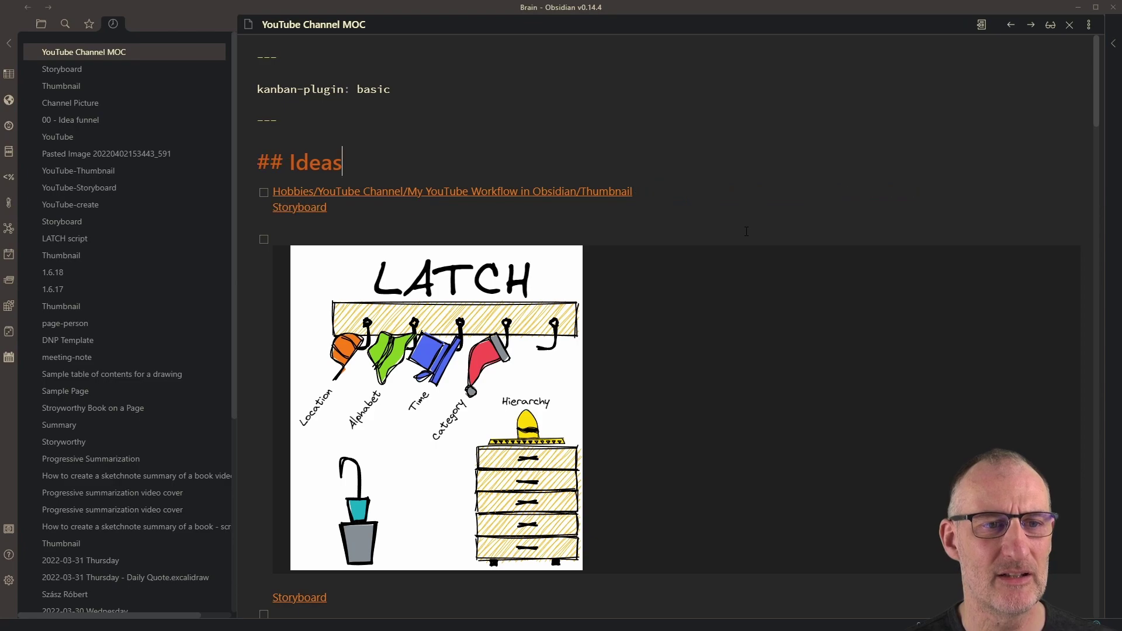
key(Down)
key(Home)
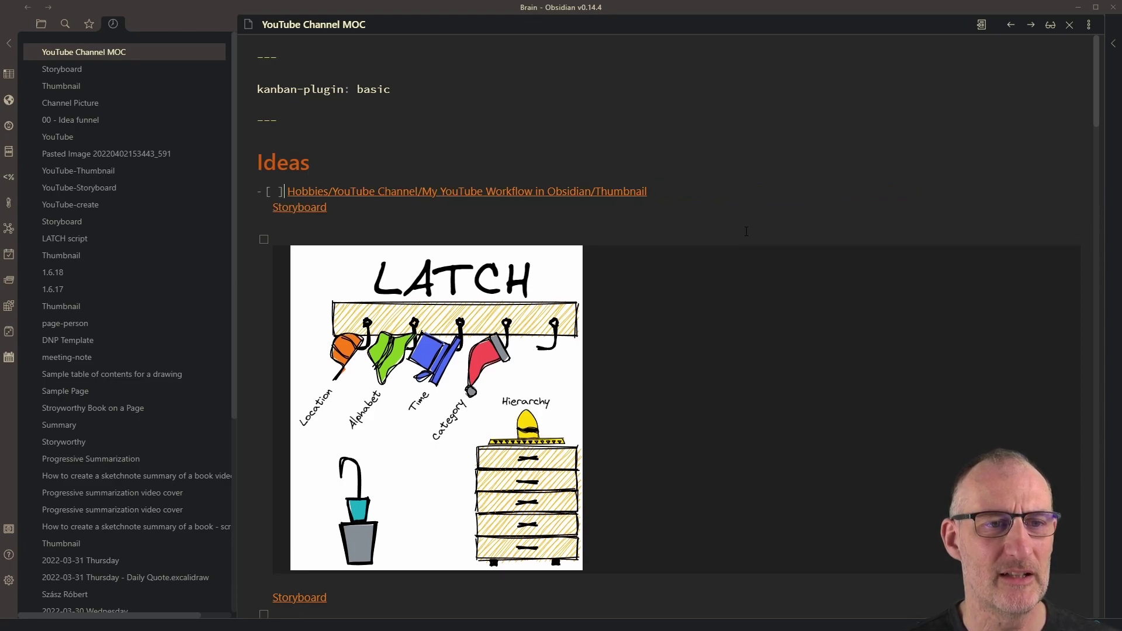
text(!)
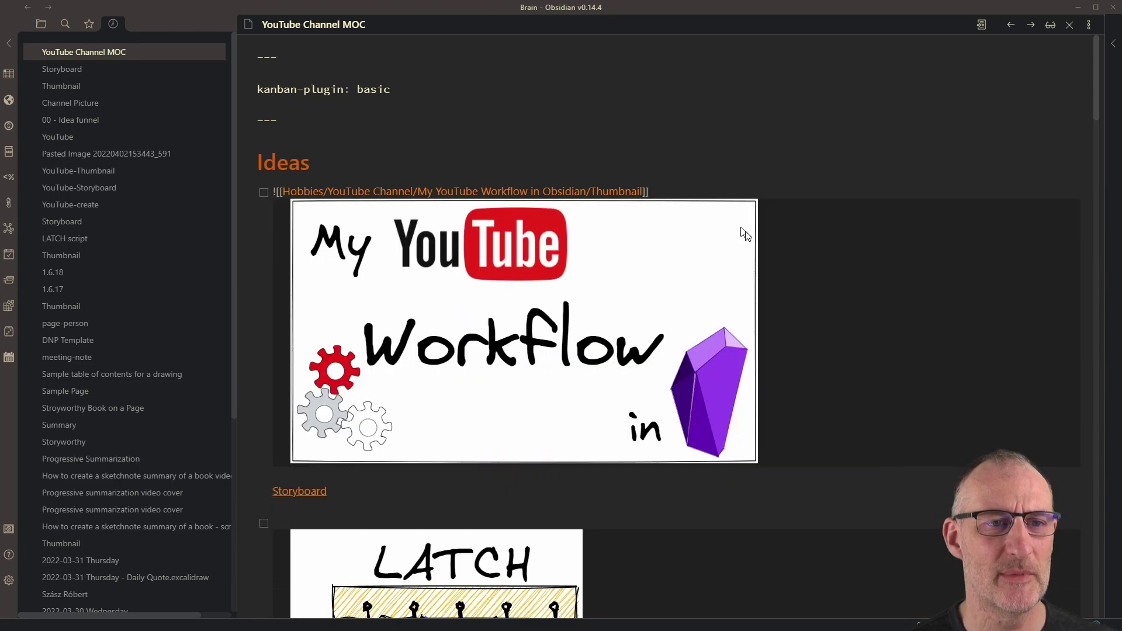
Switch back to the Kanban board view and delete the new first Ideas card
click(1088, 25)
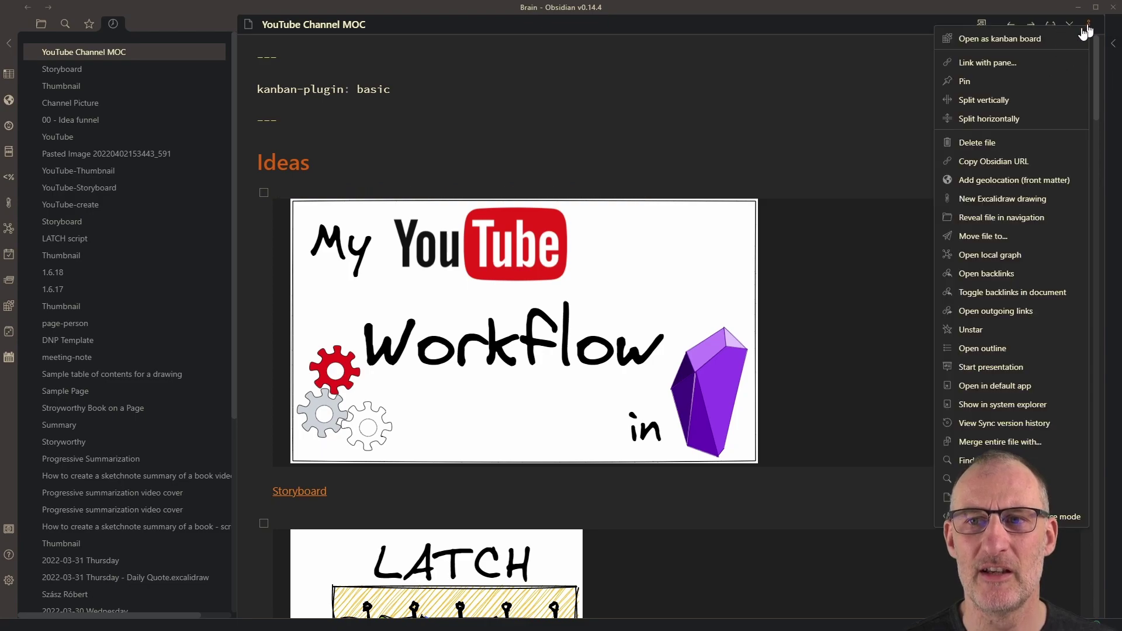
click(1039, 40)
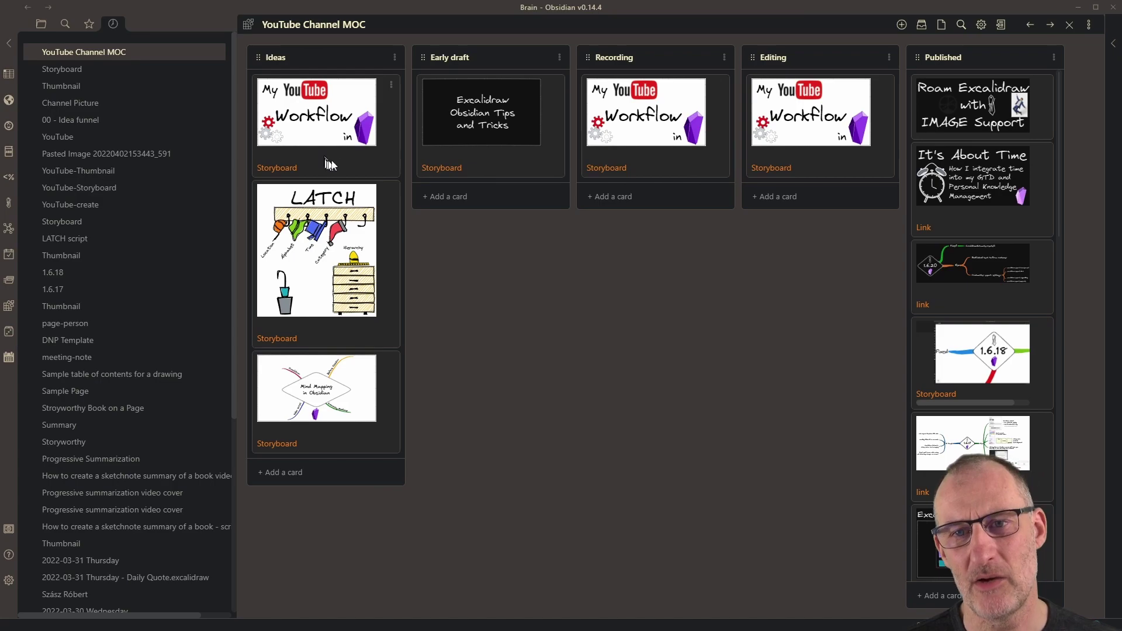
click(392, 88)
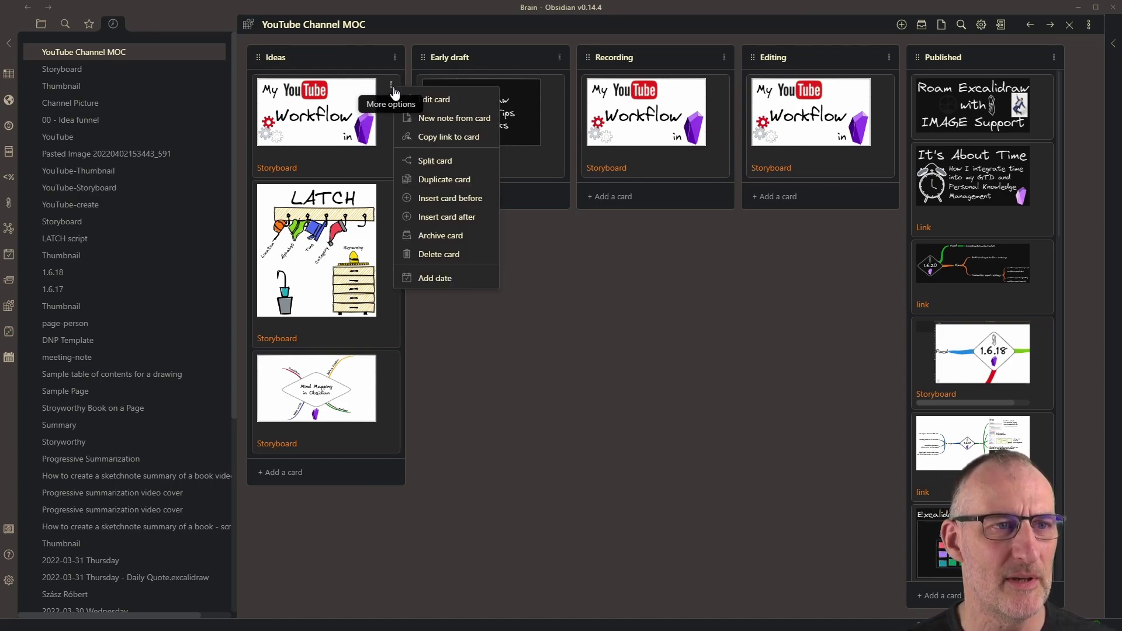
click(438, 253)
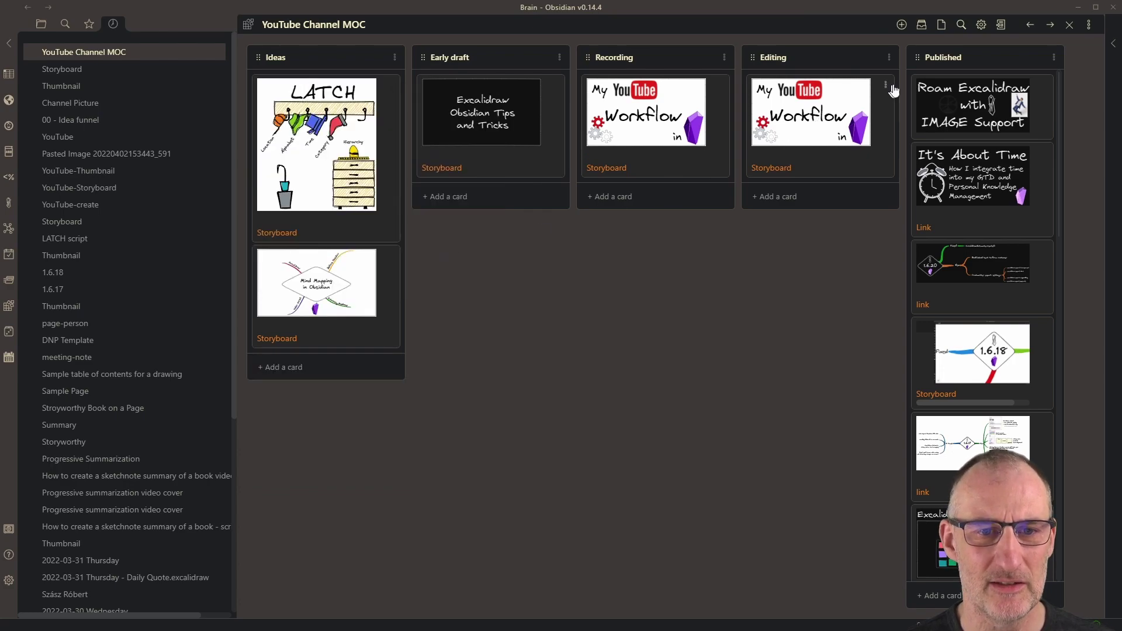
Delete the Editing column's card and open the 2022-04-02 Saturday daily note
click(885, 86)
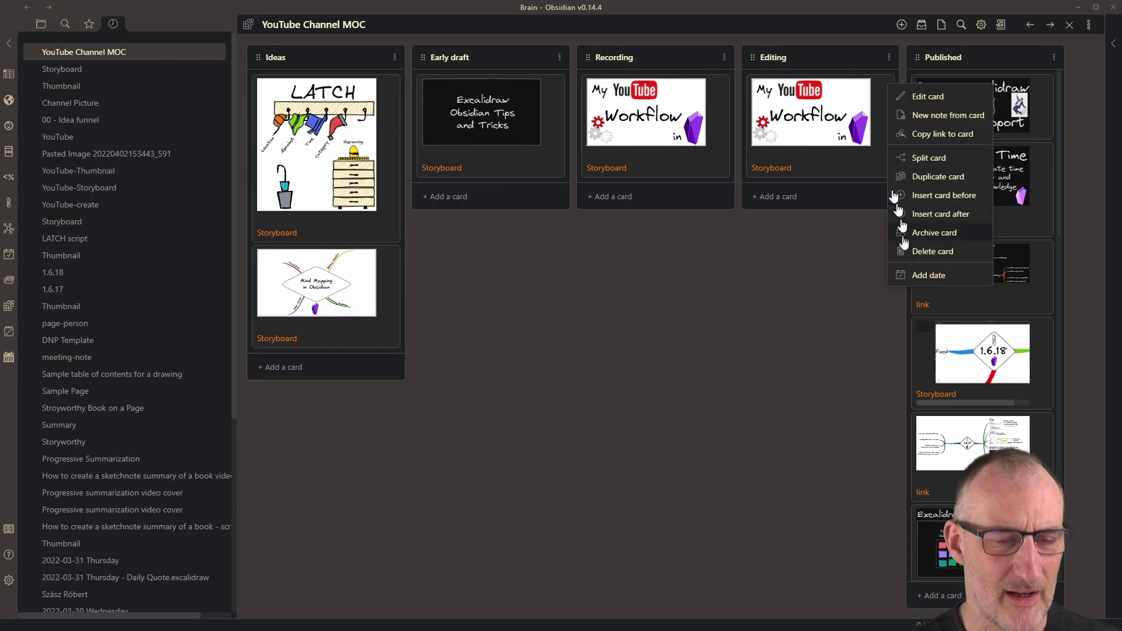
click(906, 251)
key(ctrl+shift+l)
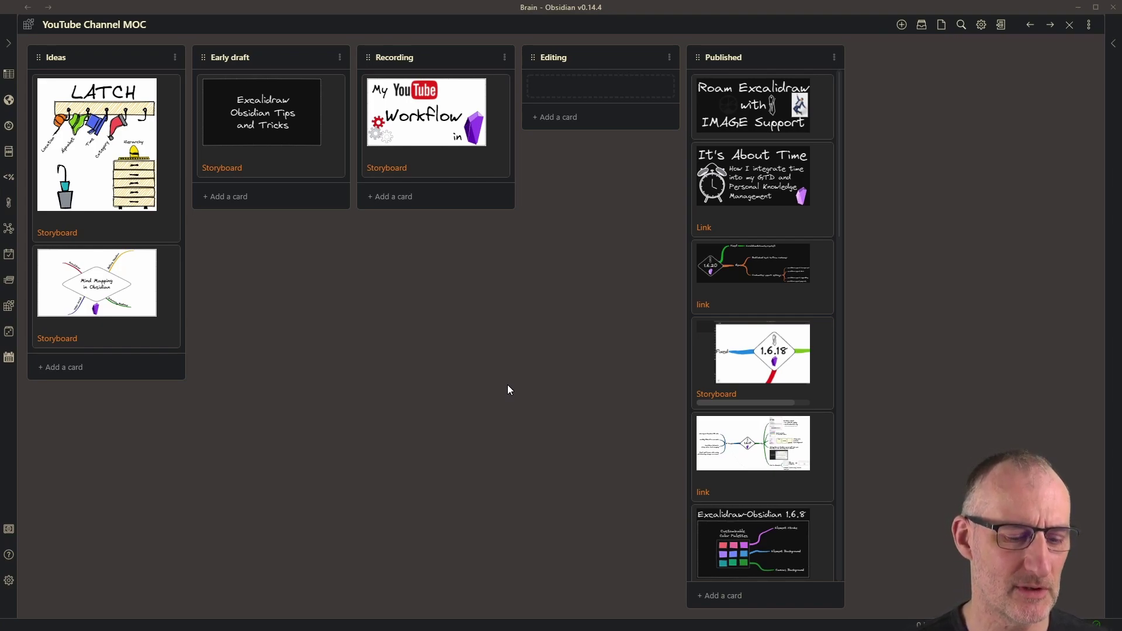
key(ctrl+alt+Left)
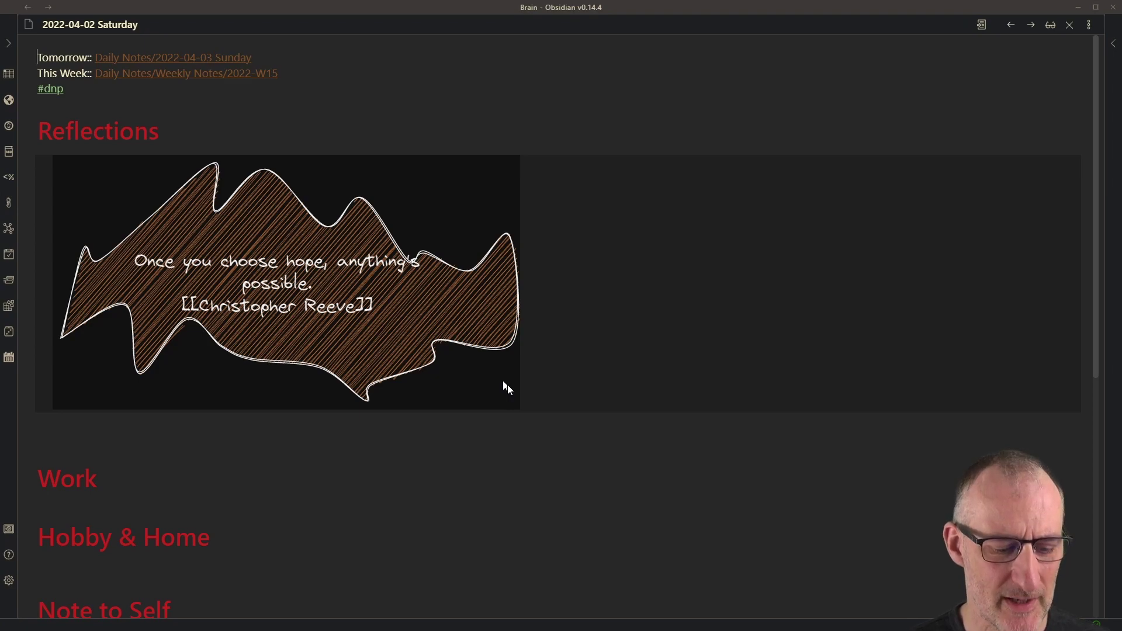
Run the YouTube-create Templater template with project name 'Demo project for Video'
key(alt+e)
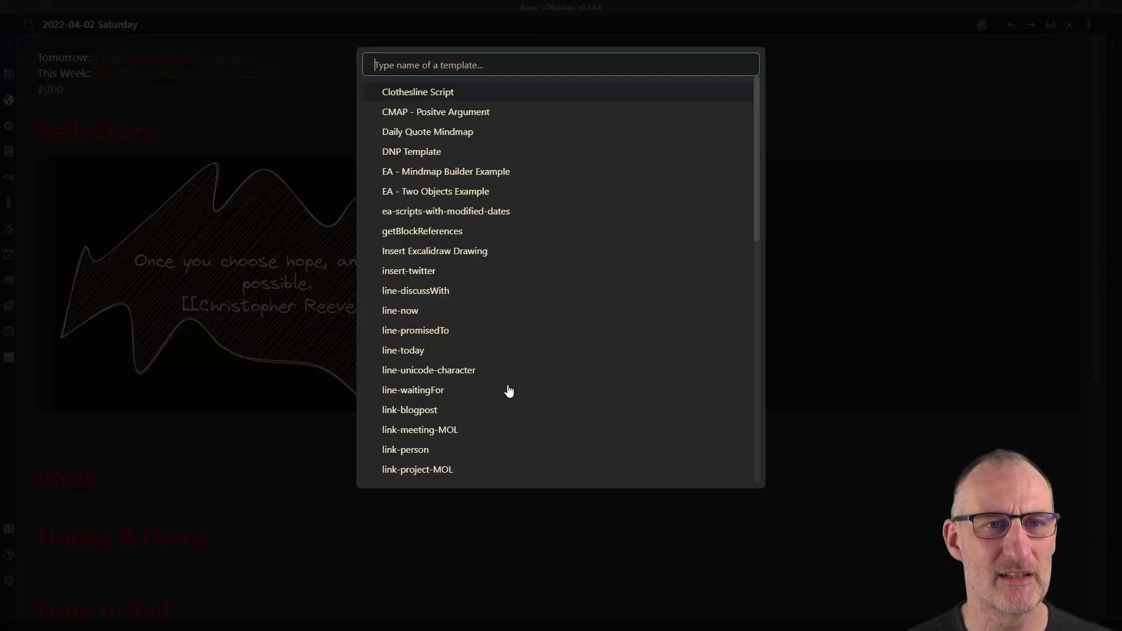
text(create)
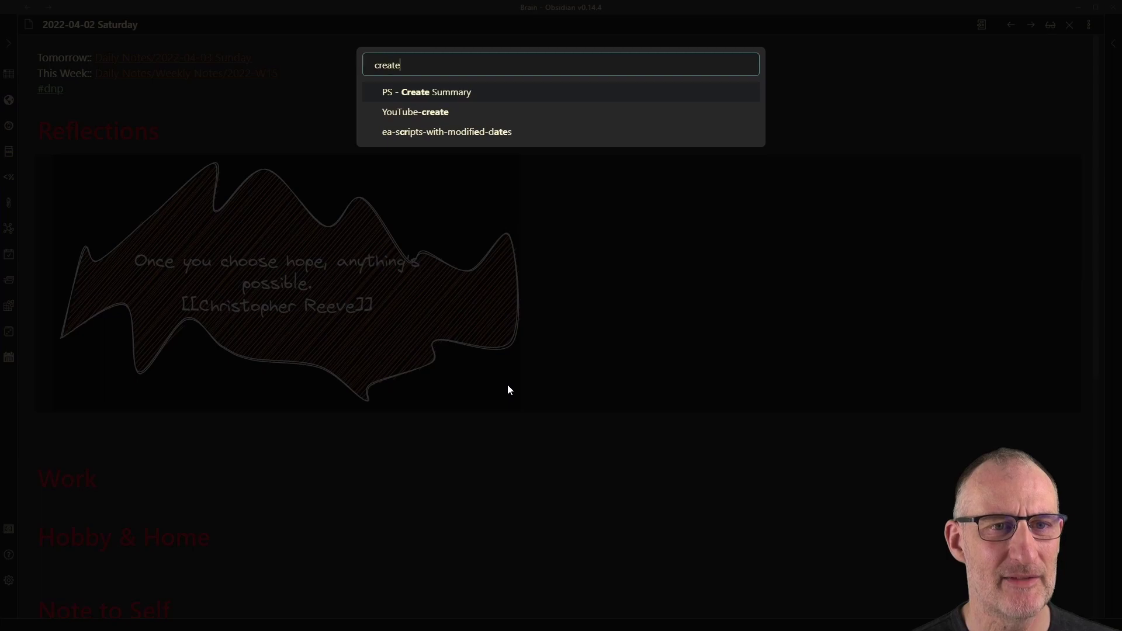
key(Down)
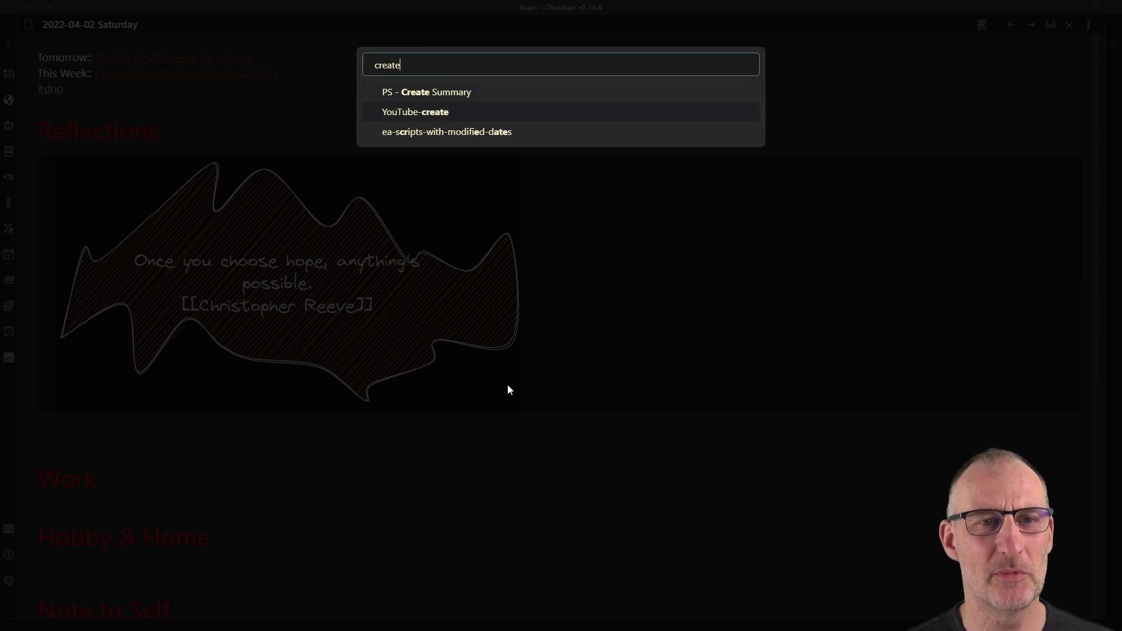
key(Return)
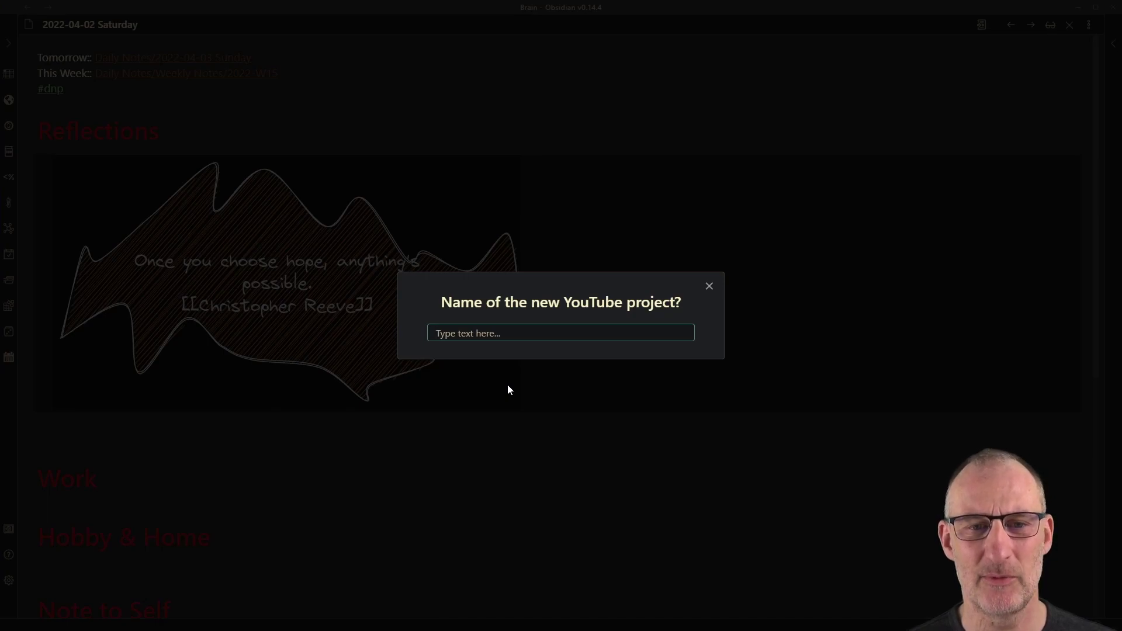
text(Th)
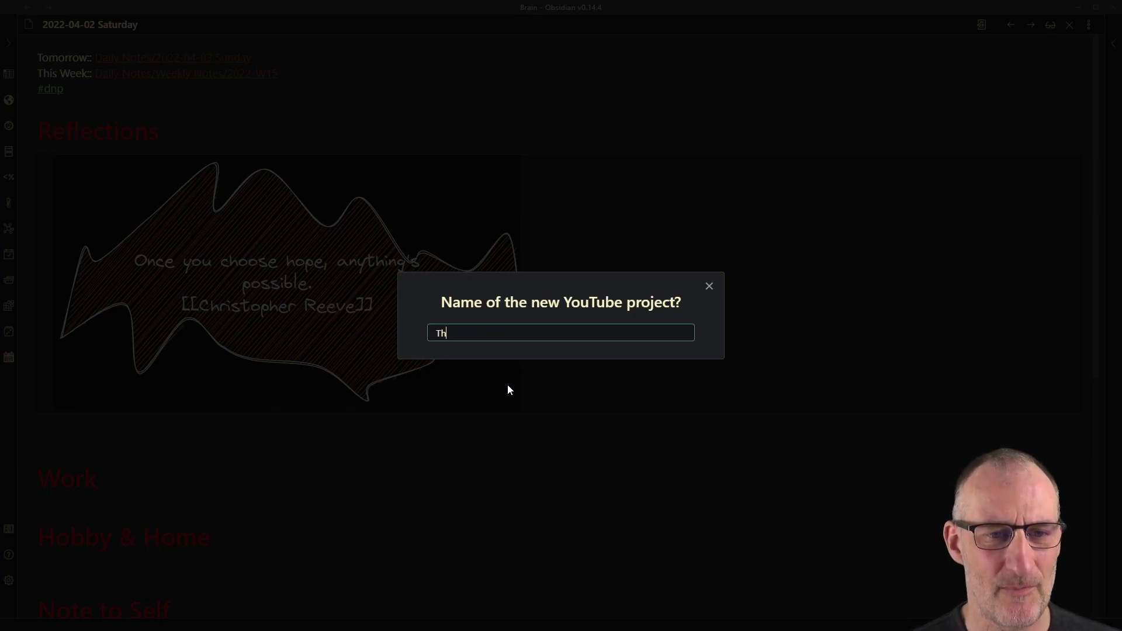
text(is)
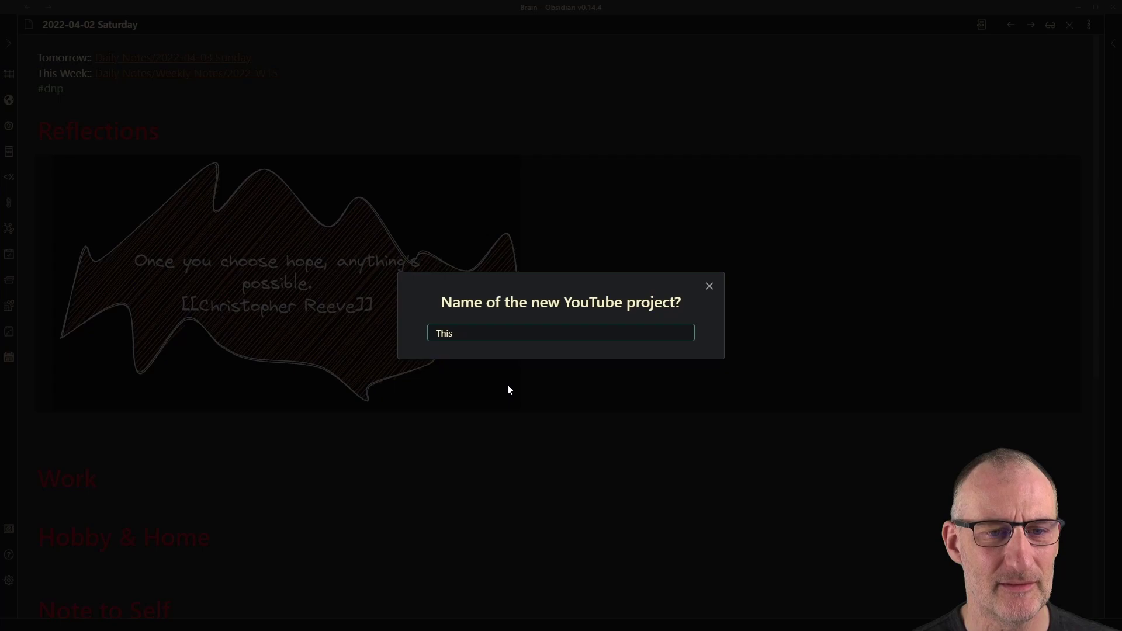
key(BackSpace)
key(BackSpace)
key(BackSpace)
key(BackSpace)
text(Demo pr)
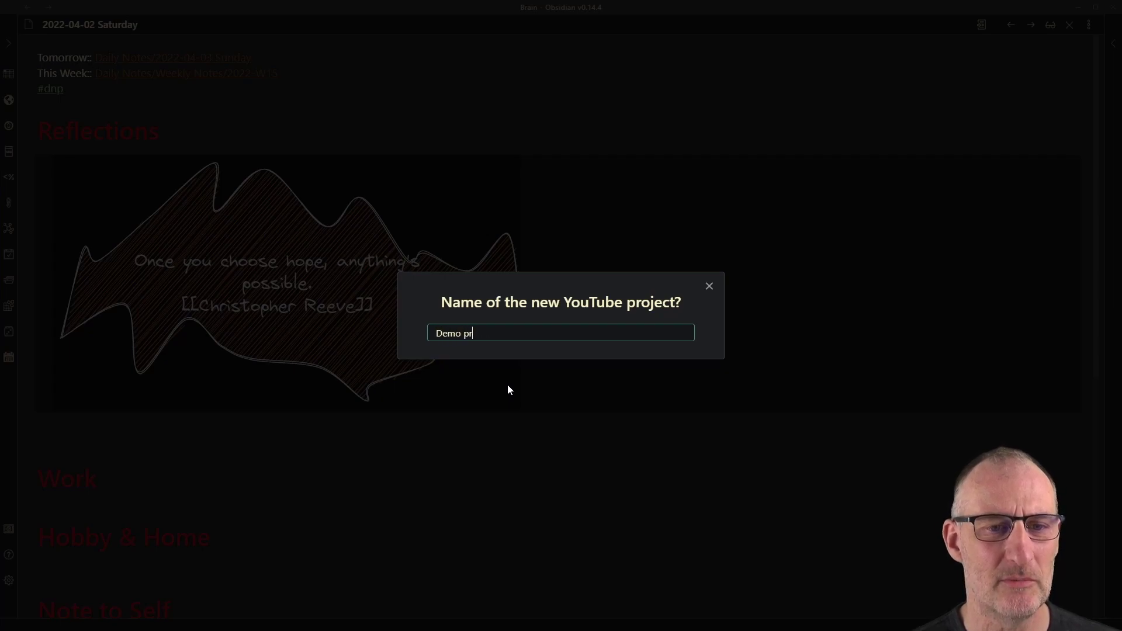
text(oject for Video)
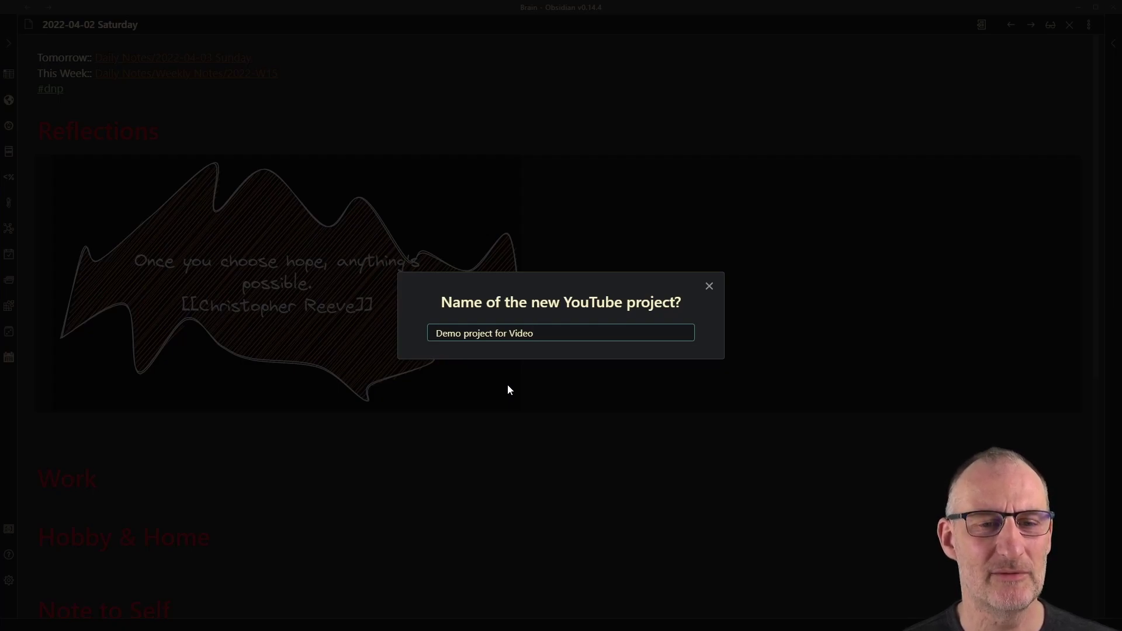
key(Return)
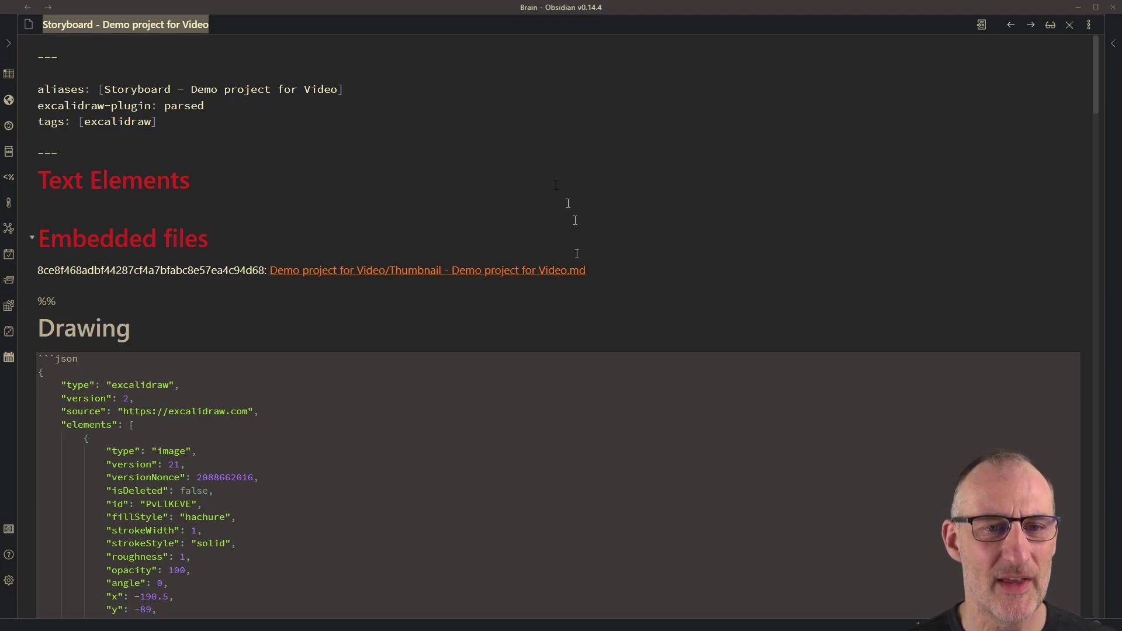
View the storyboard note as an Excalidraw drawing, centred on the framed title
click(1089, 25)
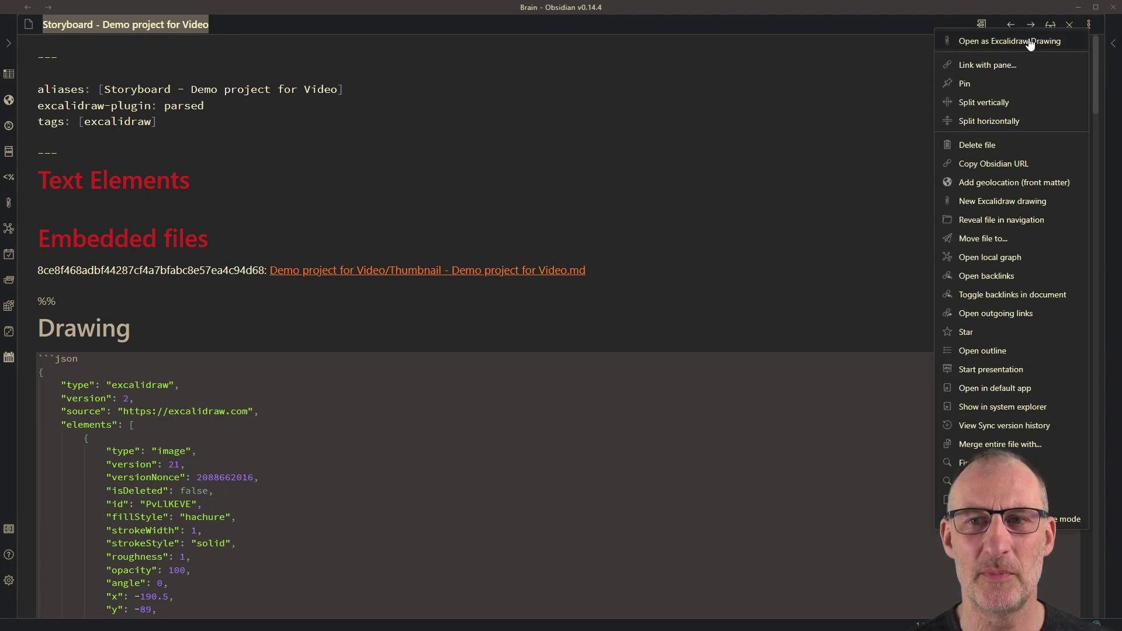
click(1029, 42)
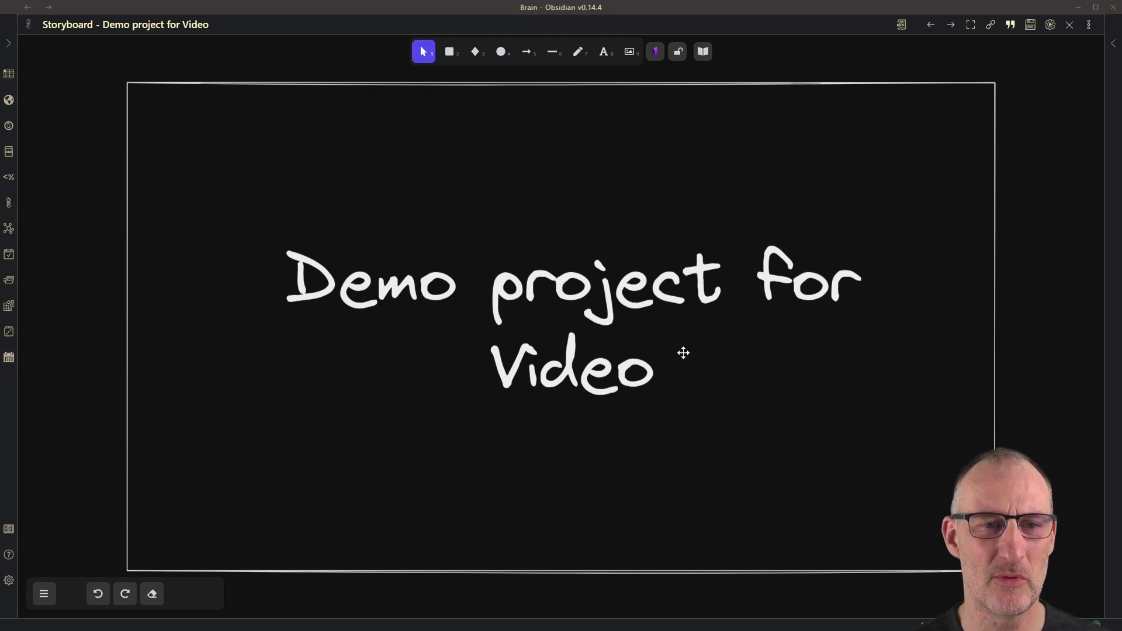
click(651, 277)
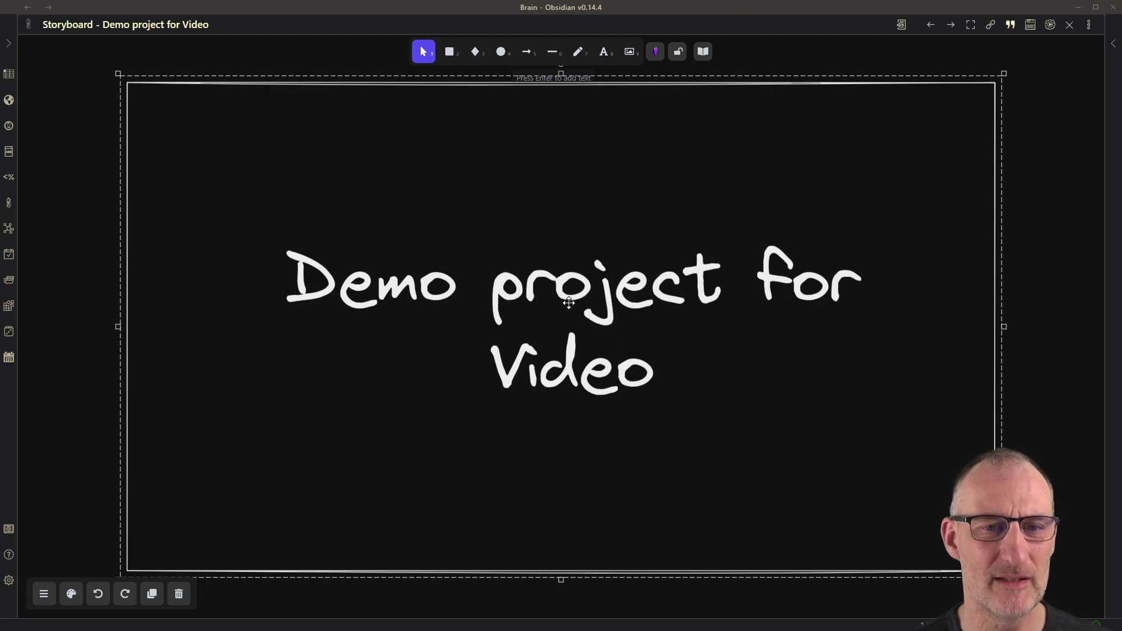
mouse_move(664, 177)
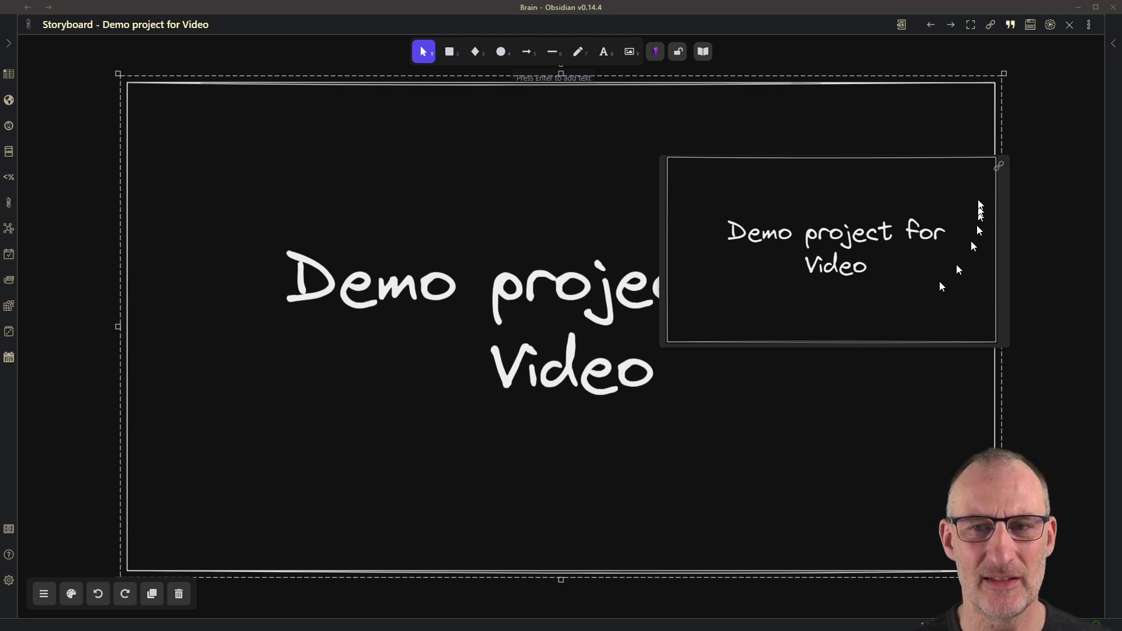
click(997, 169)
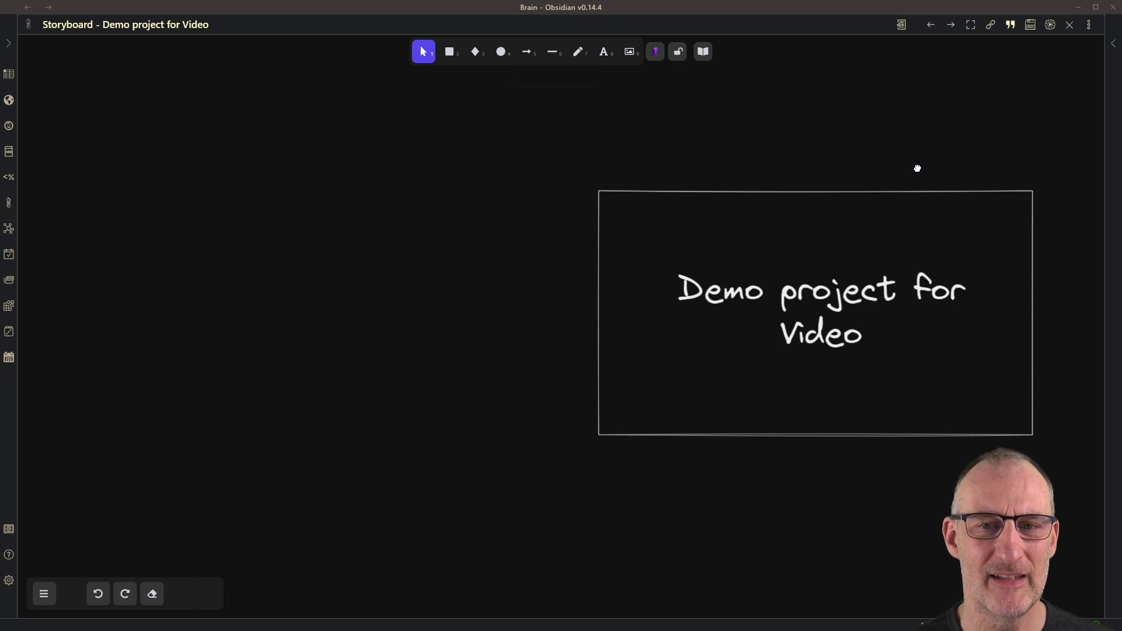
drag(917, 168, 591, 167)
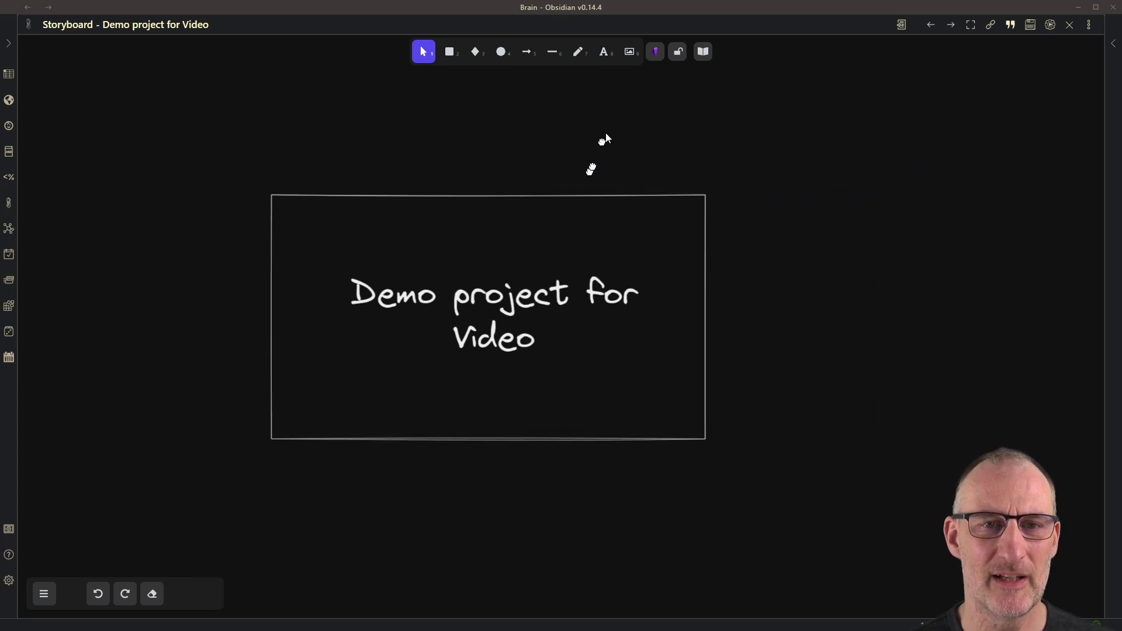
Draw a freehand curve from the thumbnail's right edge and thicken it with a script
click(578, 52)
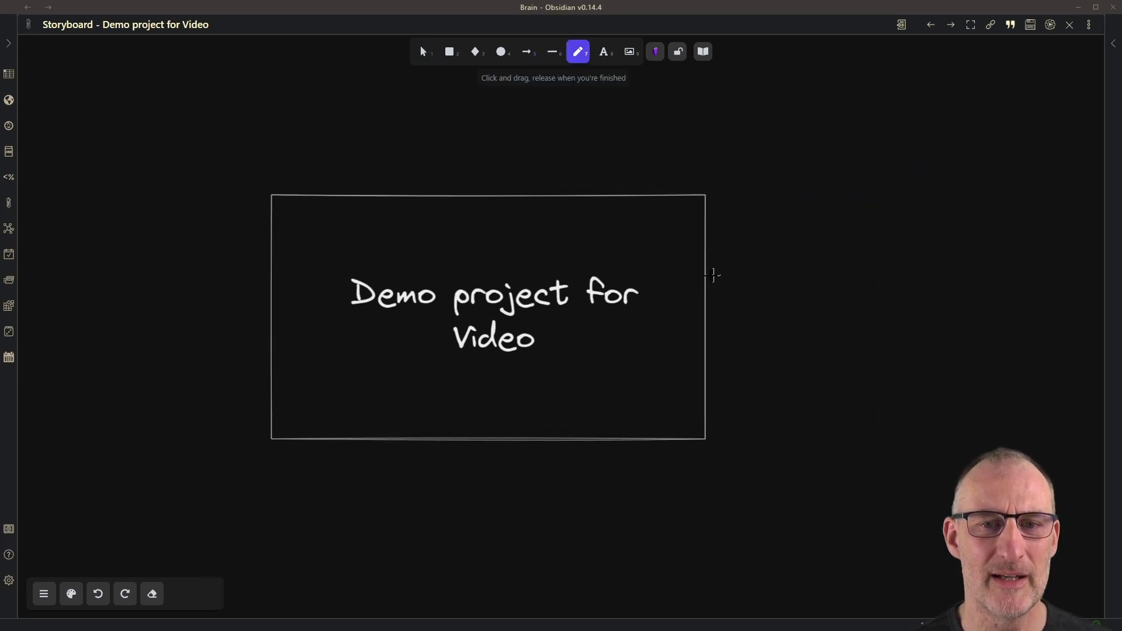
mouse_move(709, 278)
mouse_down()
mouse_move(813, 166)
mouse_move(866, 167)
mouse_up()
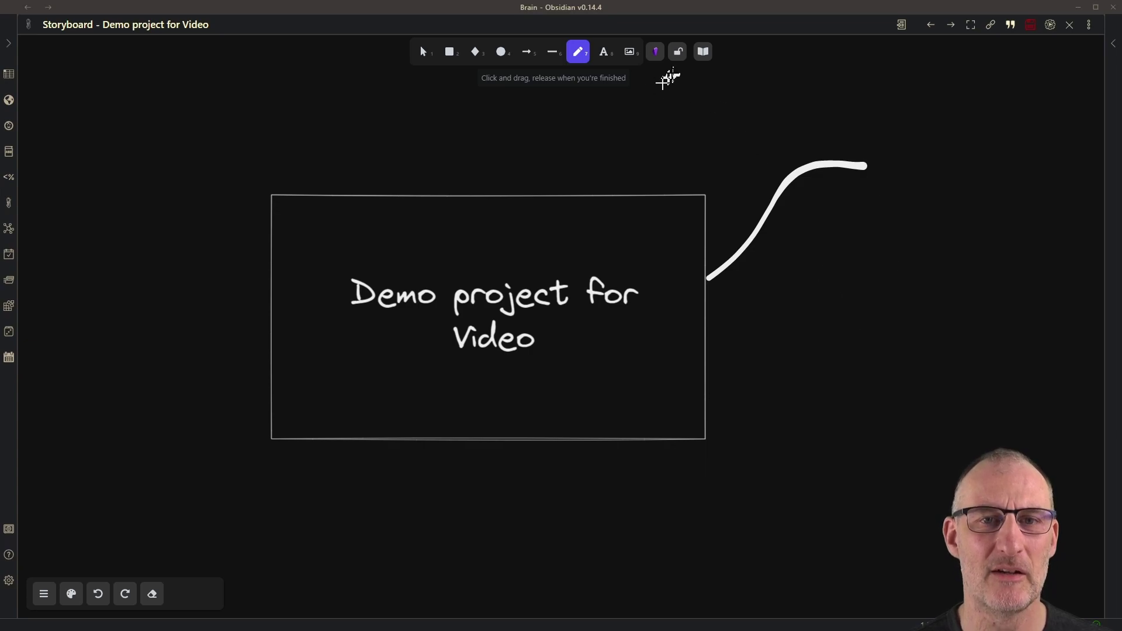
click(656, 52)
scroll(556, 213, down, 3)
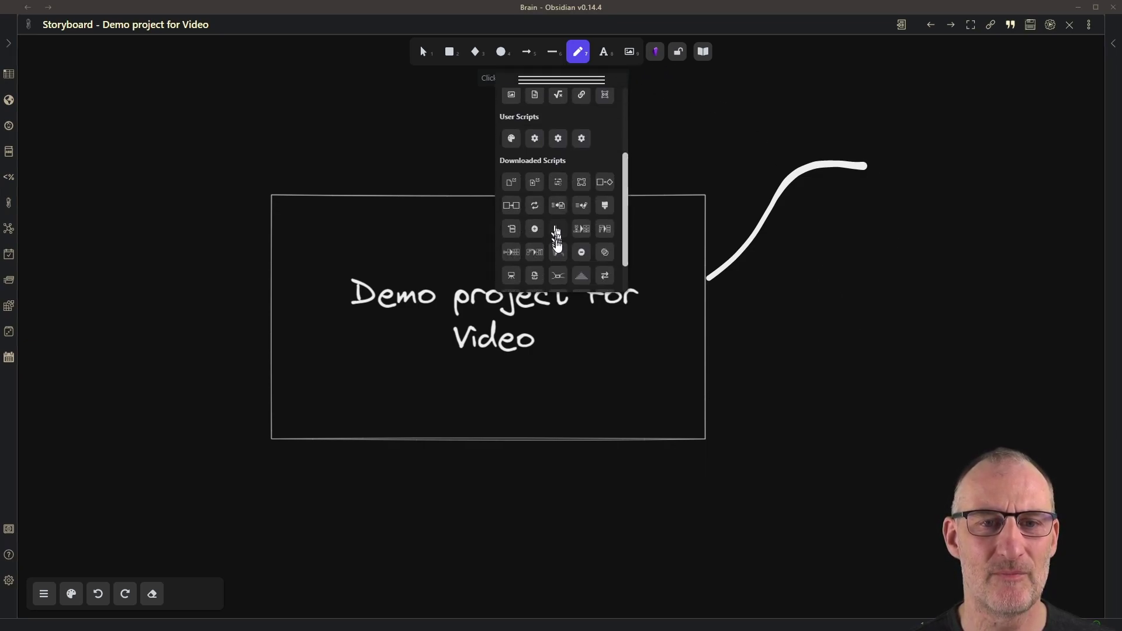
click(557, 275)
click(563, 81)
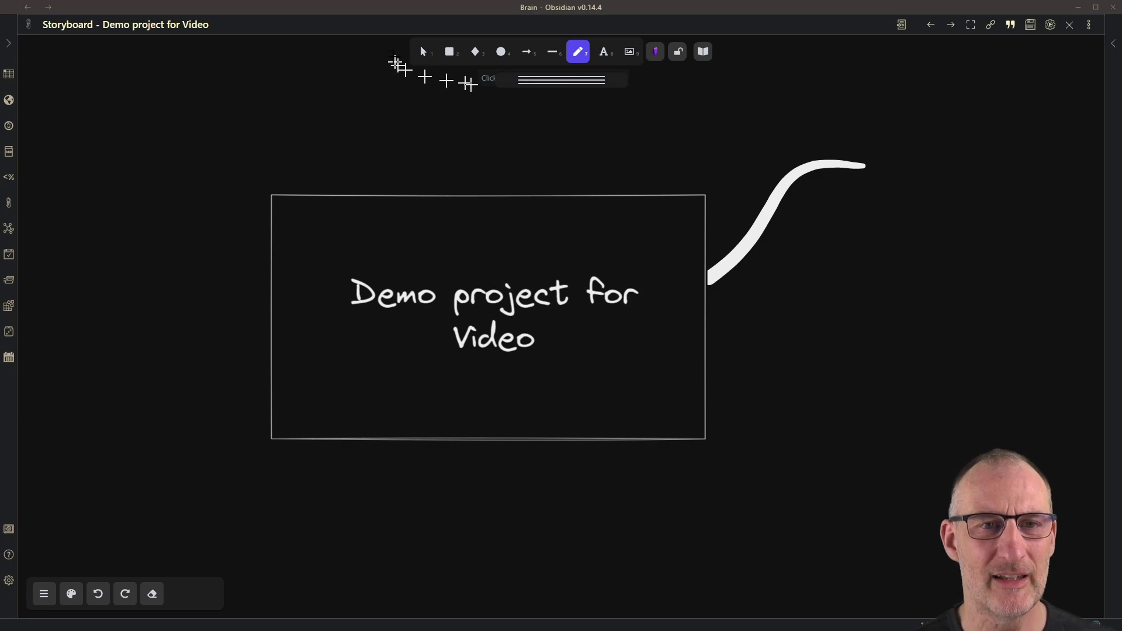
click(424, 52)
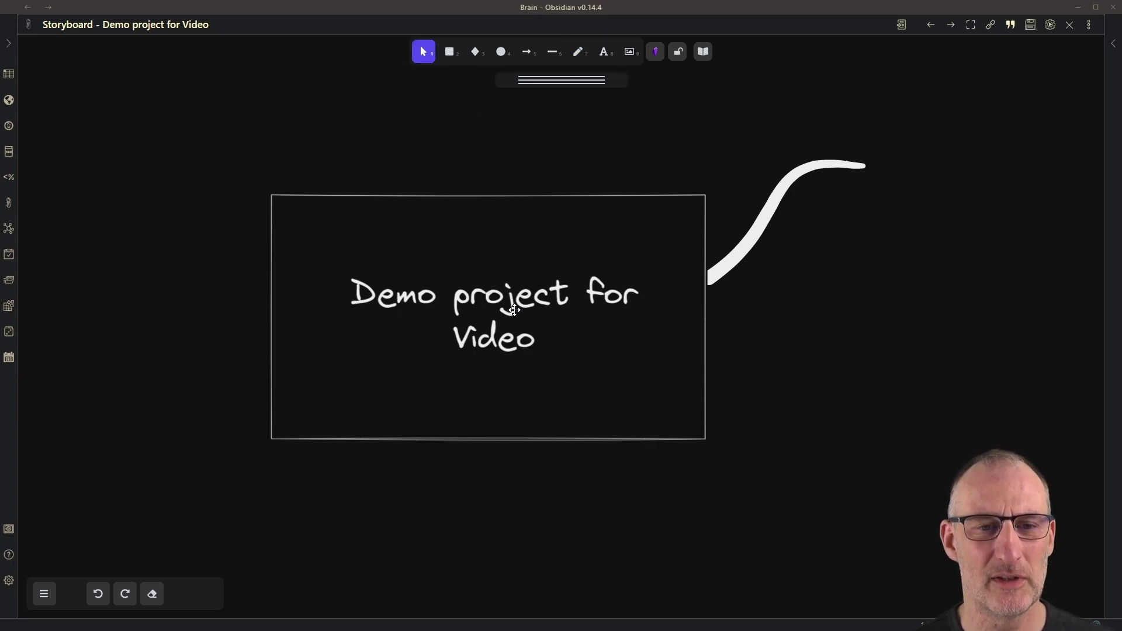
Draw a circle above the title inside the embedded Thumbnail drawing, then return to the Storyboard
double_click(513, 310)
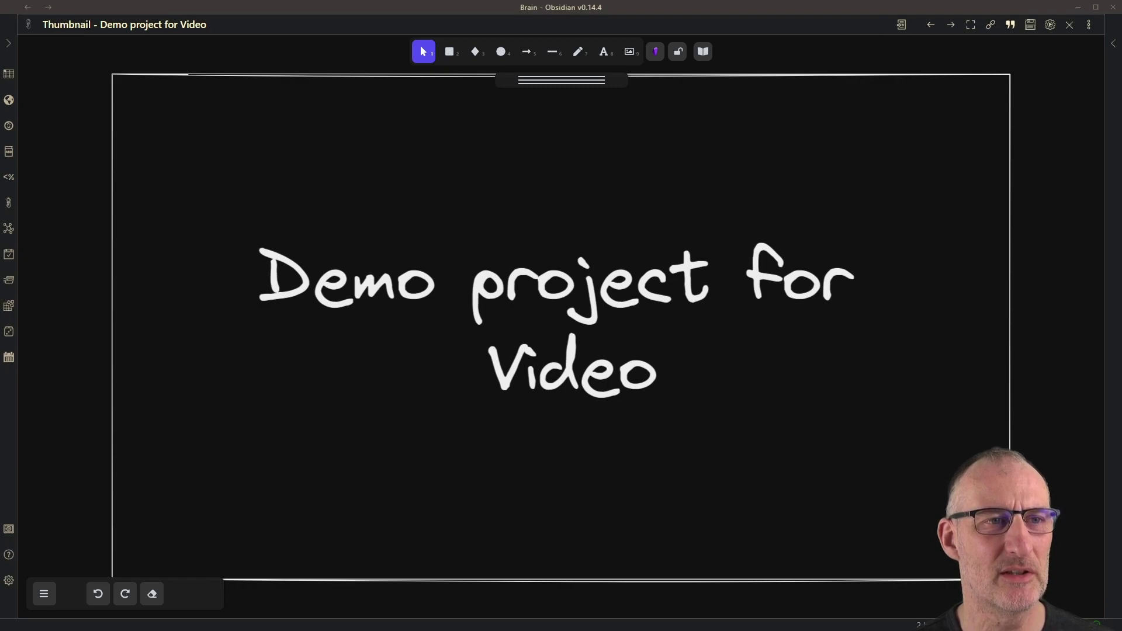
click(500, 51)
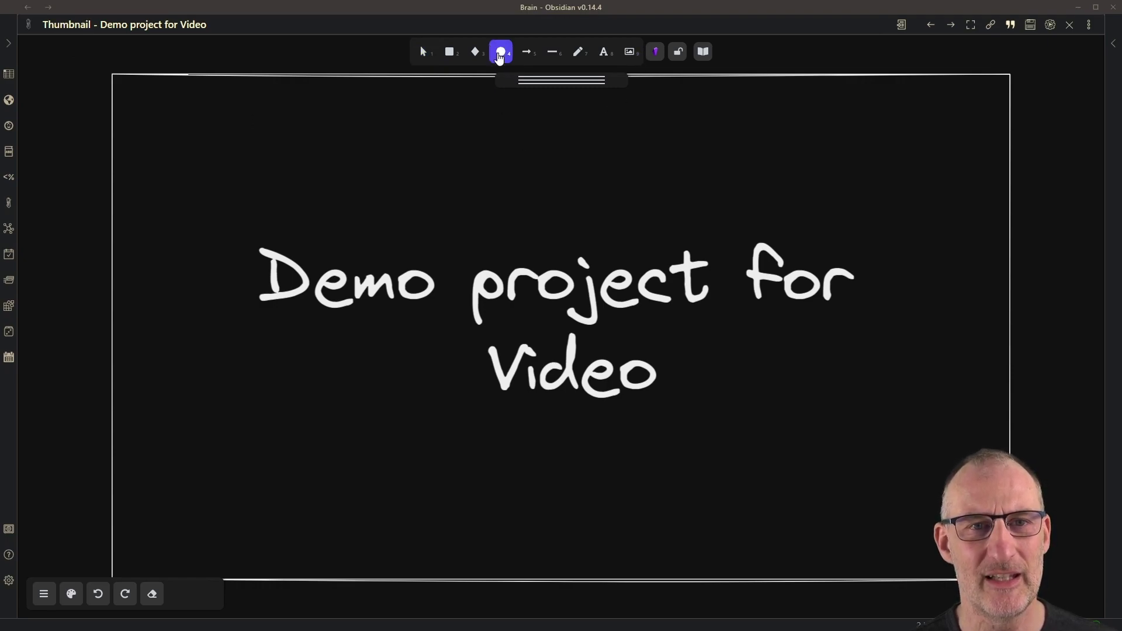
drag(506, 125, 627, 237)
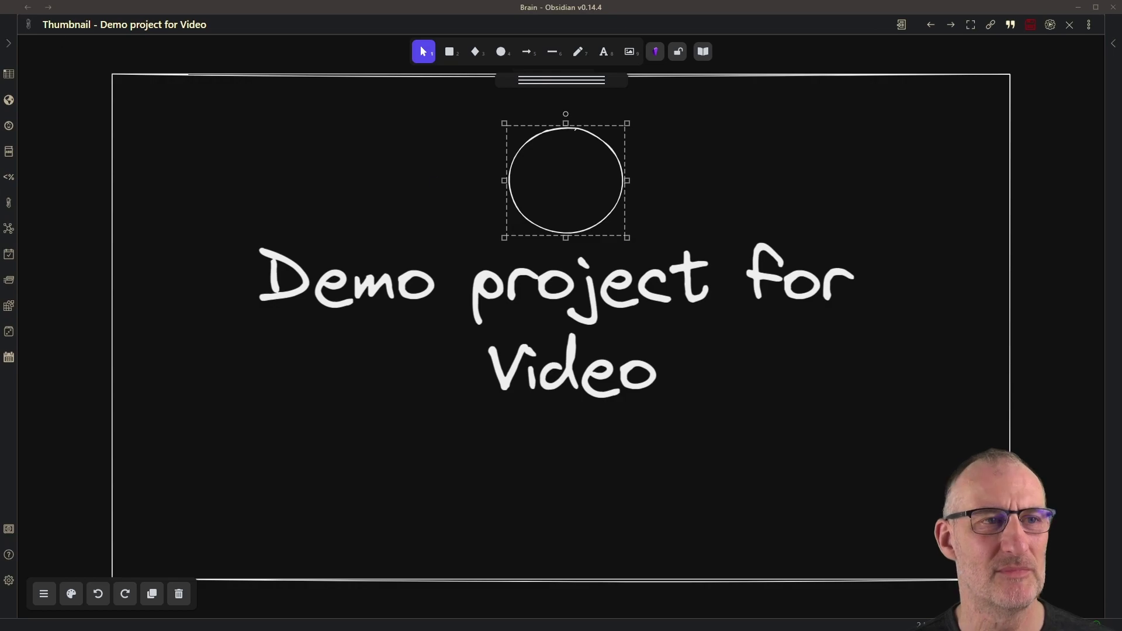
click(21, 9)
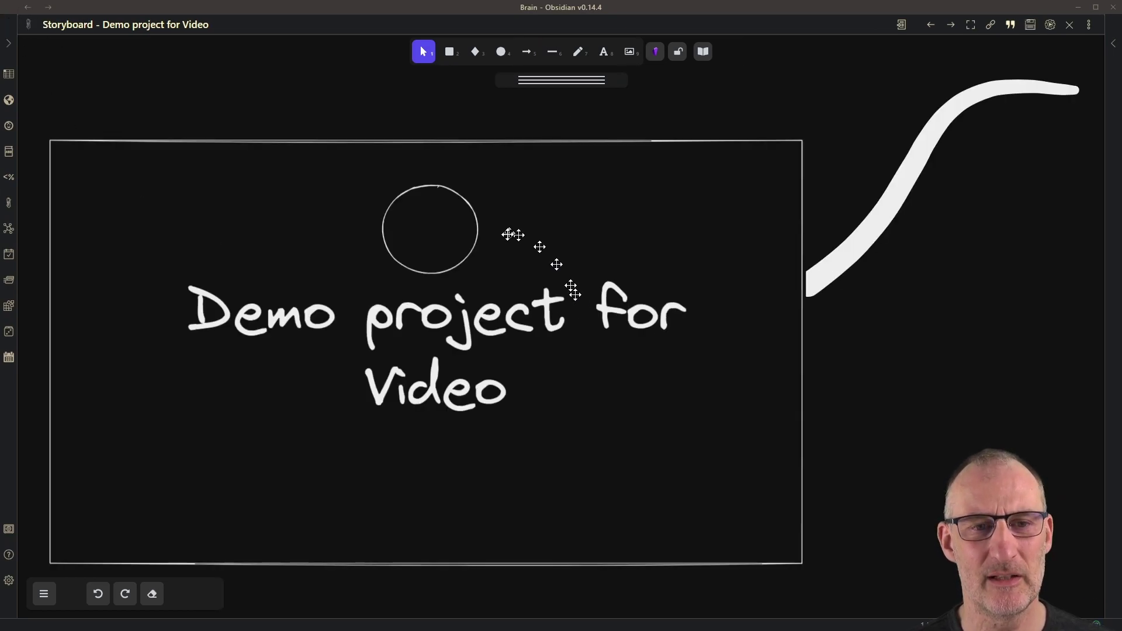
click(8, 45)
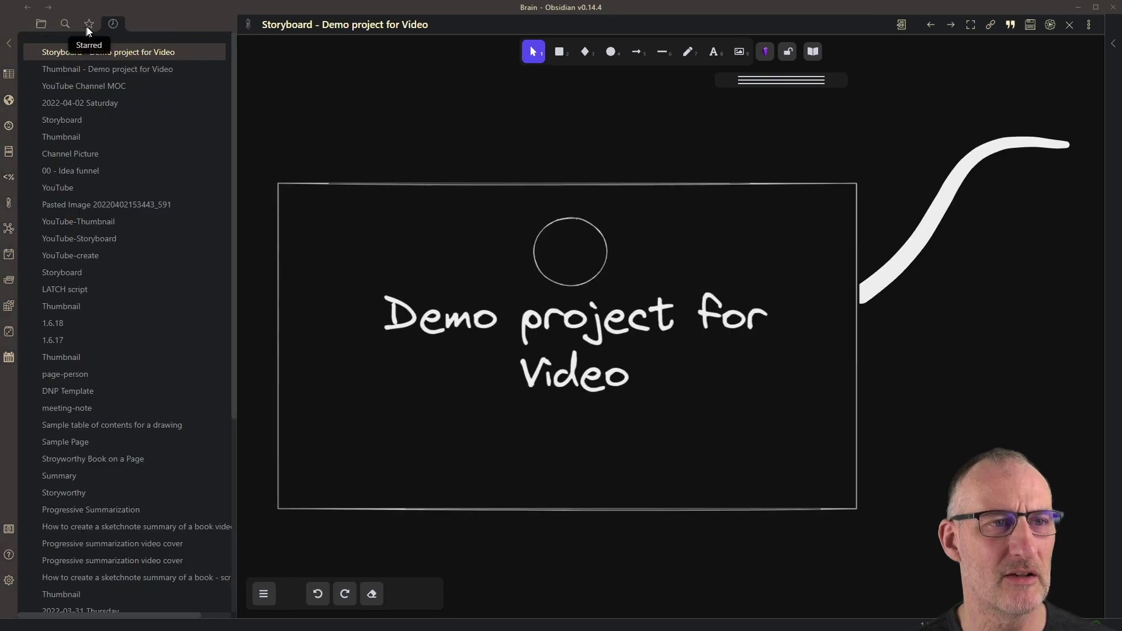
Open YouTube Channel MOC from the Starred tab to see the new Demo project card
click(89, 24)
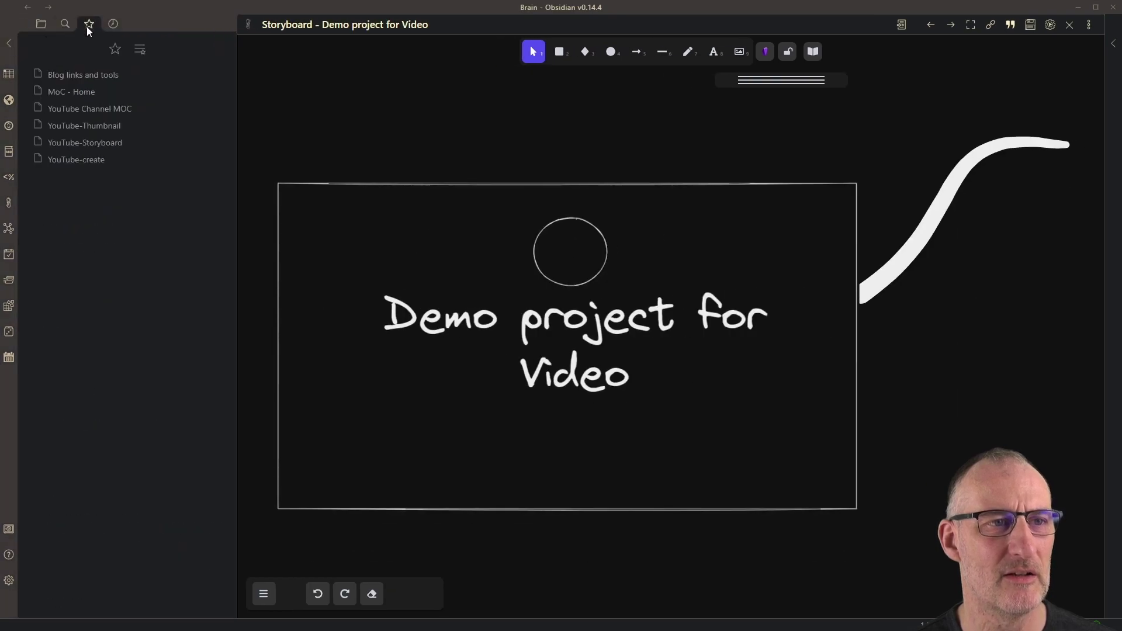
click(101, 111)
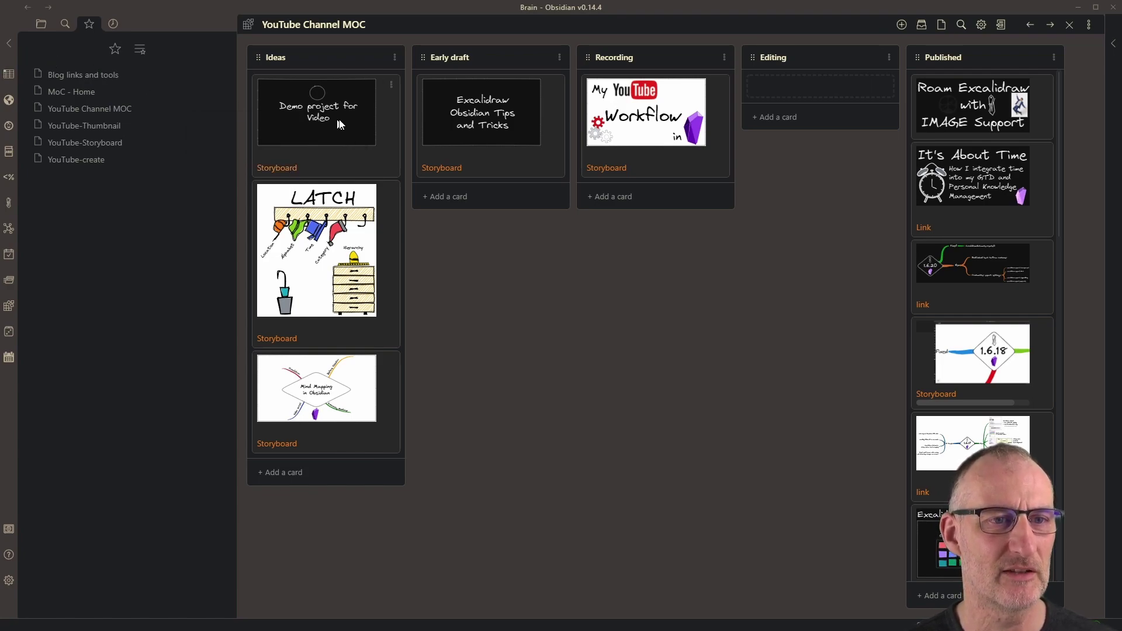
In the file explorer, expand YouTube Channel's Demo project for Video folder
click(35, 26)
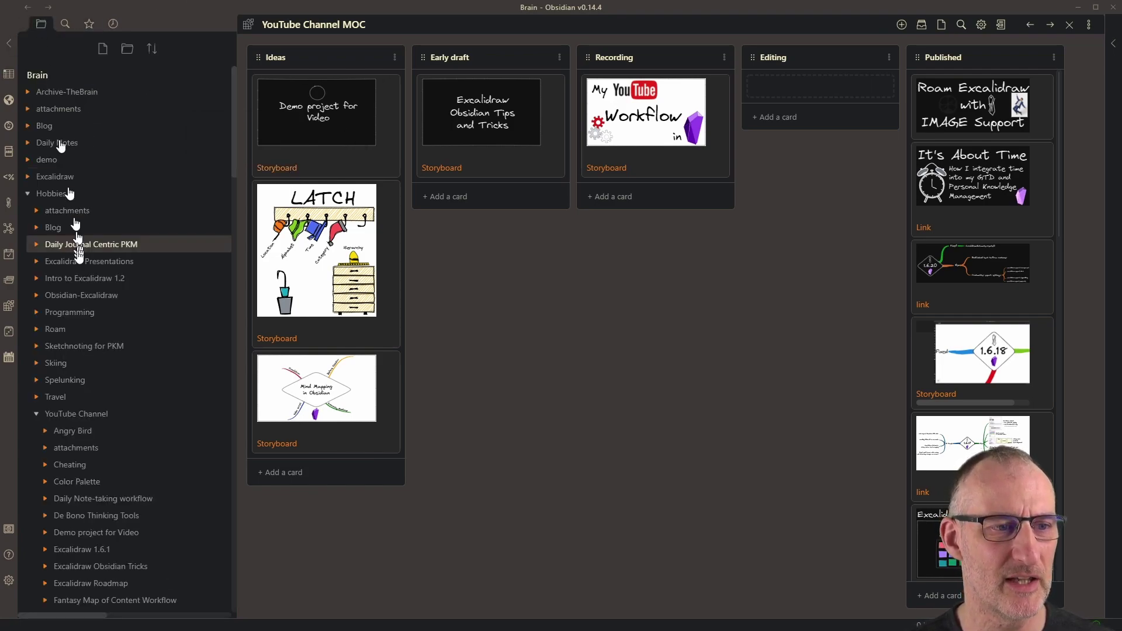
scroll(73, 453, down, 3)
scroll(65, 460, down, 2)
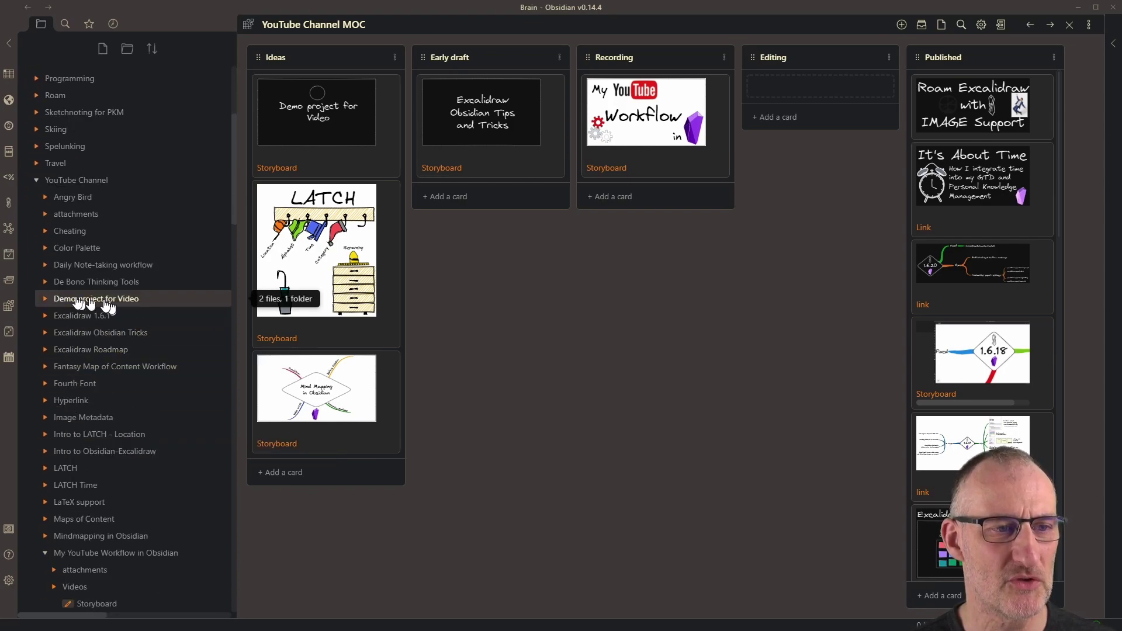
click(46, 300)
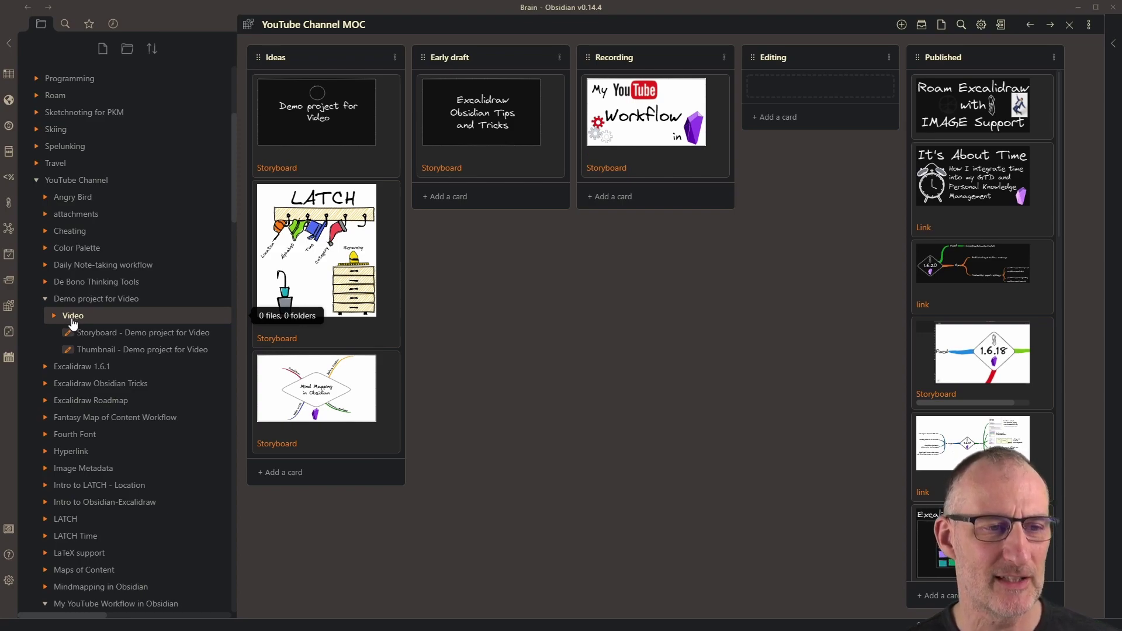
Review the Sync excluded-folders list, then close Settings back to the YouTube Channel MOC board
click(10, 588)
scroll(258, 368, down, 5)
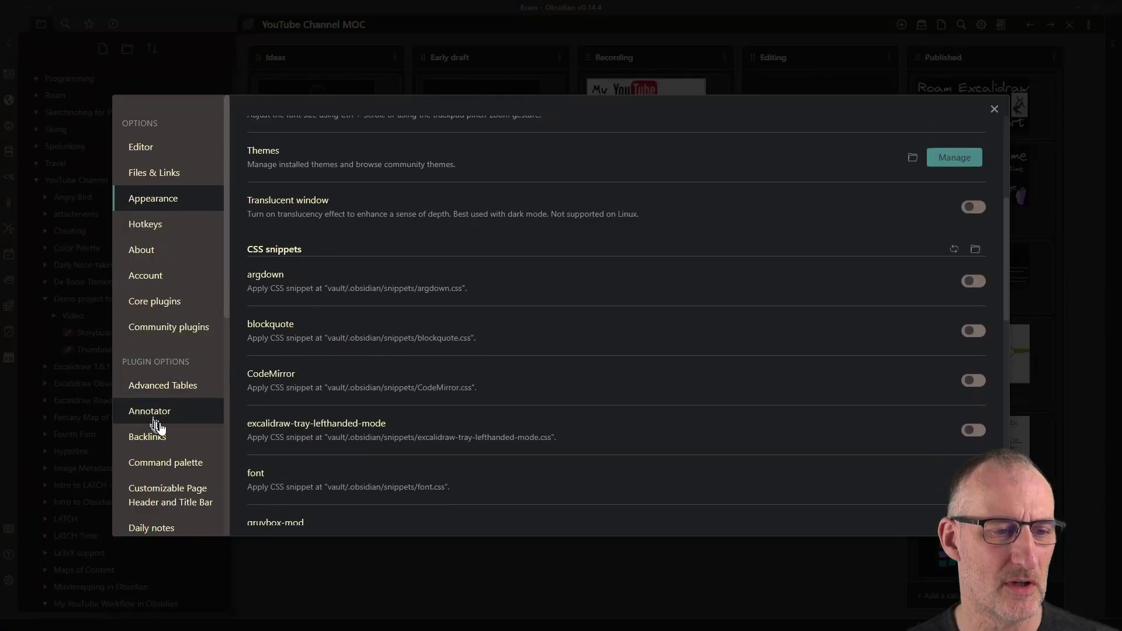
scroll(155, 428, down, 7)
scroll(170, 501, down, 1)
click(155, 487)
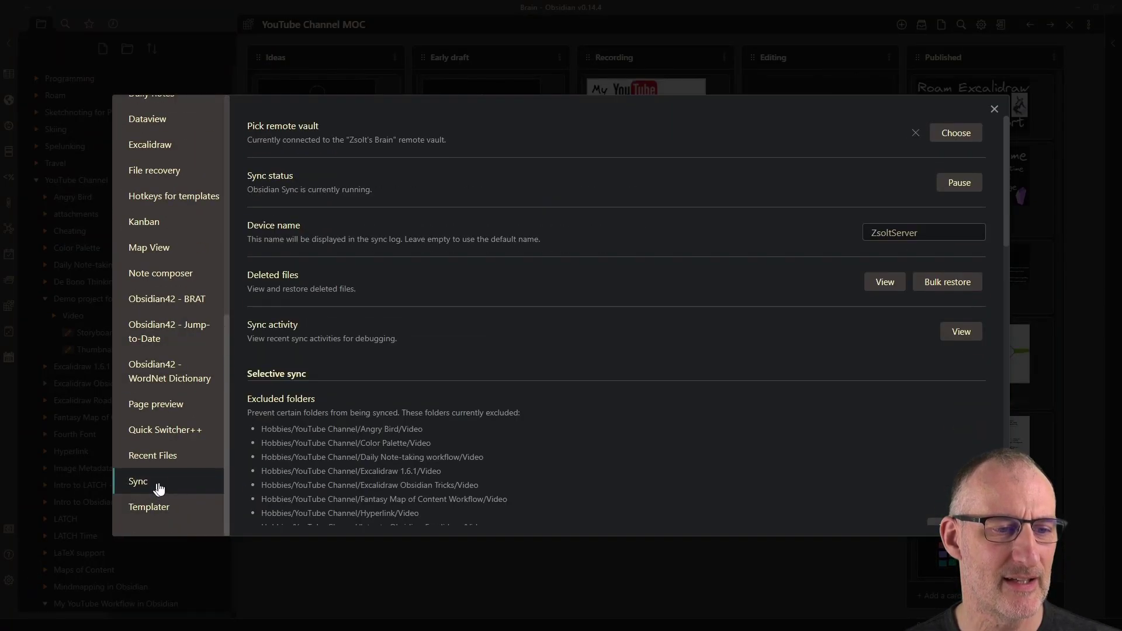
scroll(429, 387, down, 2)
scroll(429, 388, down, 1)
click(958, 412)
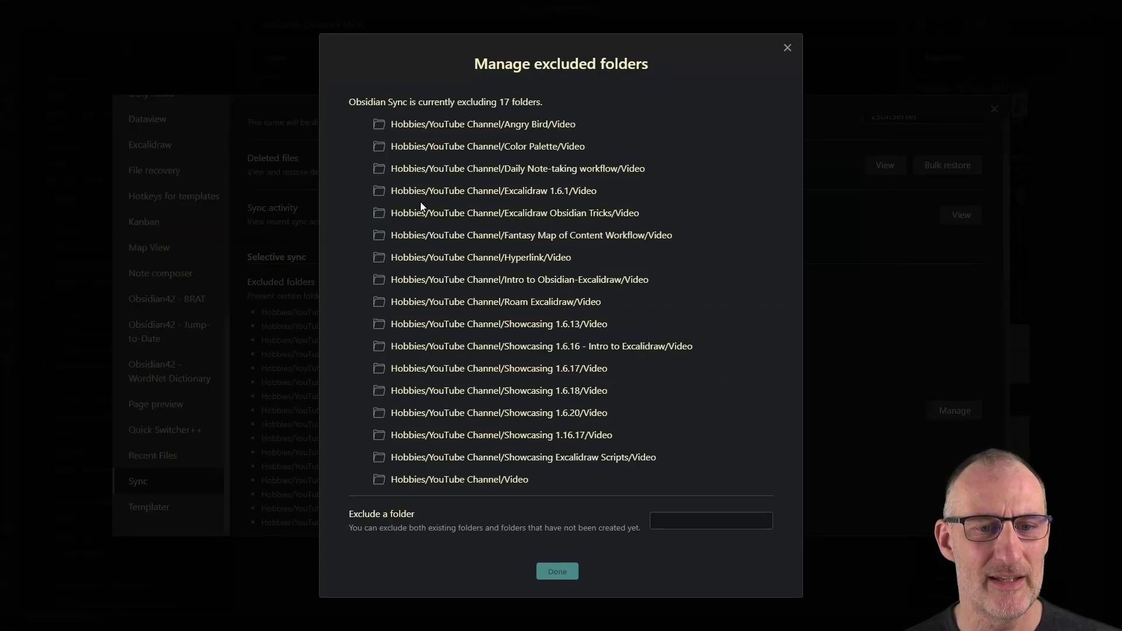
click(786, 50)
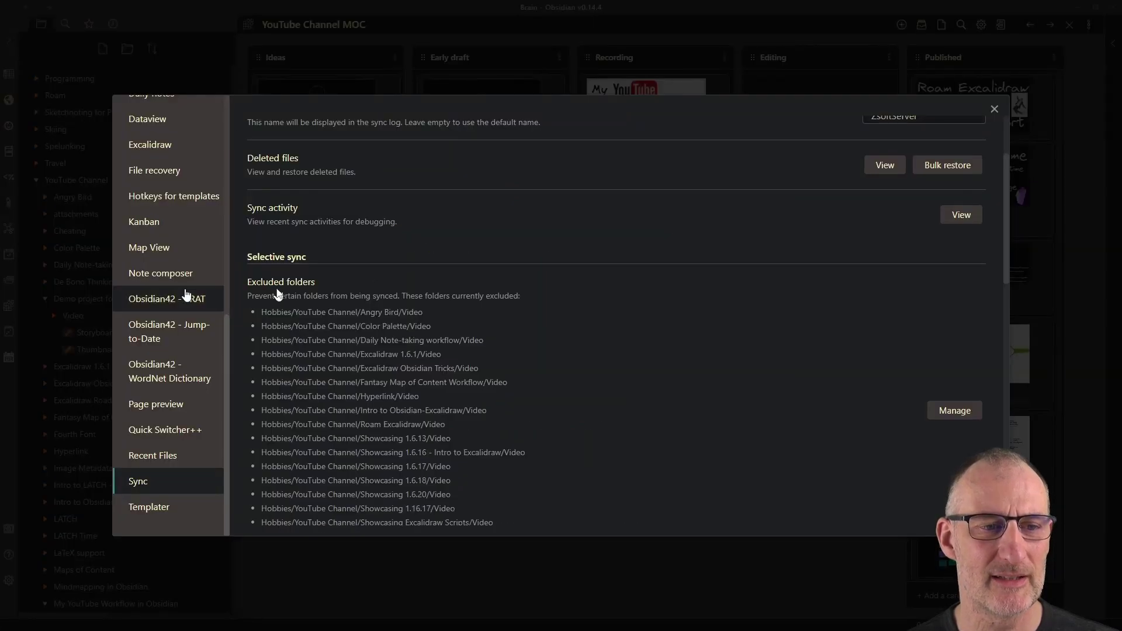
click(994, 109)
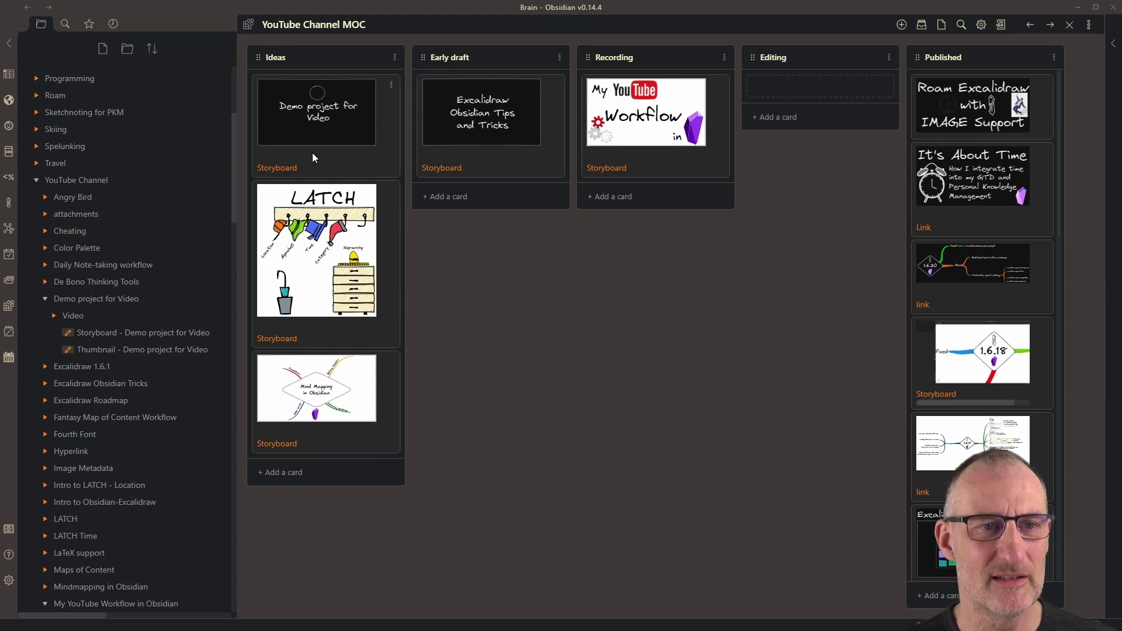
Open the YouTube-create template note from the Starred list
click(89, 24)
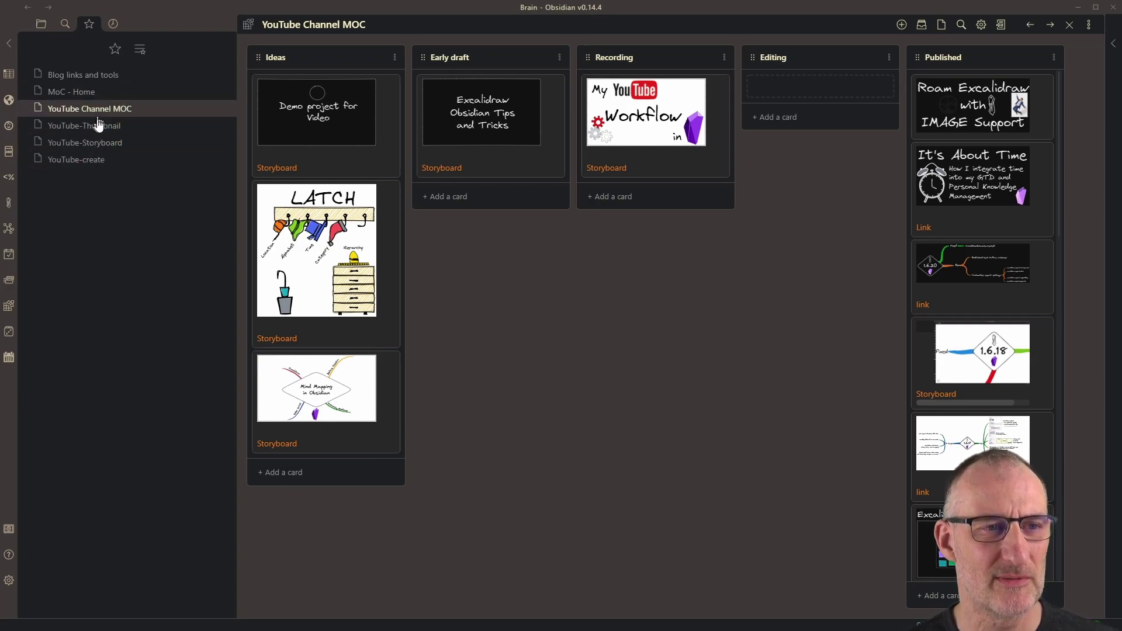
click(89, 161)
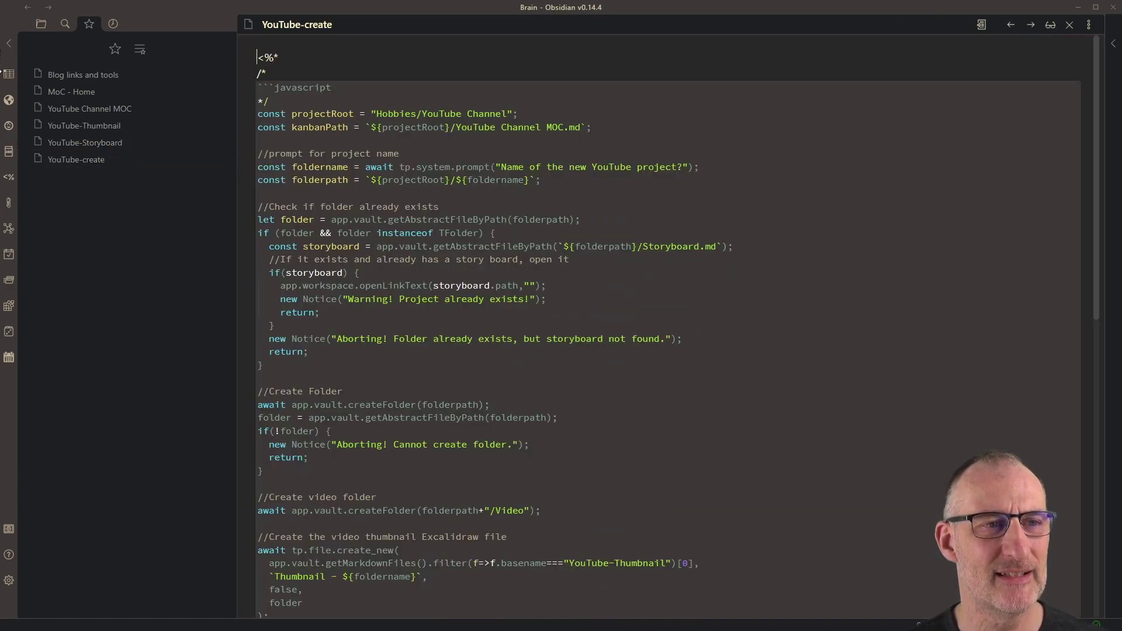
Collapse the side panel and highlight the Hobbies/YouTube Channel projectRoot and YouTube Channel MOC board path
click(9, 43)
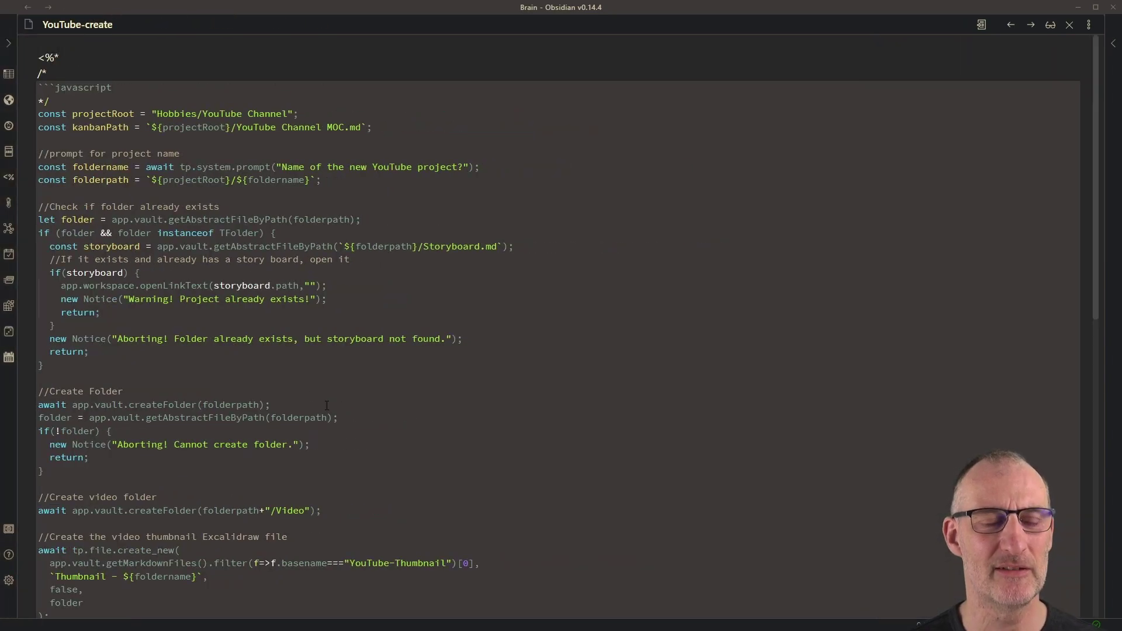
scroll(326, 405, down, 8)
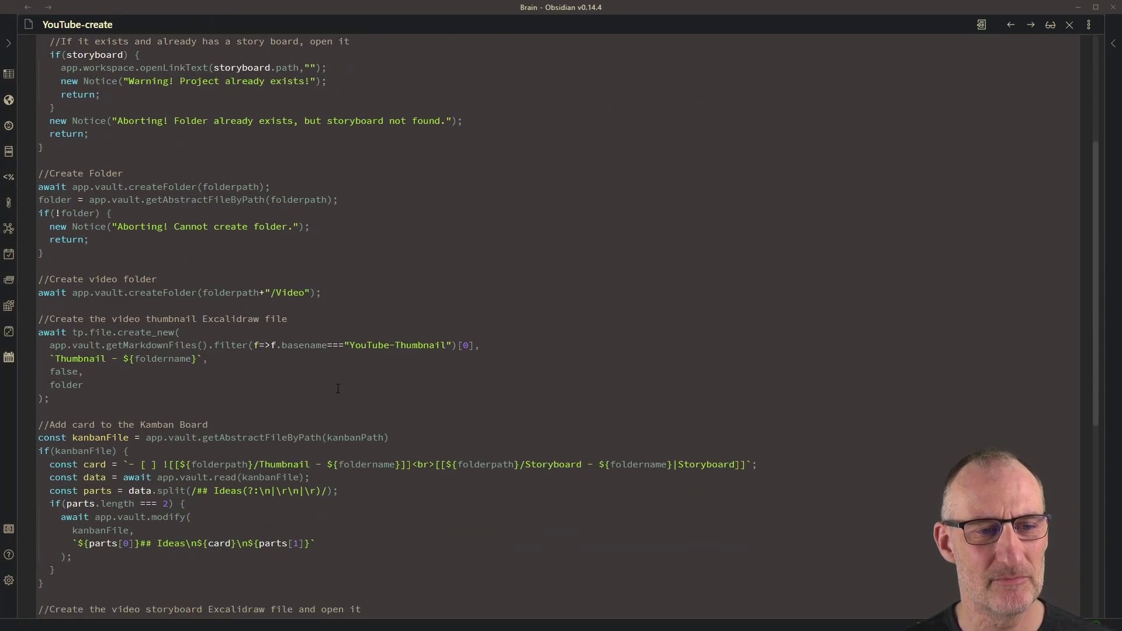
scroll(338, 393, up, 8)
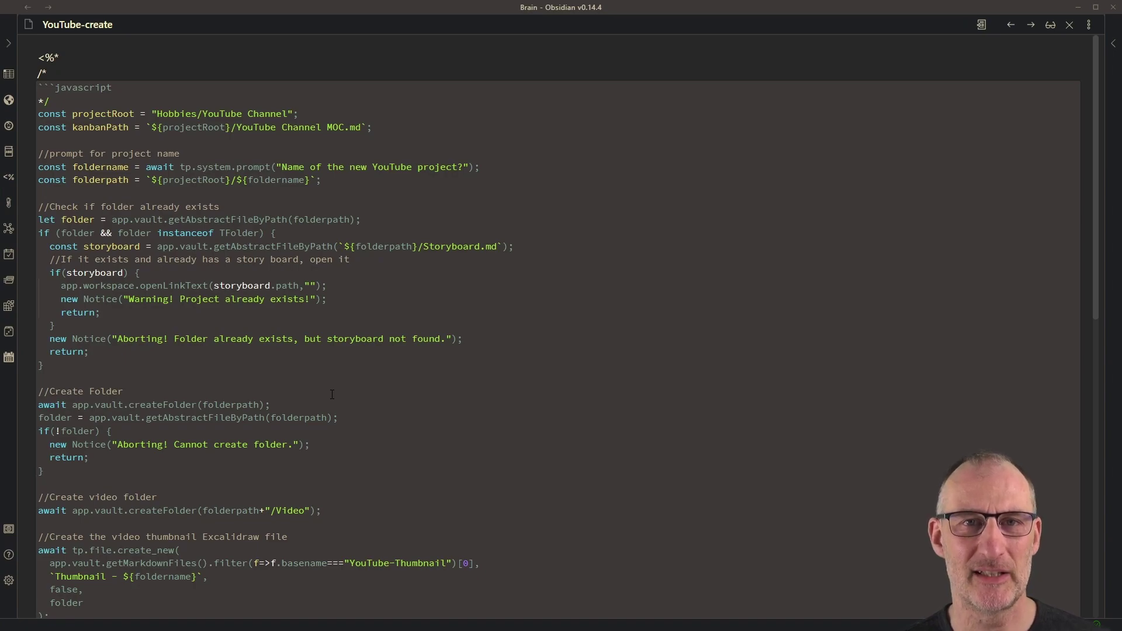
click(70, 114)
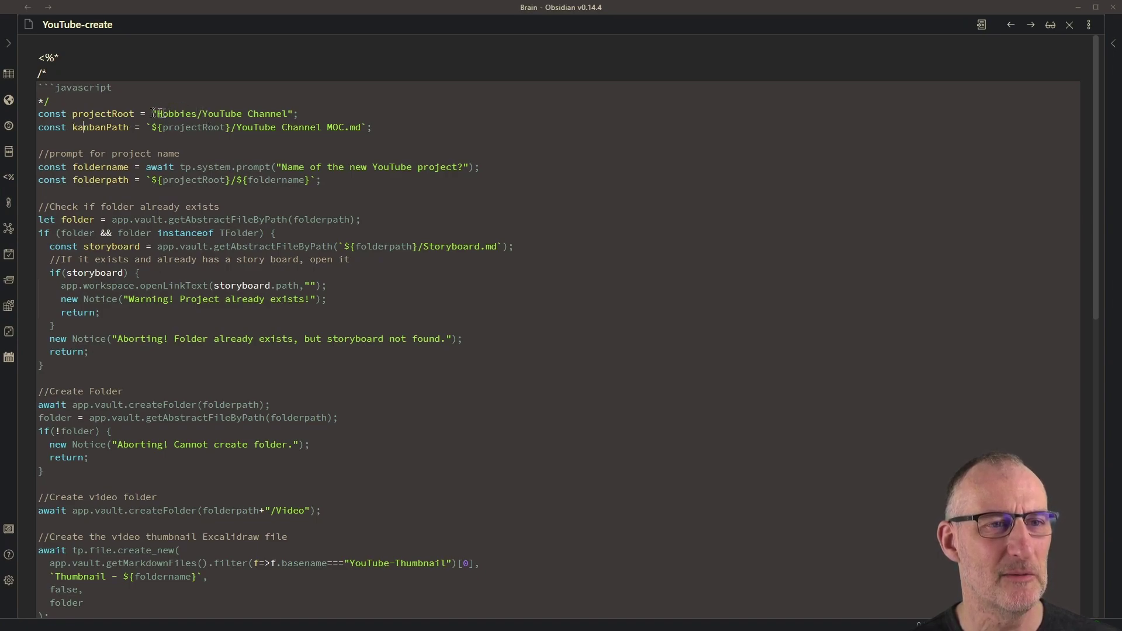
drag(153, 114, 288, 115)
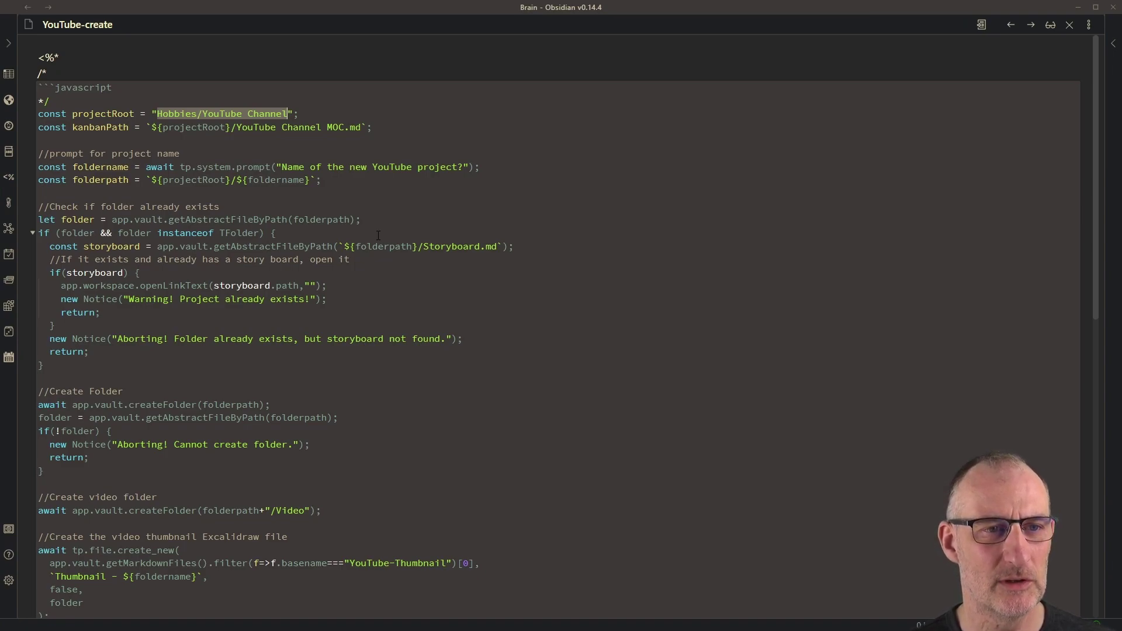
drag(236, 128, 366, 129)
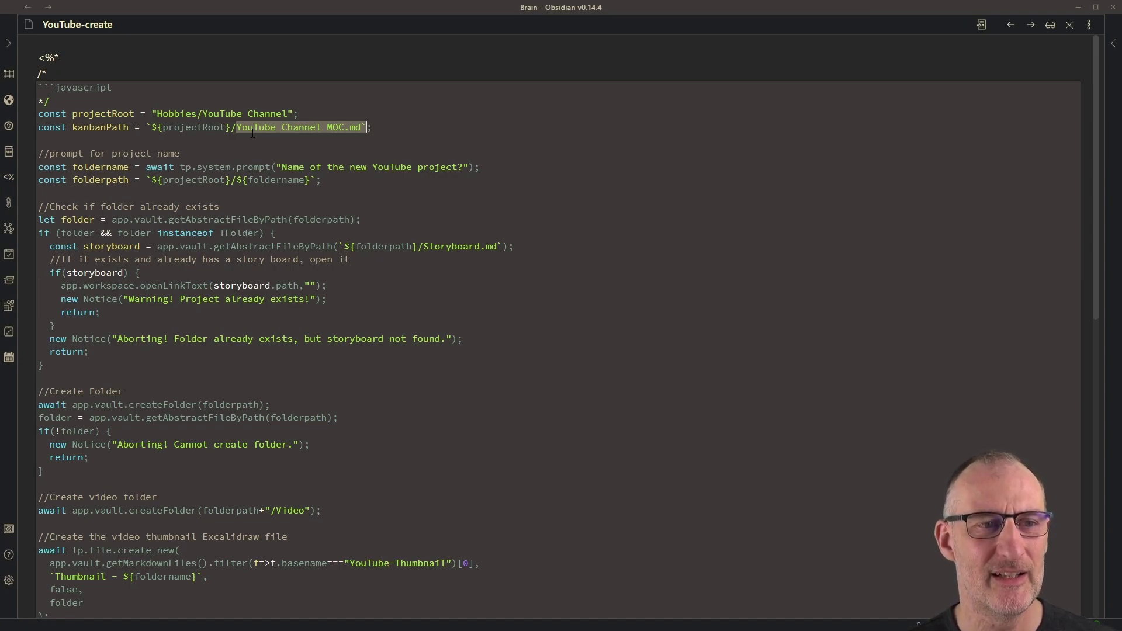
Highlight the tp.system.prompt question and the folderpath built from ${foldername}
scroll(338, 204, down, 1)
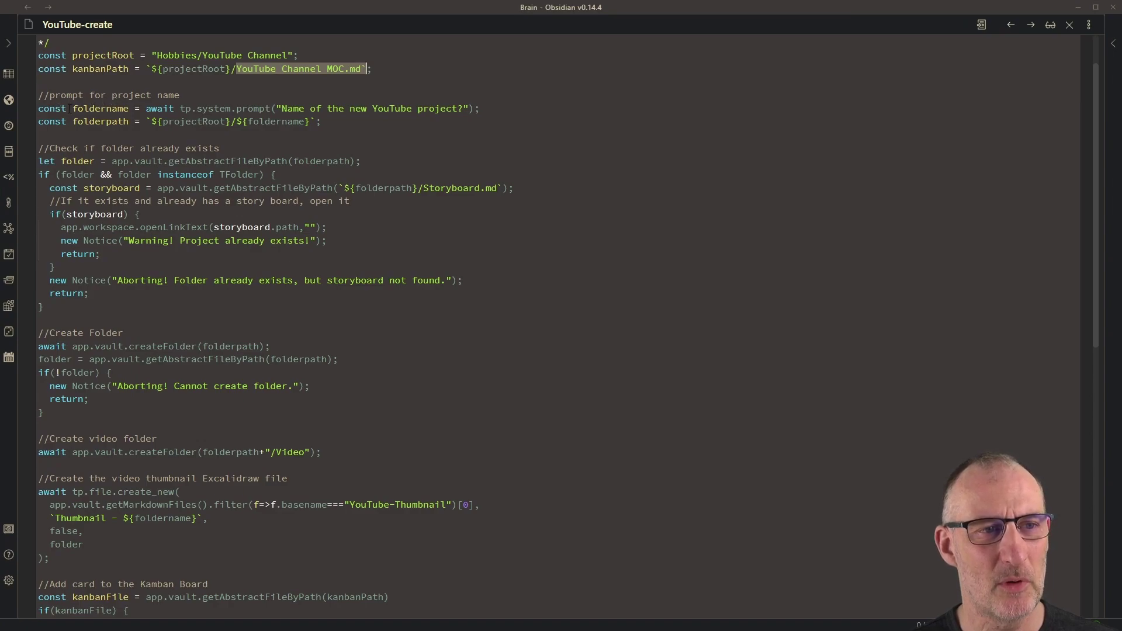
drag(179, 109, 271, 110)
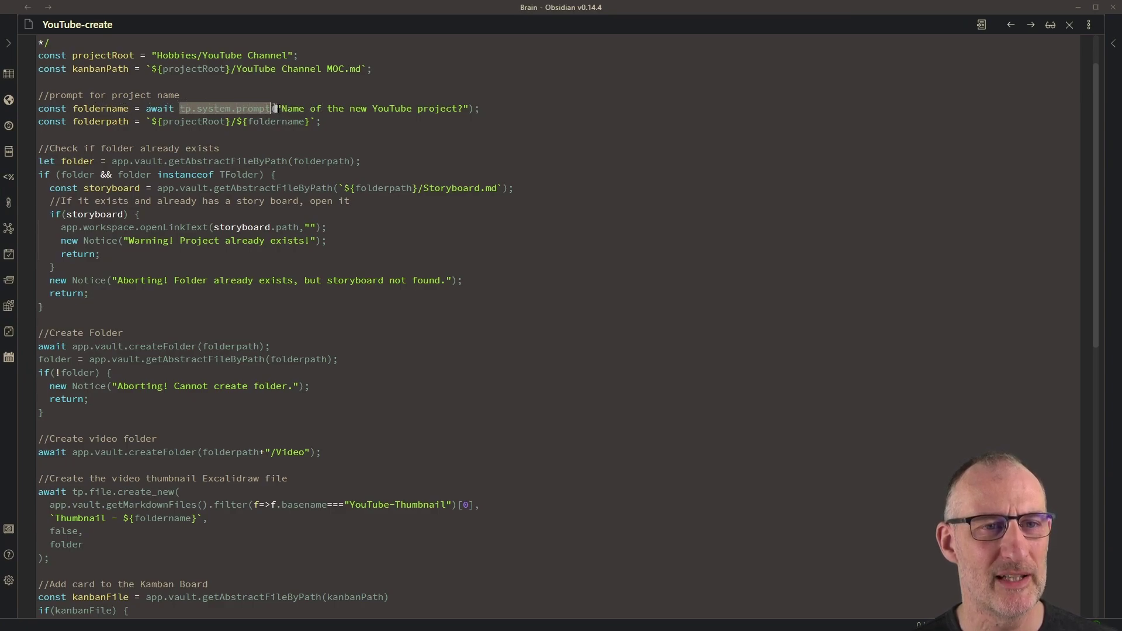
drag(276, 109, 423, 108)
click(396, 124)
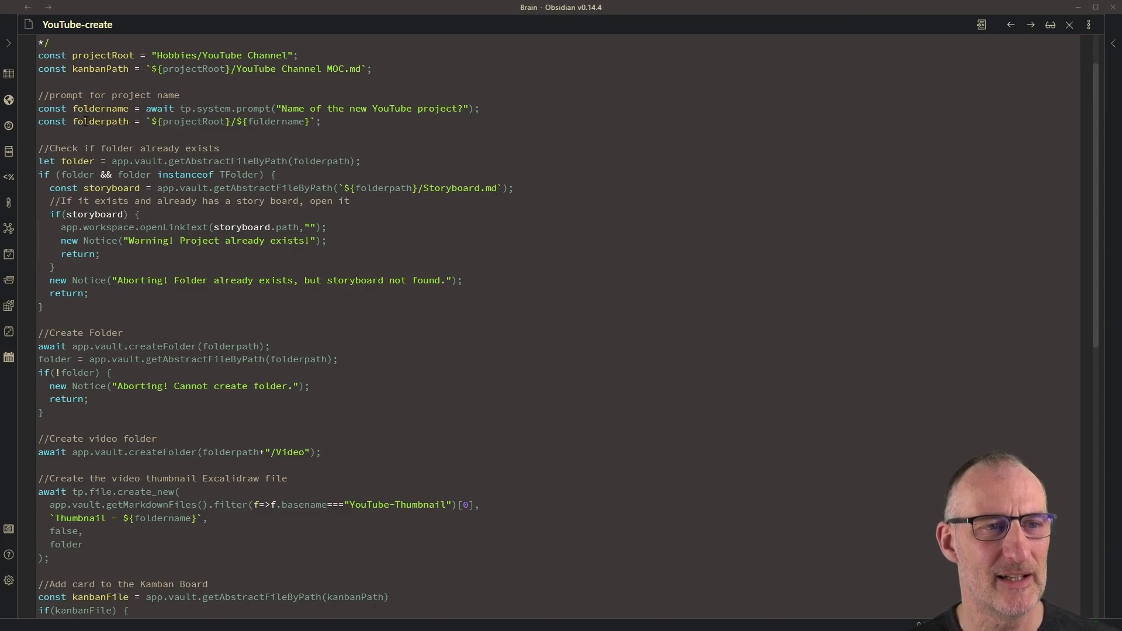
drag(78, 121, 139, 121)
scroll(197, 122, up, 1)
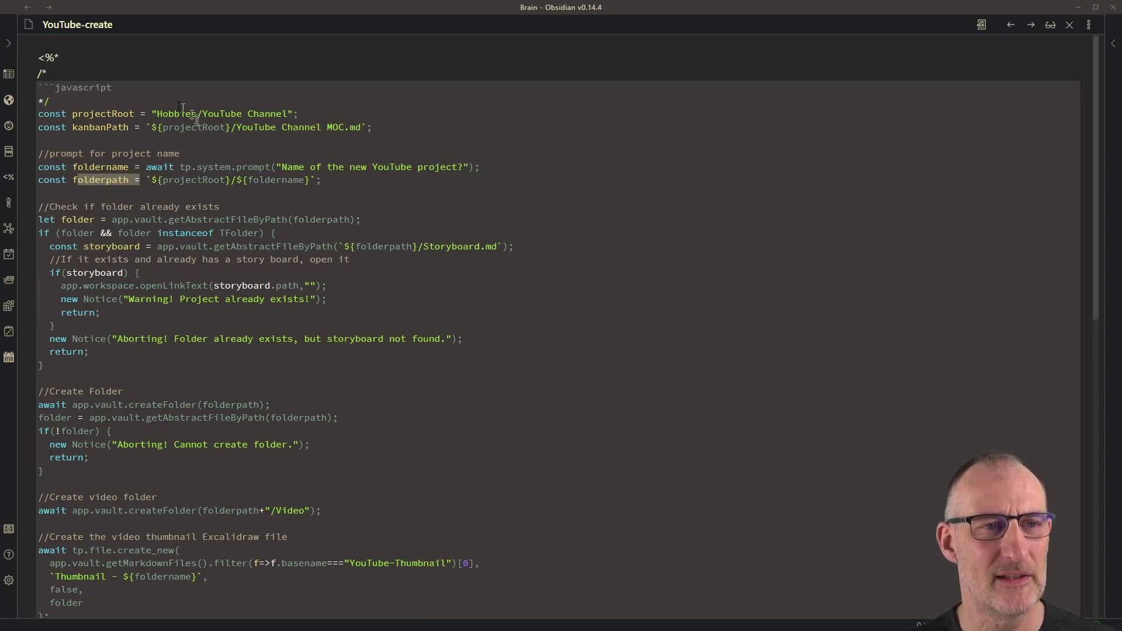
click(127, 101)
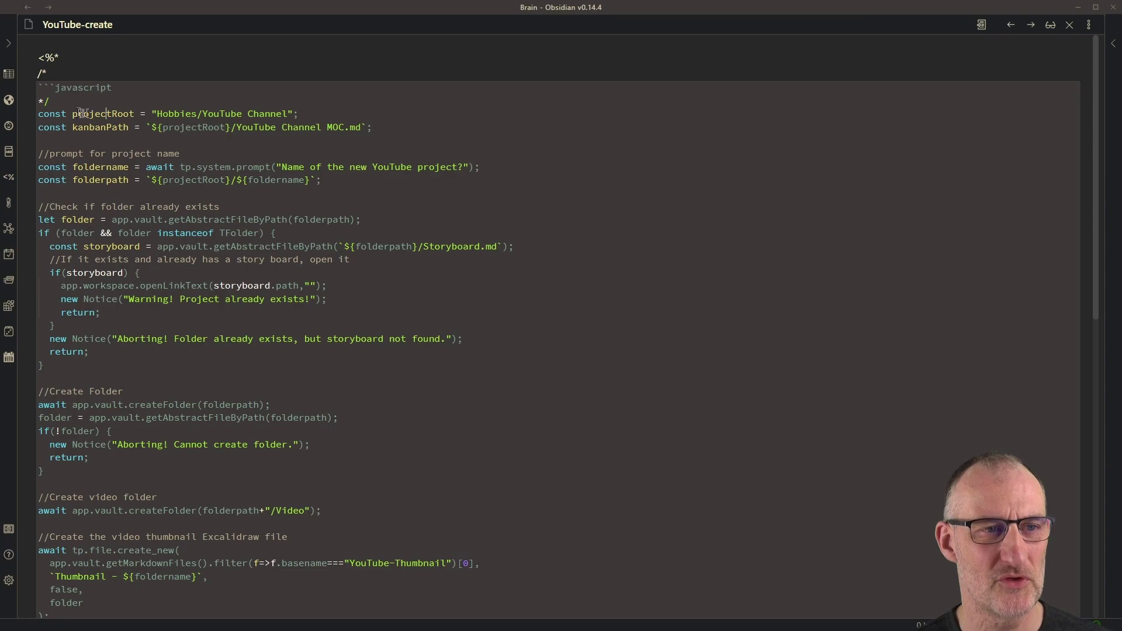
drag(236, 180, 310, 180)
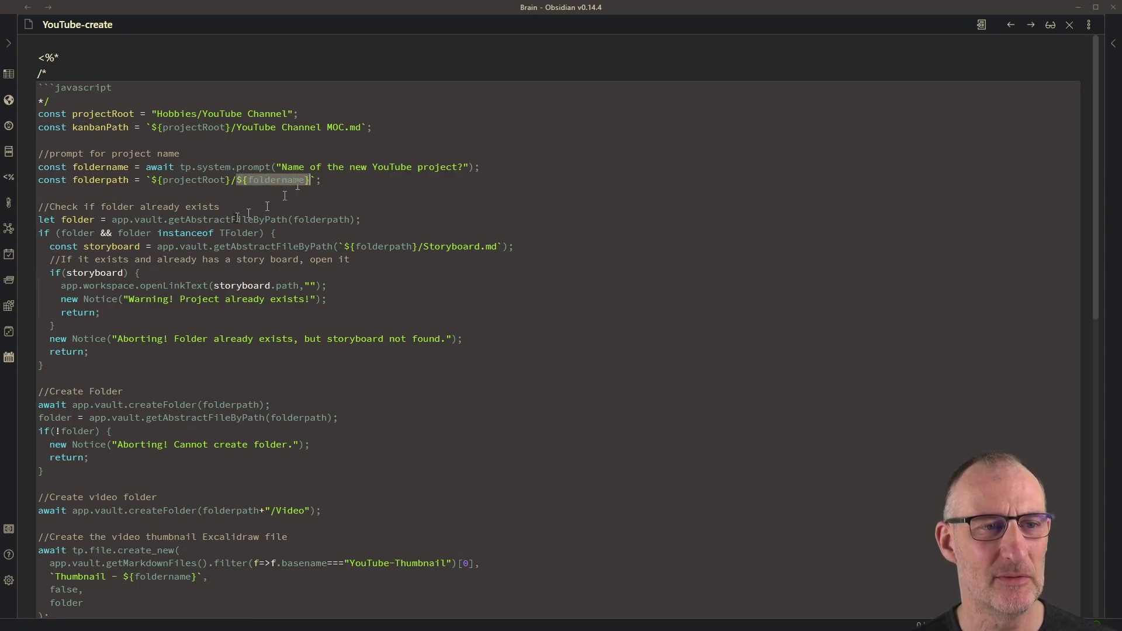
scroll(237, 218, down, 2)
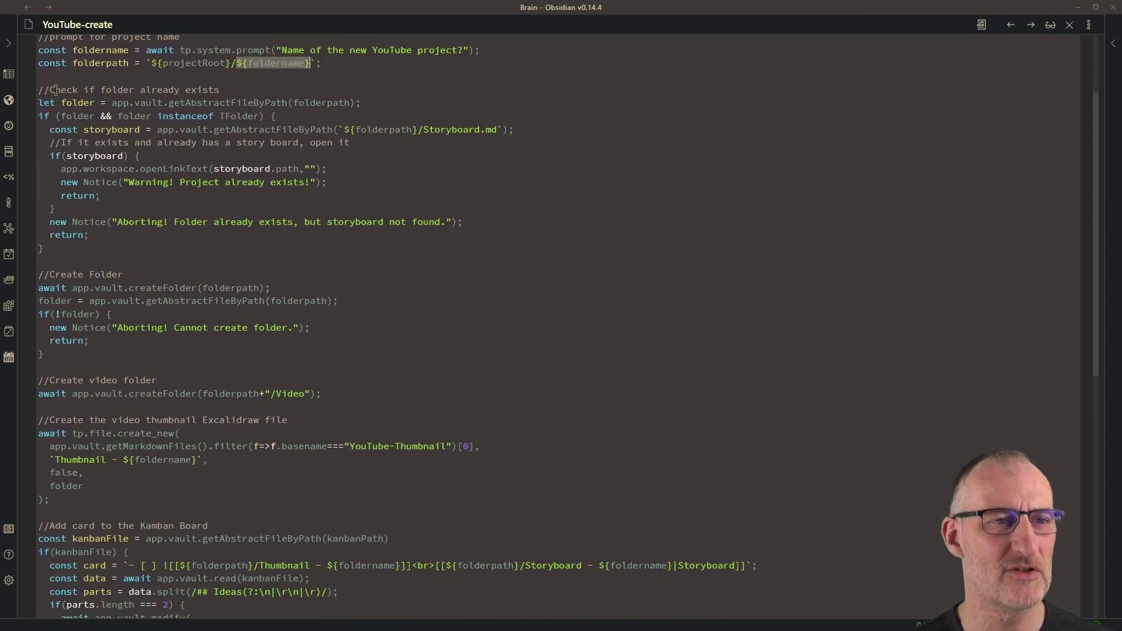
click(221, 90)
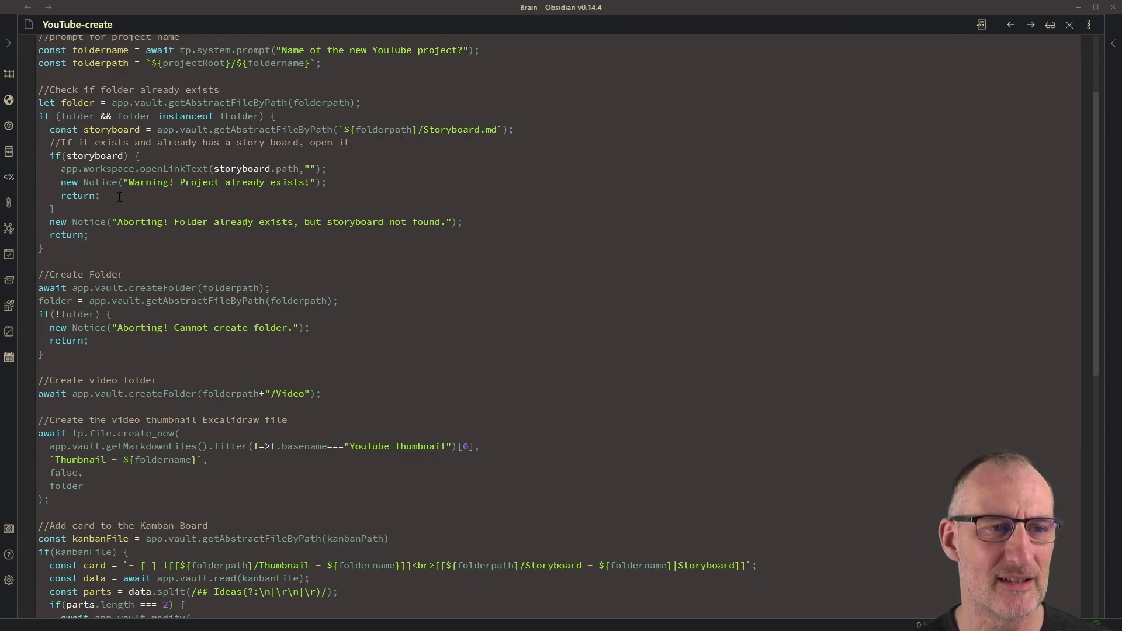
drag(119, 224, 438, 227)
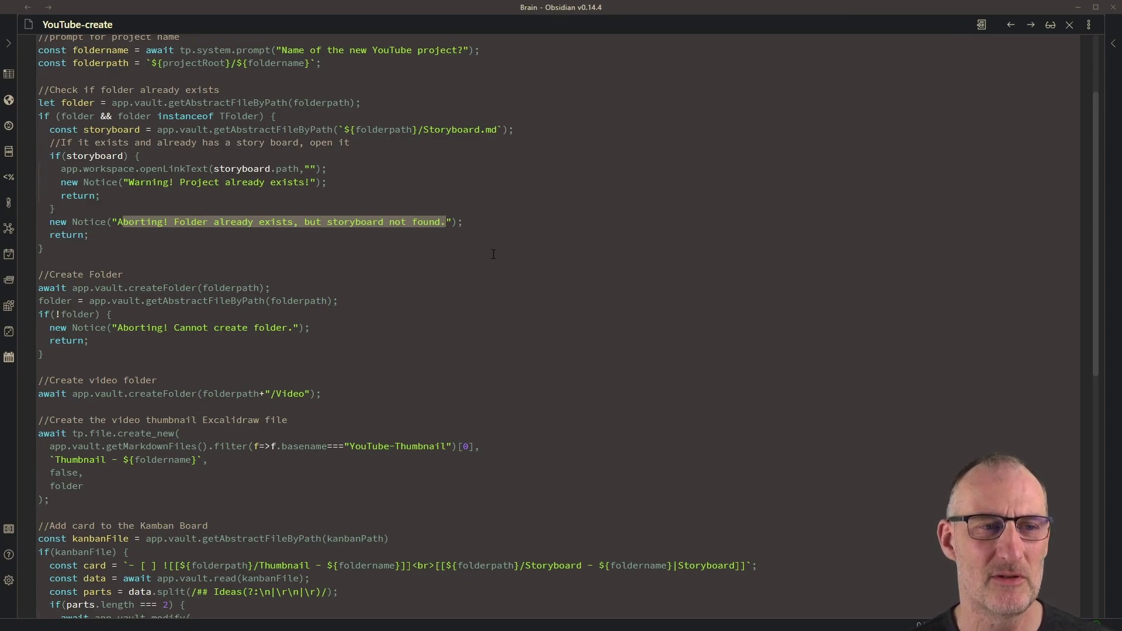
click(263, 90)
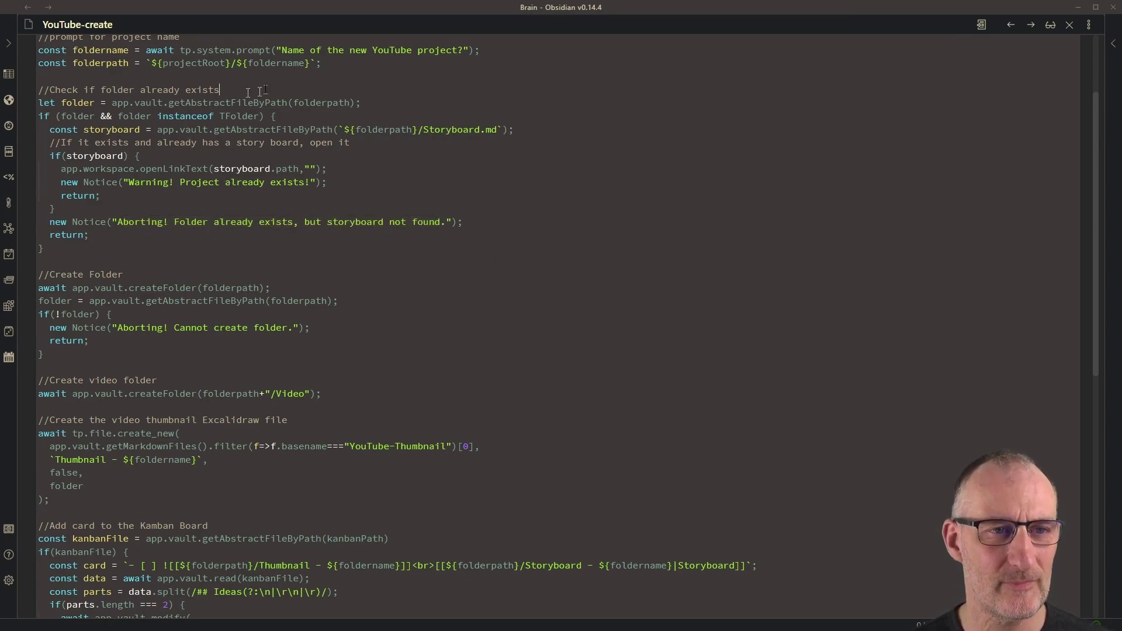
scroll(143, 191, down, 1)
scroll(142, 191, down, 1)
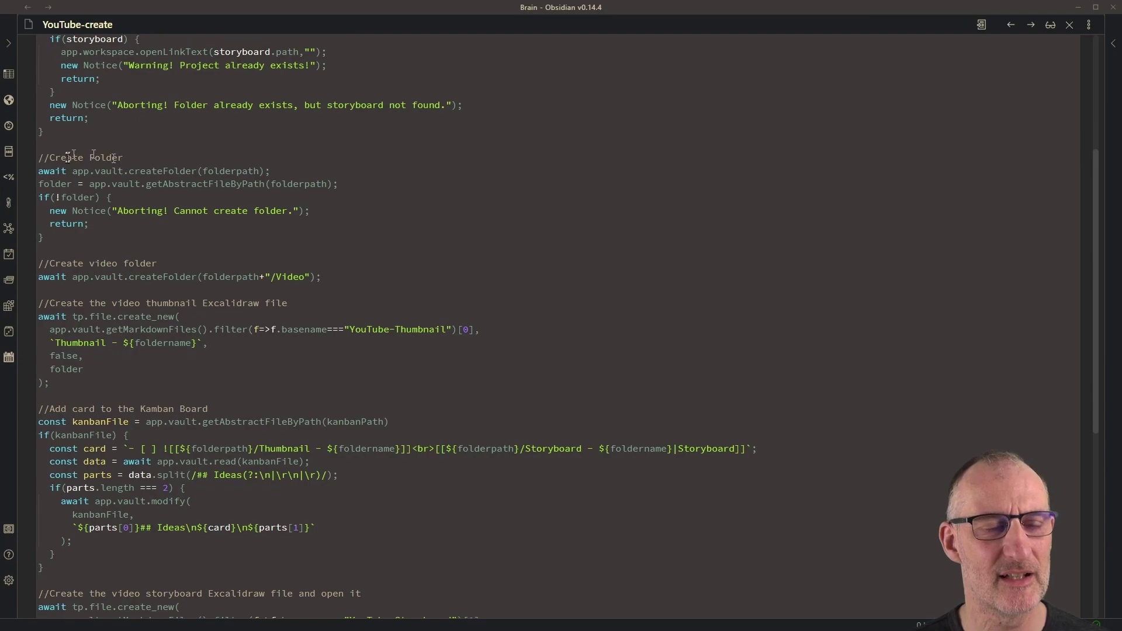
scroll(73, 166, down, 1)
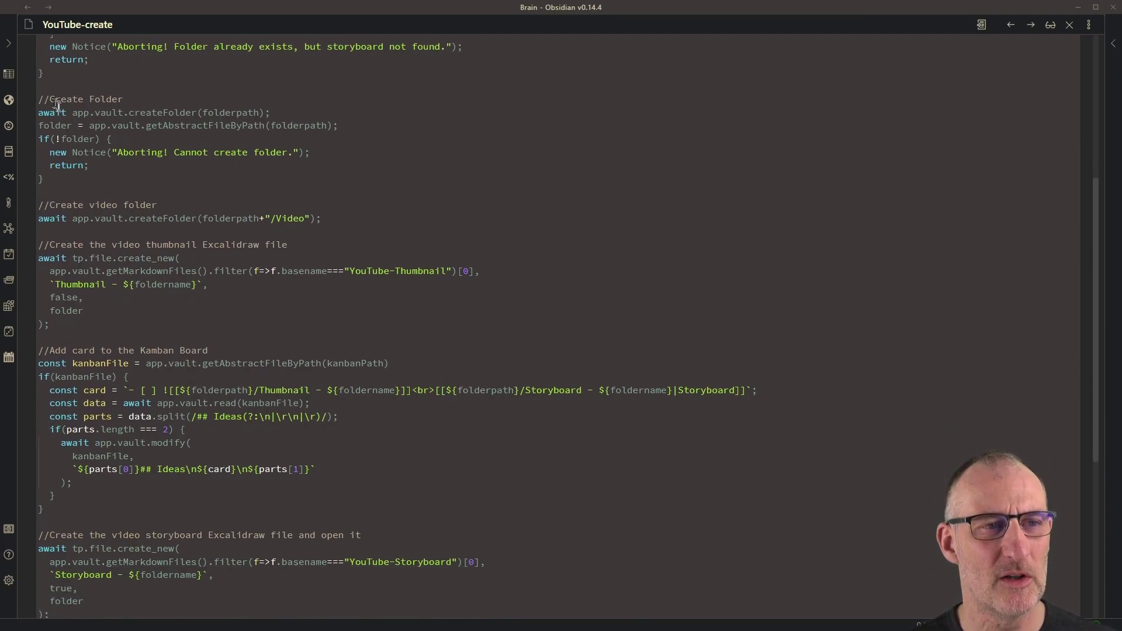
drag(51, 100, 122, 100)
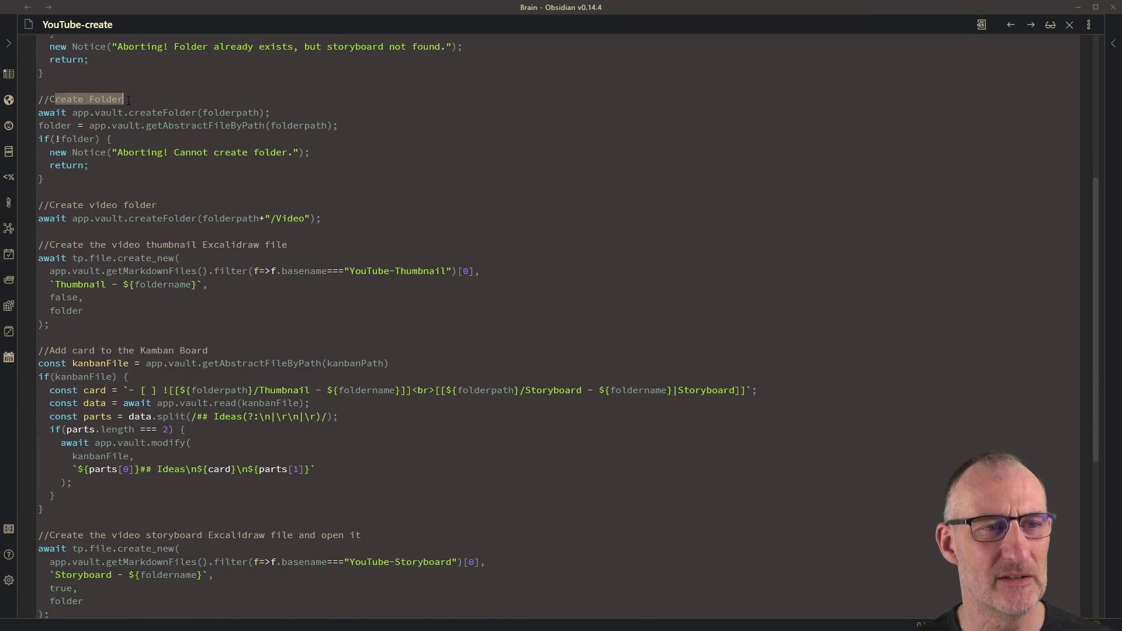
click(311, 125)
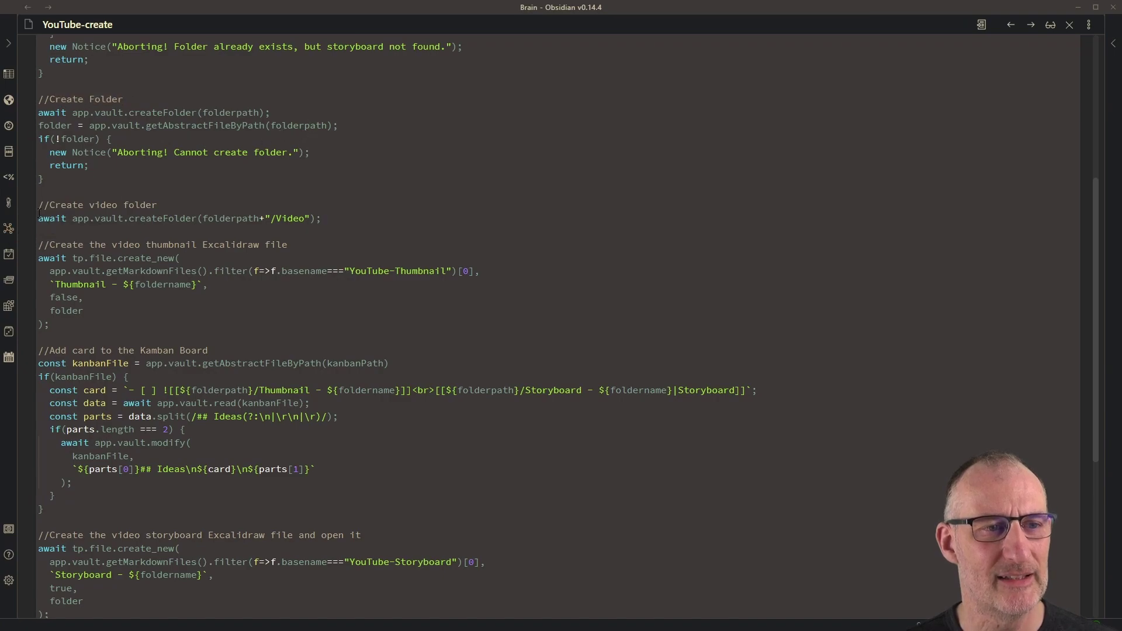
click(358, 218)
scroll(362, 243, down, 1)
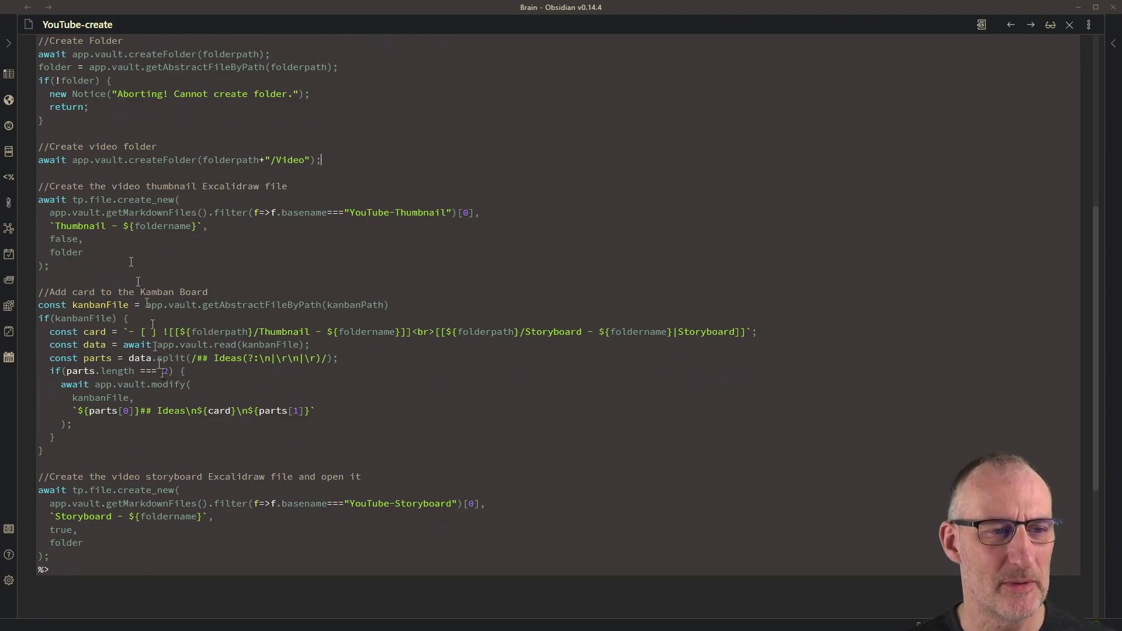
Highlight the YouTube-Thumbnail file creation code and the kanbanFile lookup via kanbanPath
drag(146, 186, 446, 212)
click(383, 210)
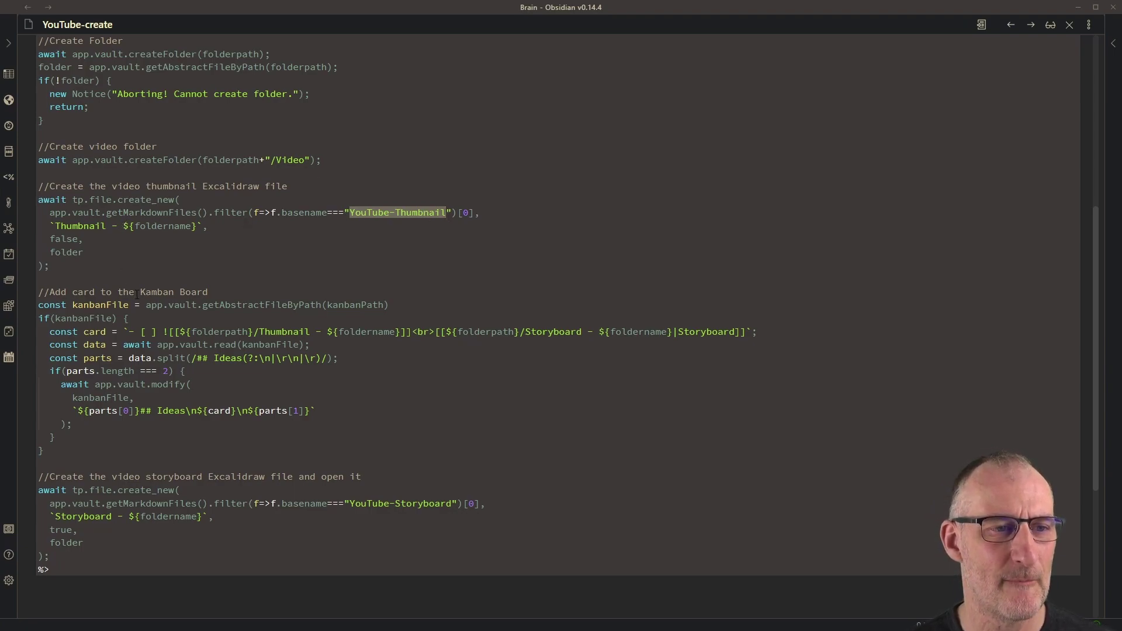
scroll(124, 234, down, 1)
click(70, 248)
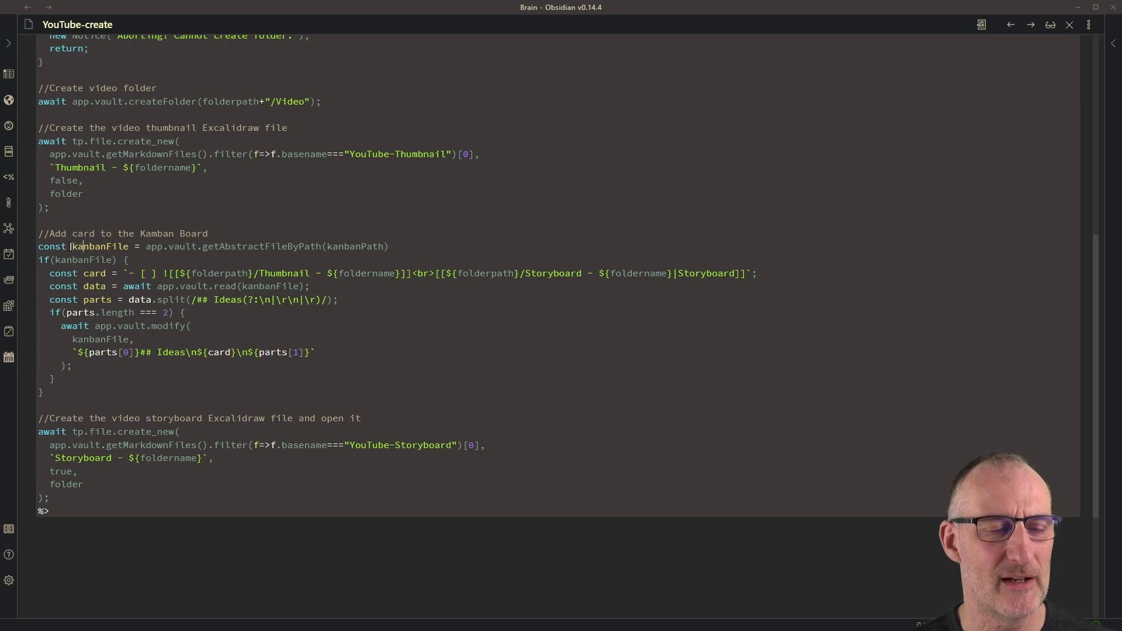
drag(70, 248, 128, 248)
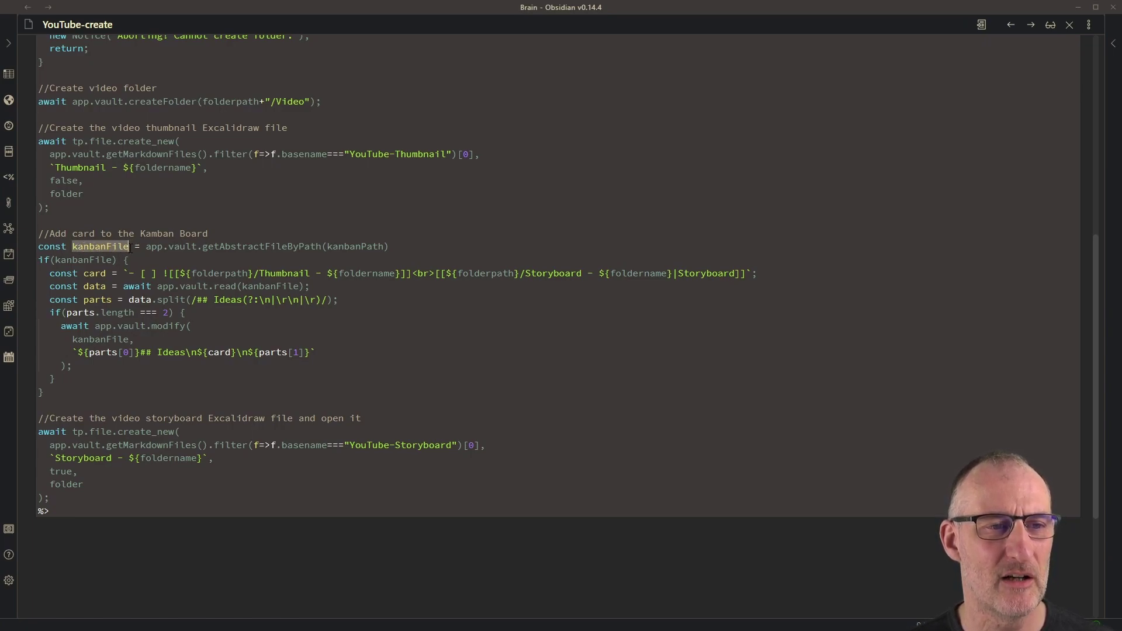
double_click(365, 248)
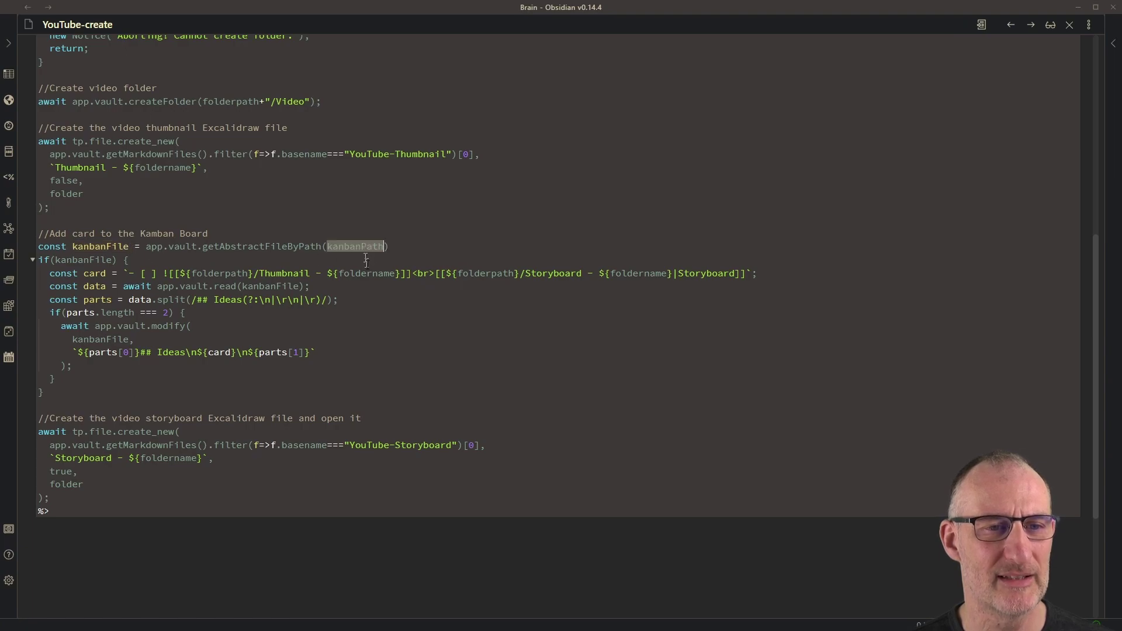
scroll(146, 117, up, 6)
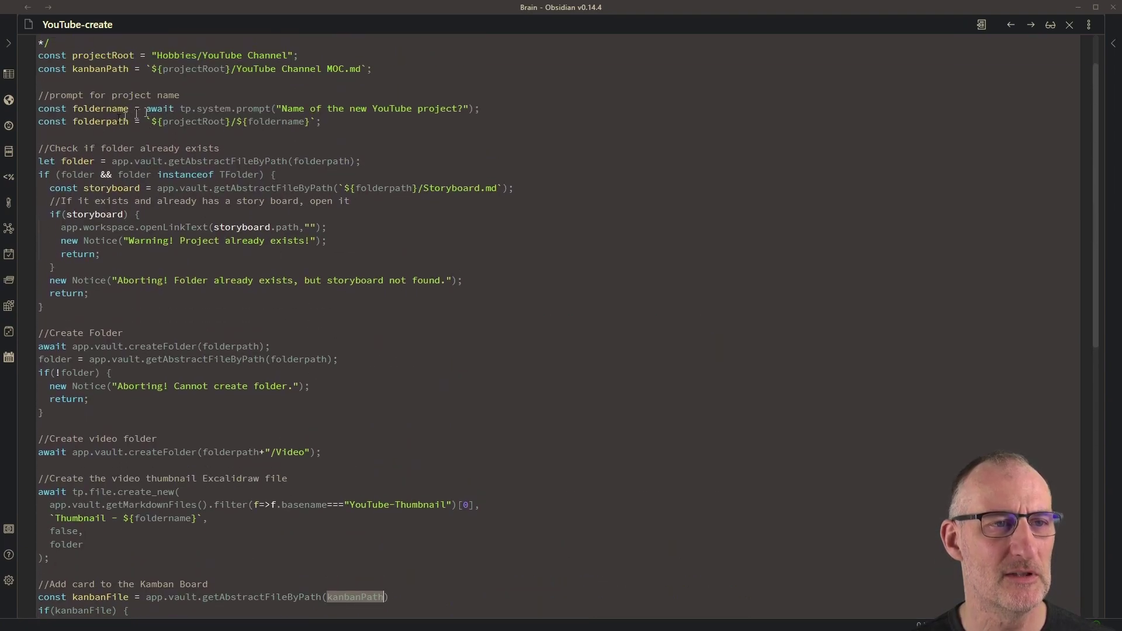
double_click(90, 70)
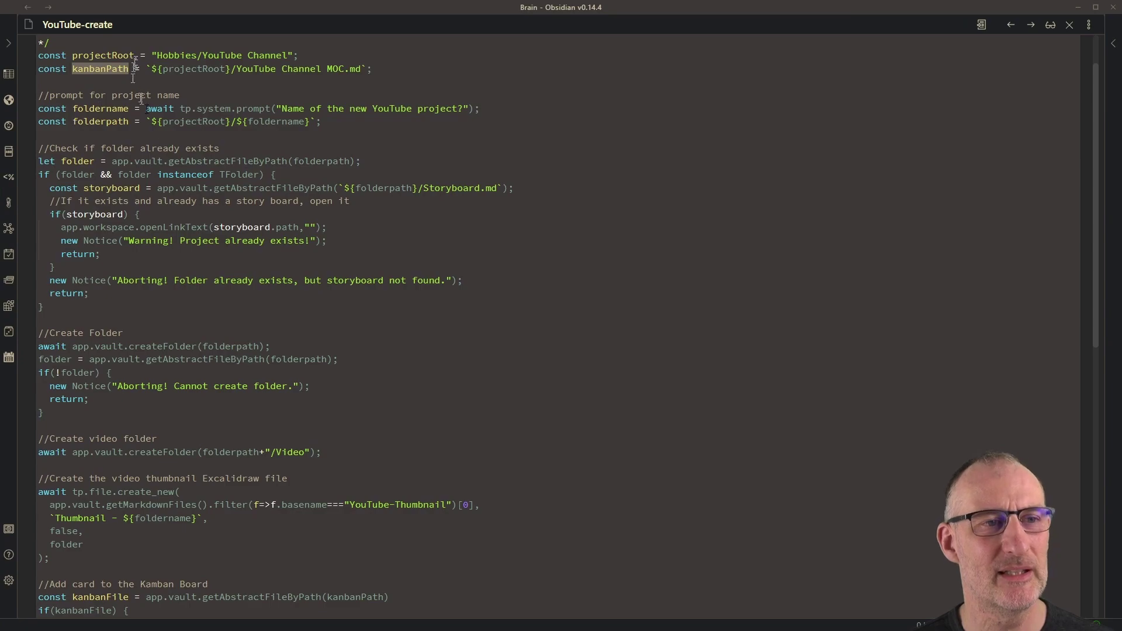
scroll(185, 163, down, 3)
scroll(185, 163, down, 3)
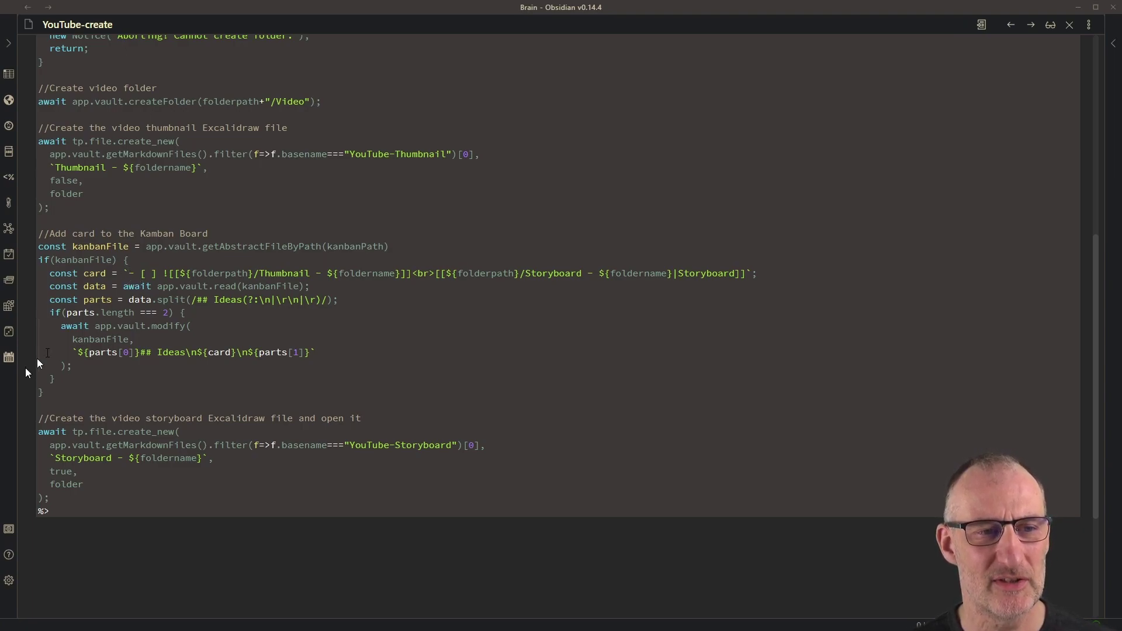
Highlight the card's - [ ] checkbox, thumbnail embed and Storyboard link alias
drag(130, 273, 164, 274)
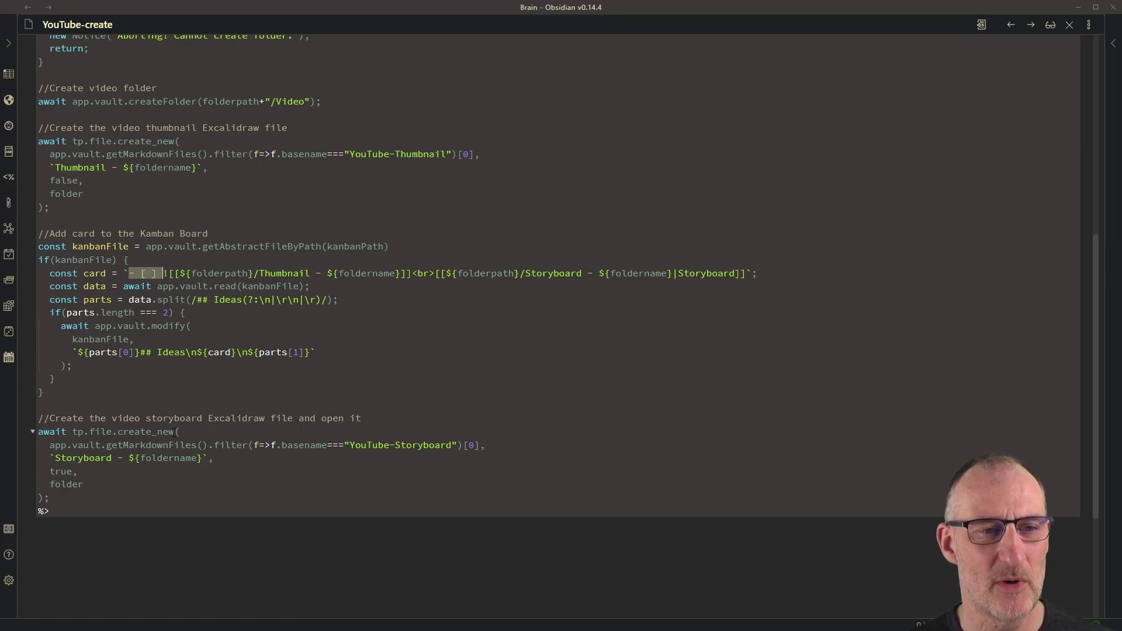
click(167, 273)
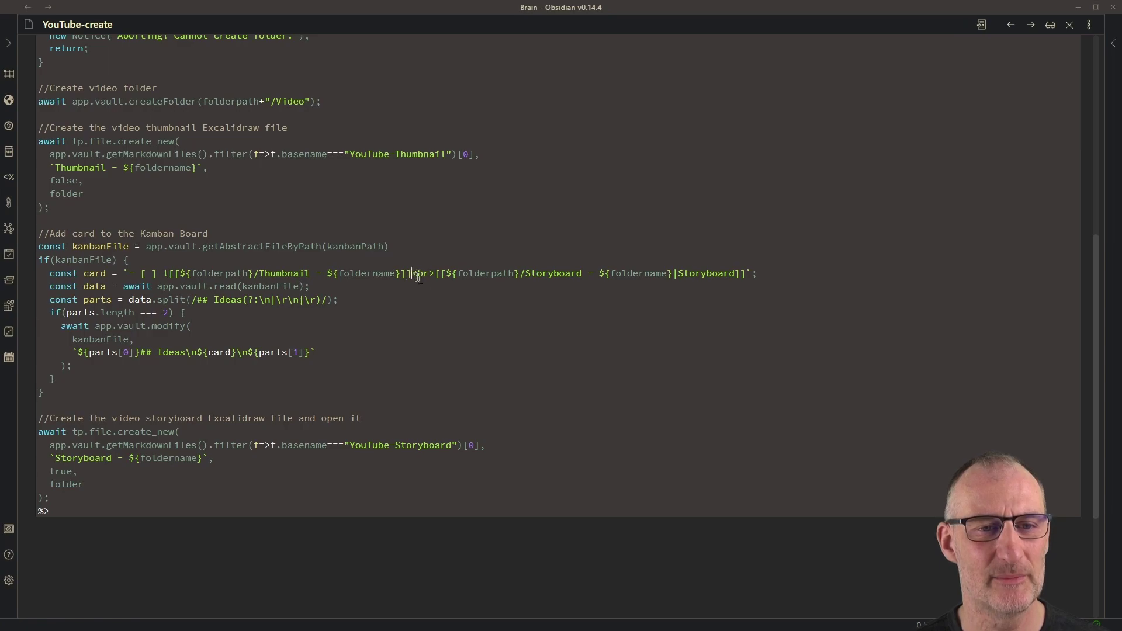
click(437, 273)
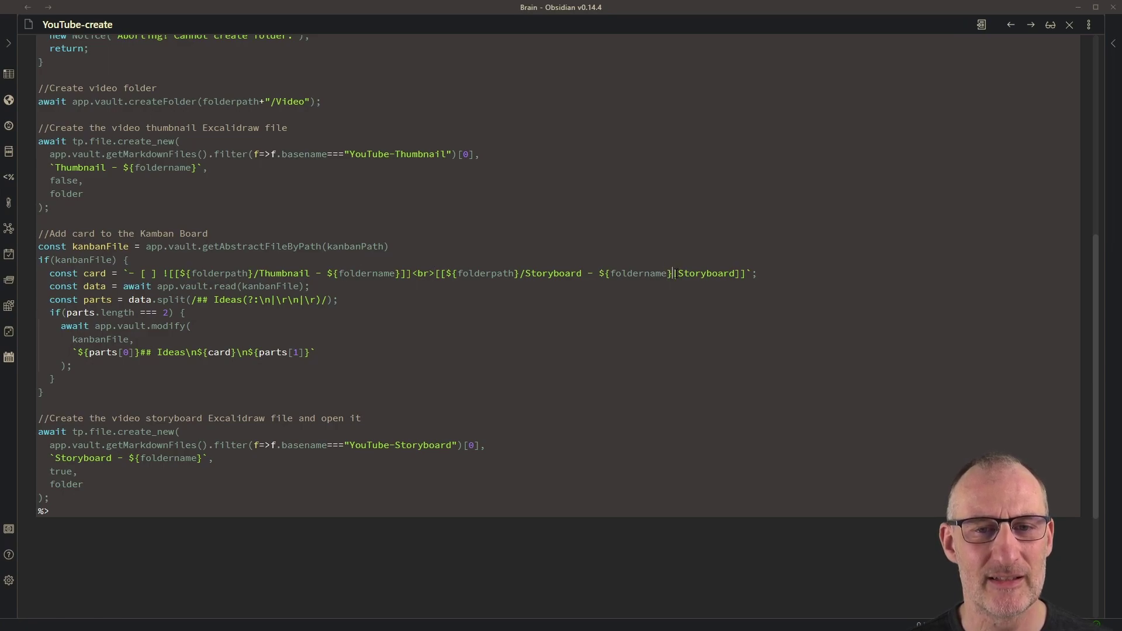
drag(674, 273, 743, 274)
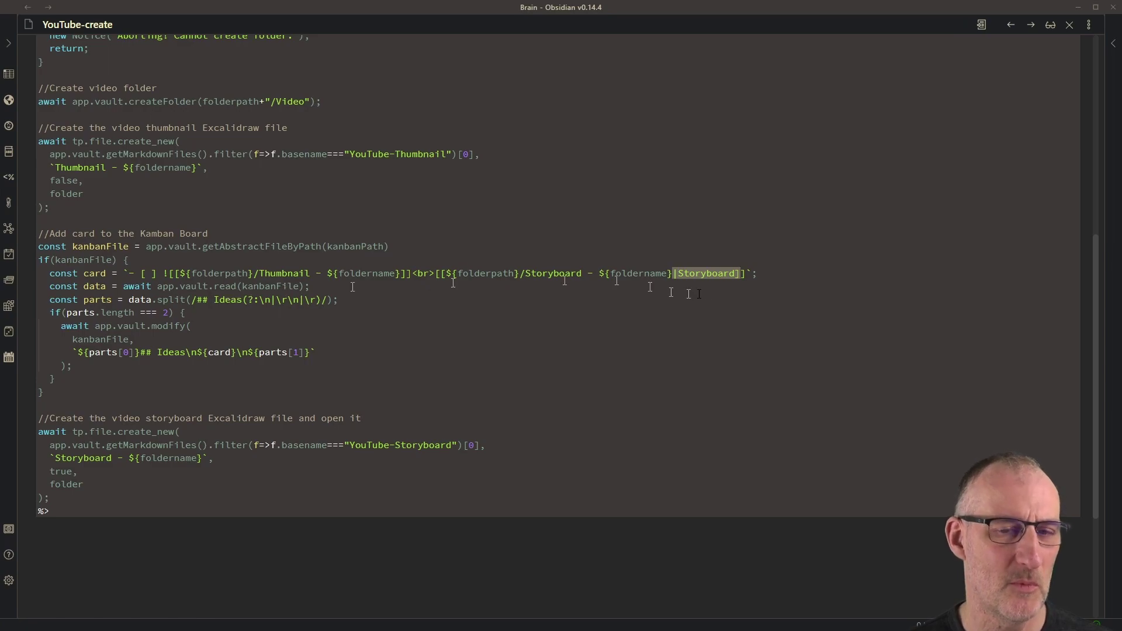
click(756, 274)
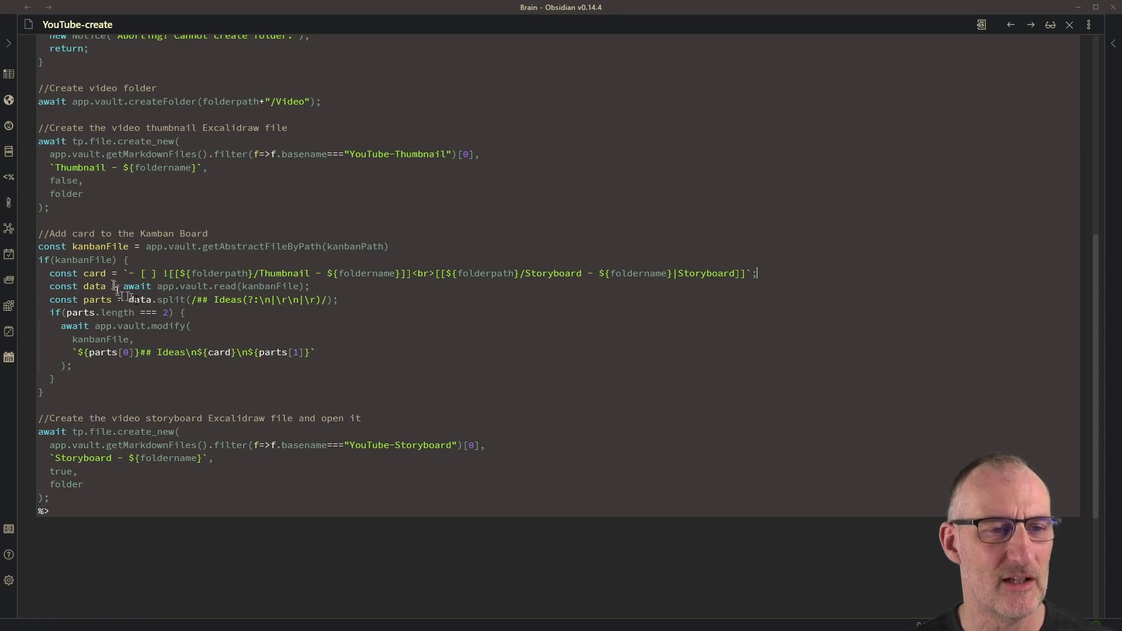
Highlight the board split at Ideas and the modify call inserting the card after parts[0]
triple_click(228, 300)
double_click(222, 299)
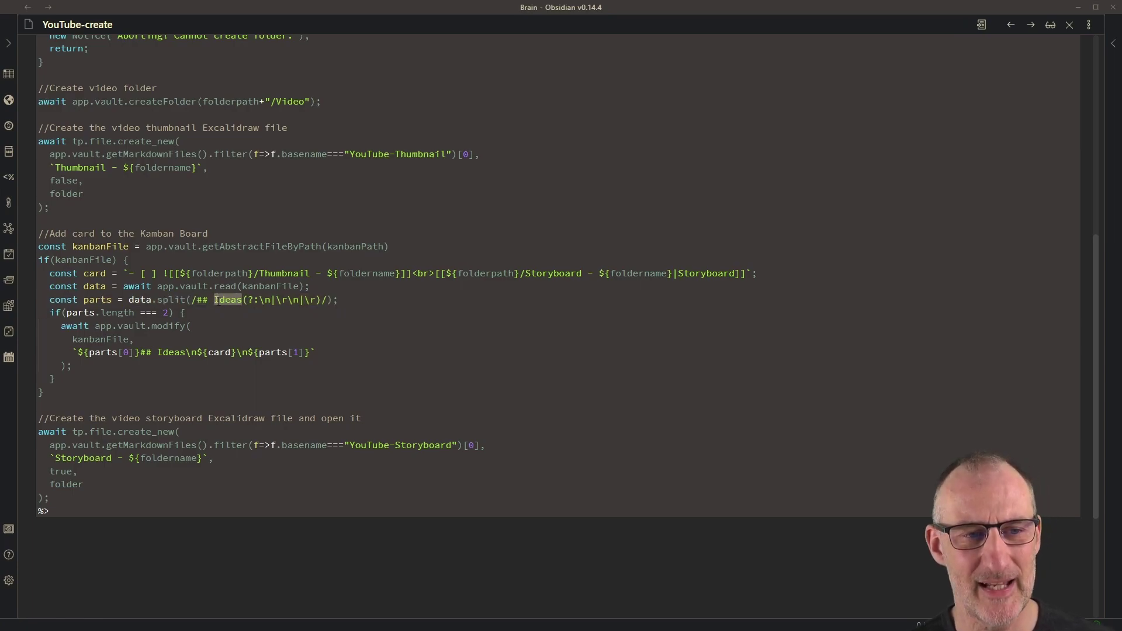
click(333, 300)
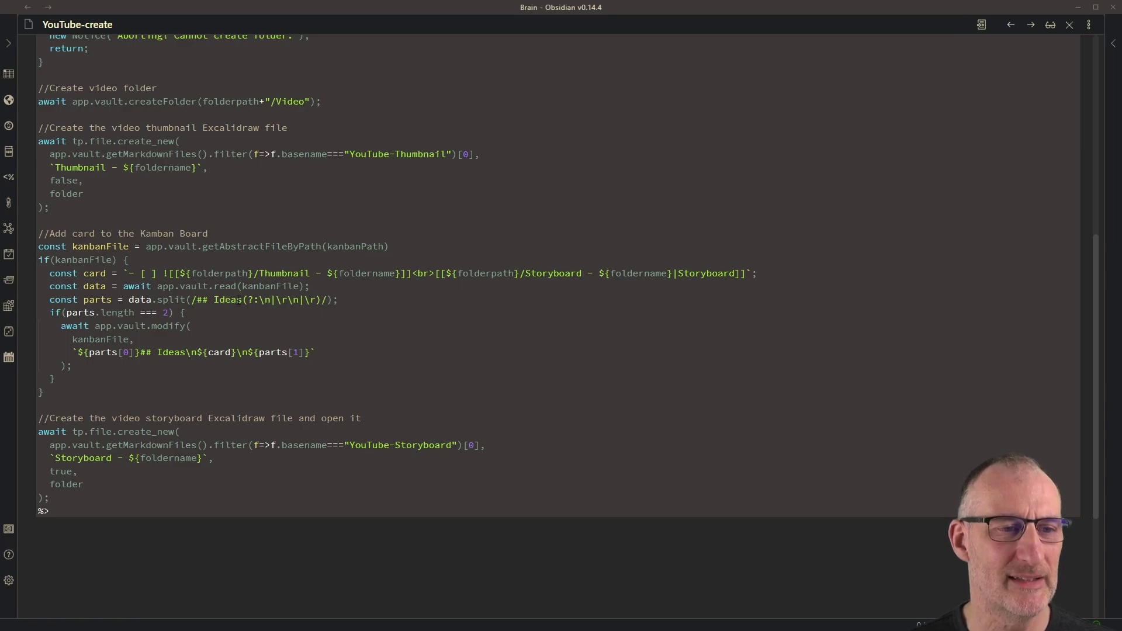
double_click(167, 325)
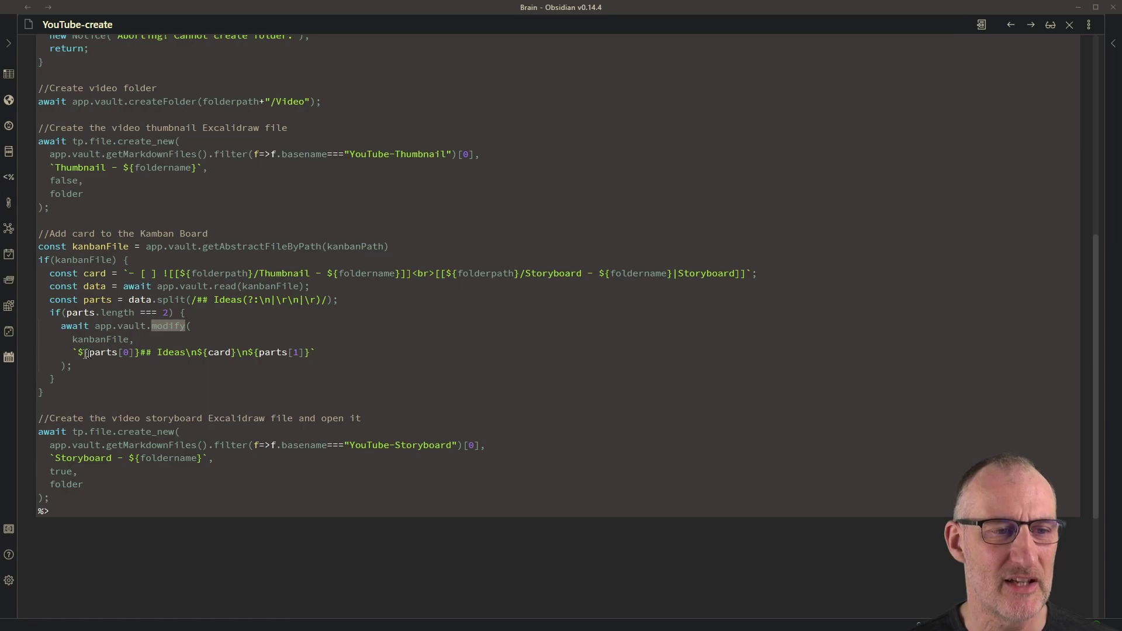
drag(89, 353, 139, 353)
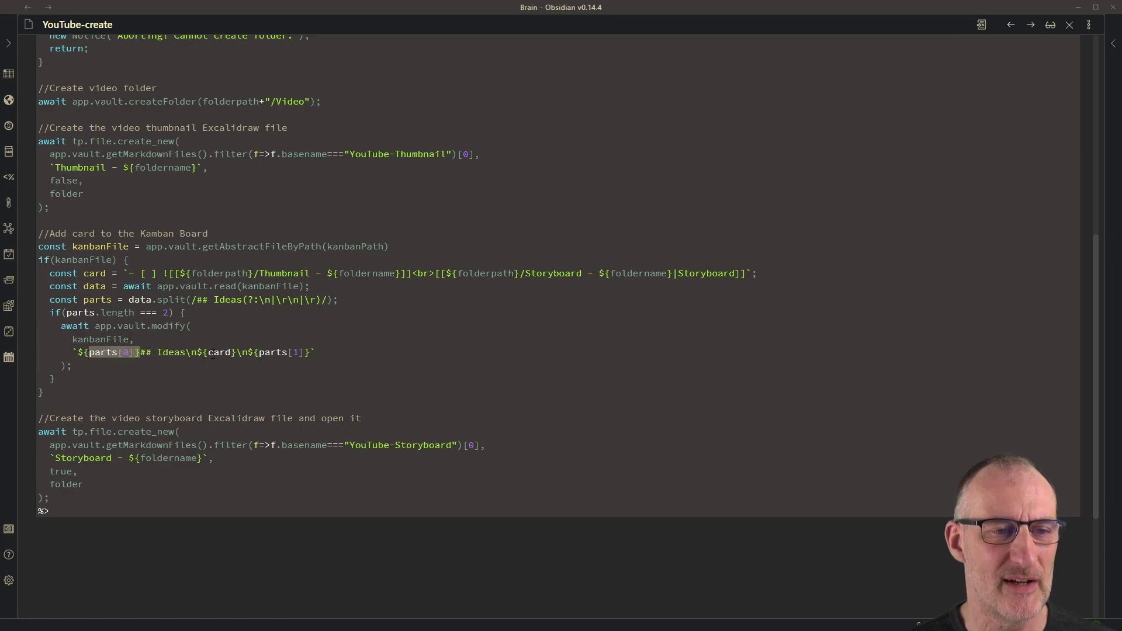
drag(208, 352, 232, 353)
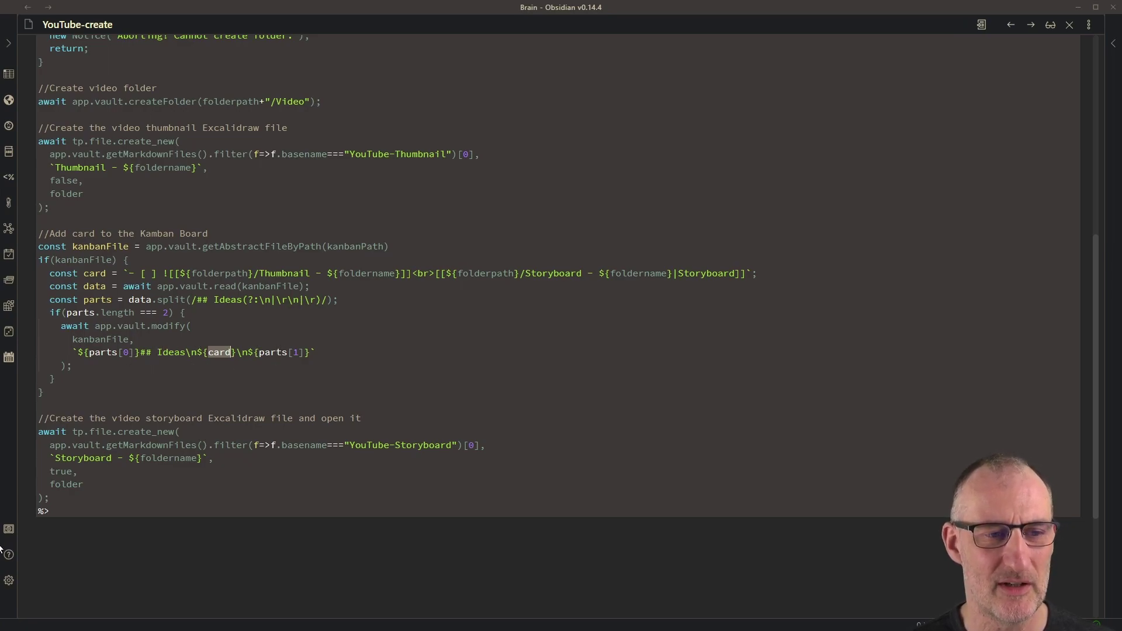
Highlight the YouTube-Storyboard and YouTube-Thumbnail template names, then show the starred notes
scroll(119, 446, down, 1)
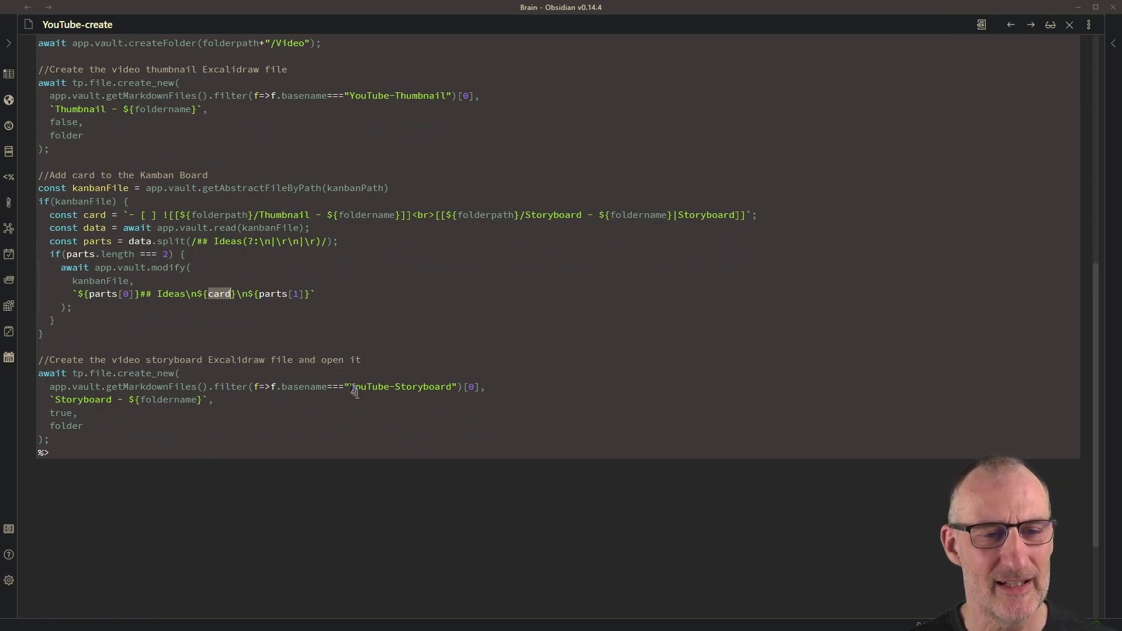
drag(349, 387, 449, 388)
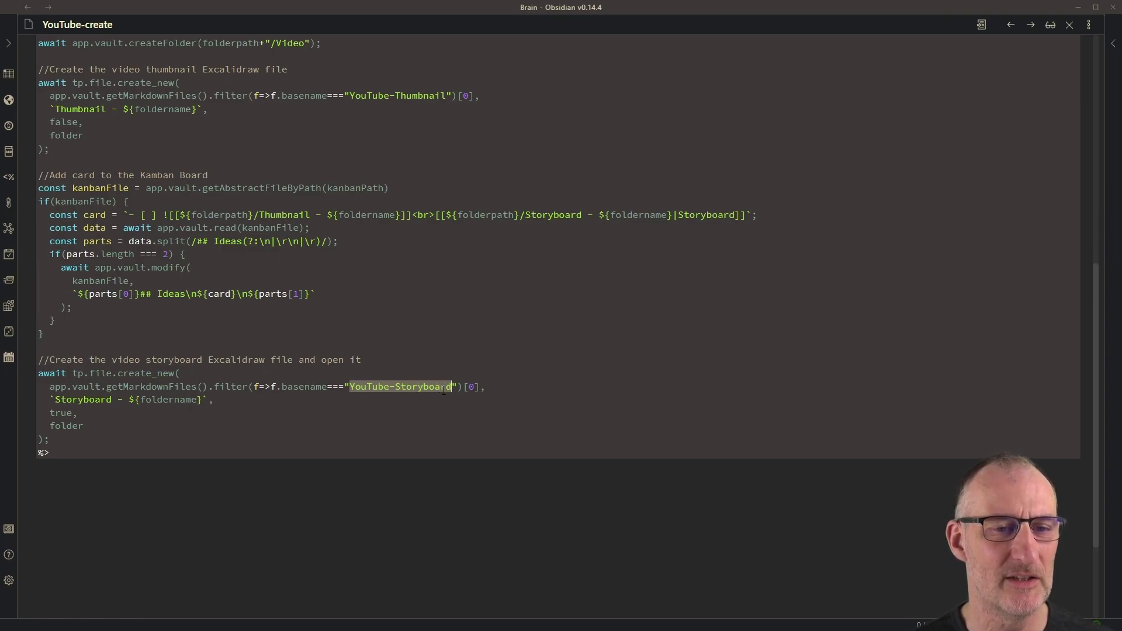
double_click(399, 96)
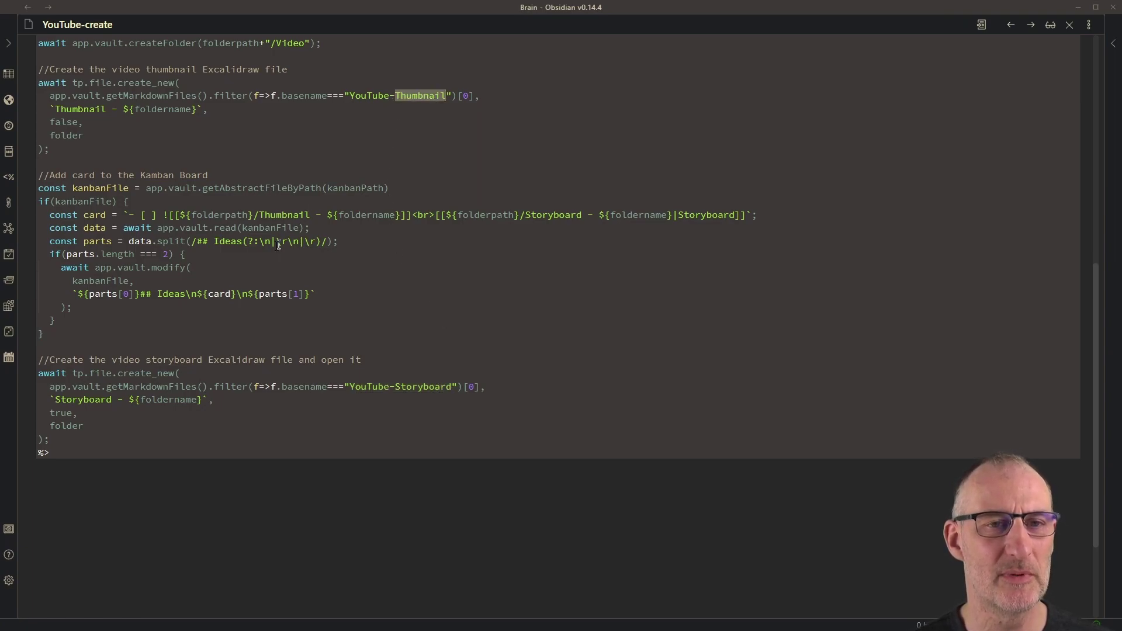
click(9, 45)
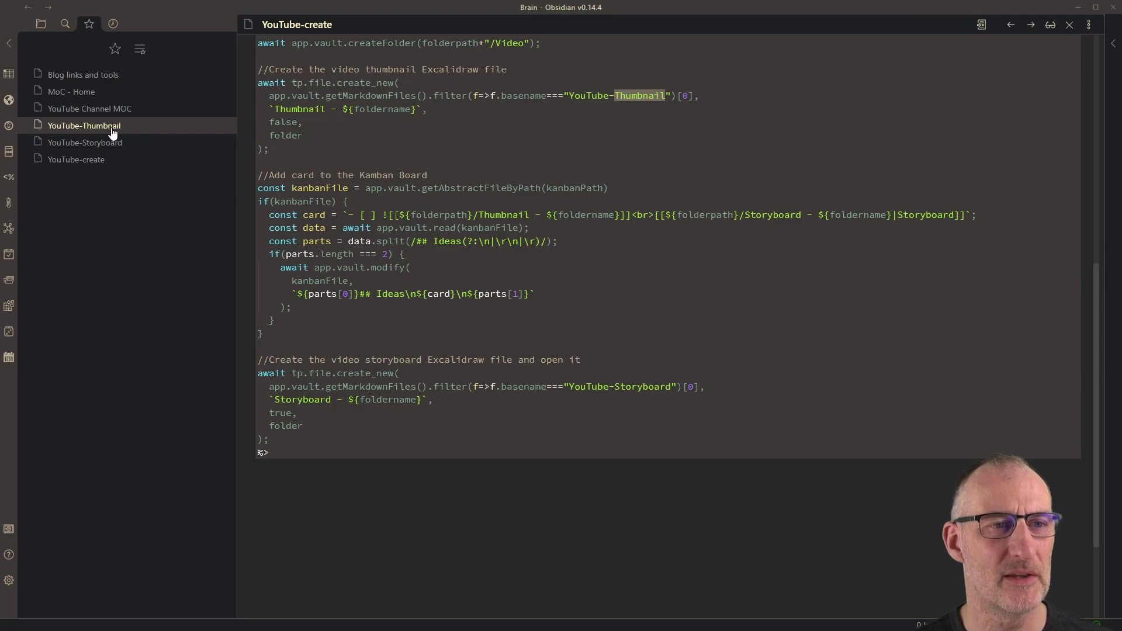
Open the YouTube-Thumbnail template, check its frame size with Set Dimensions, then show the file tree
click(113, 134)
click(11, 46)
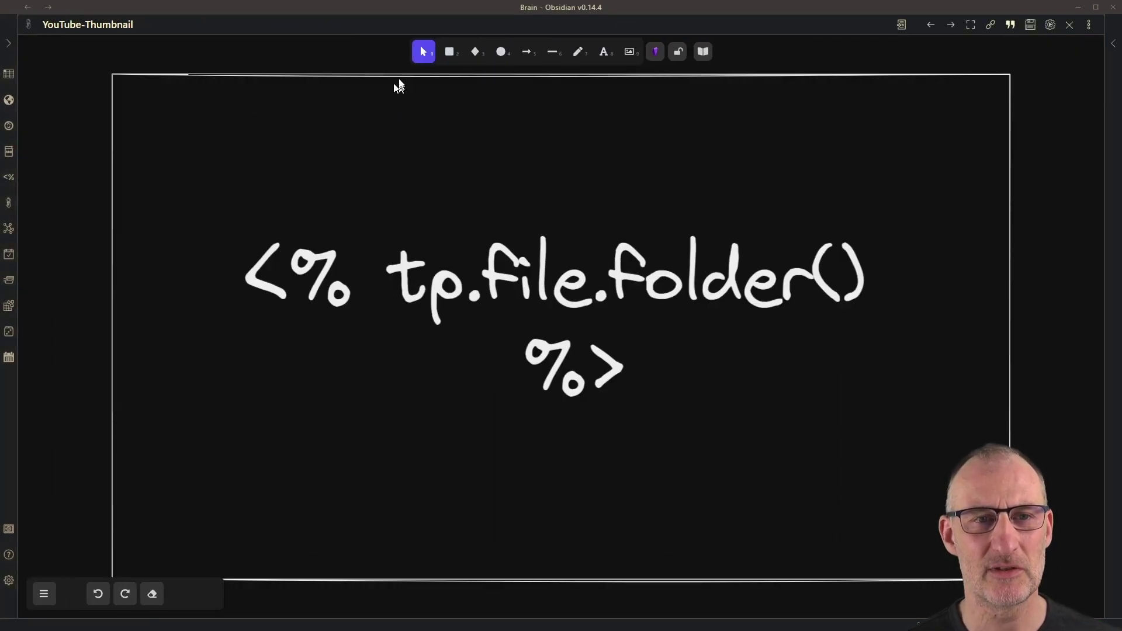
click(396, 75)
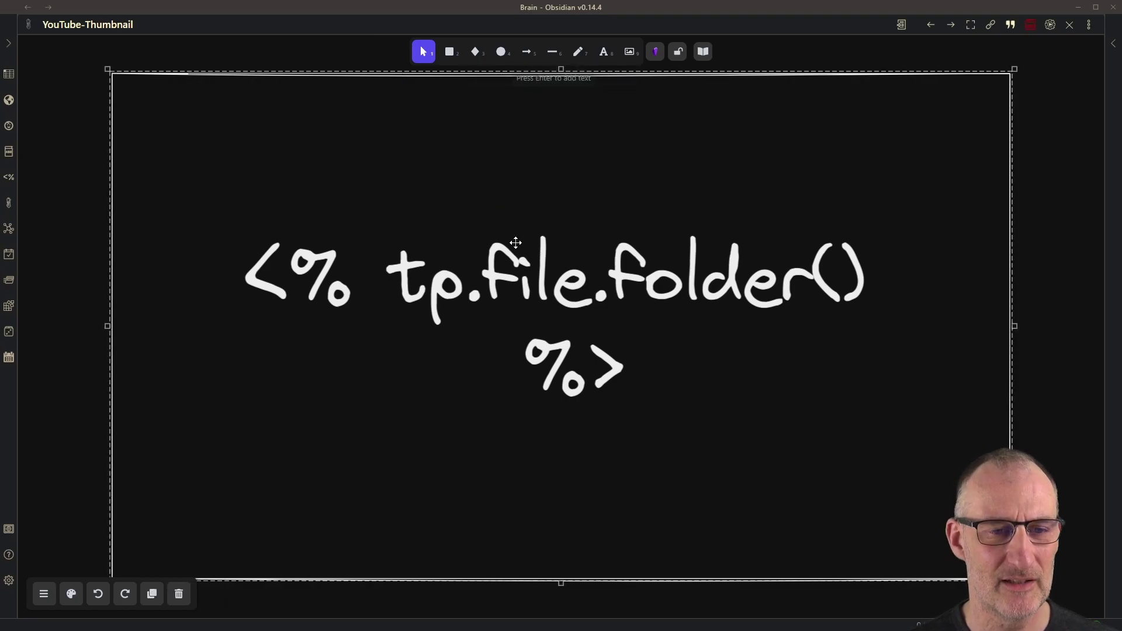
key(ctrl+p)
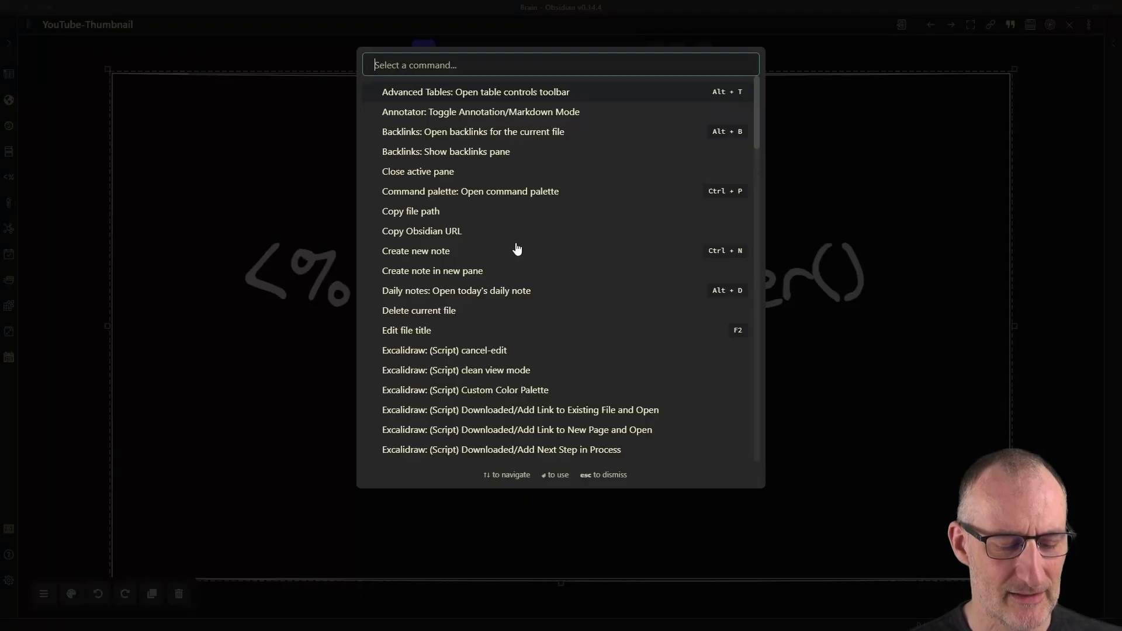
text(dim)
key(Return)
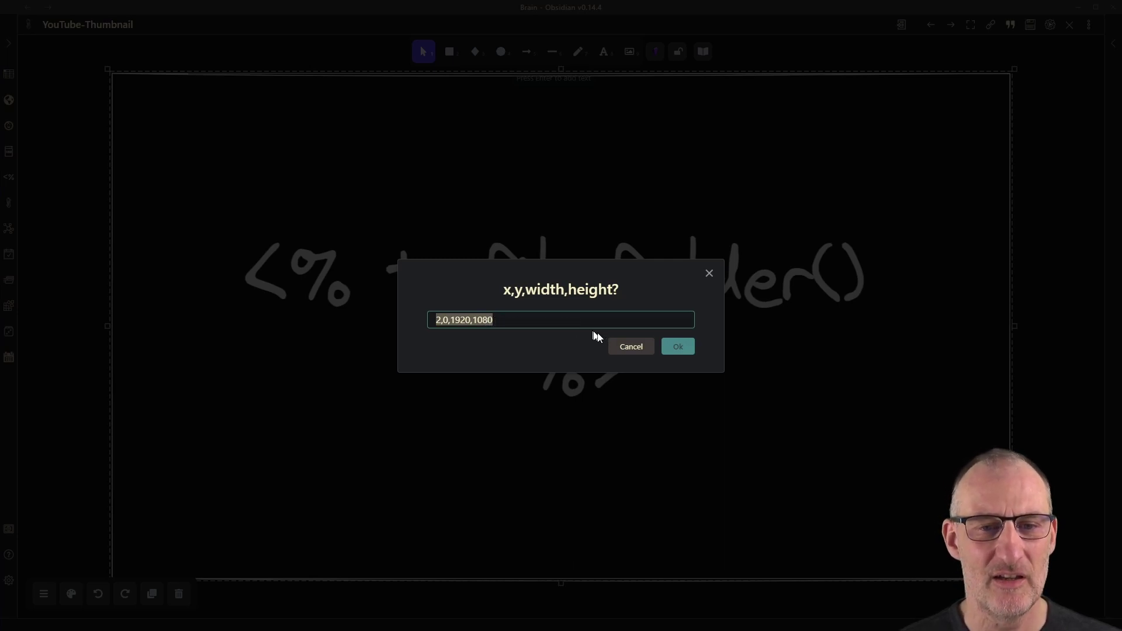
click(631, 347)
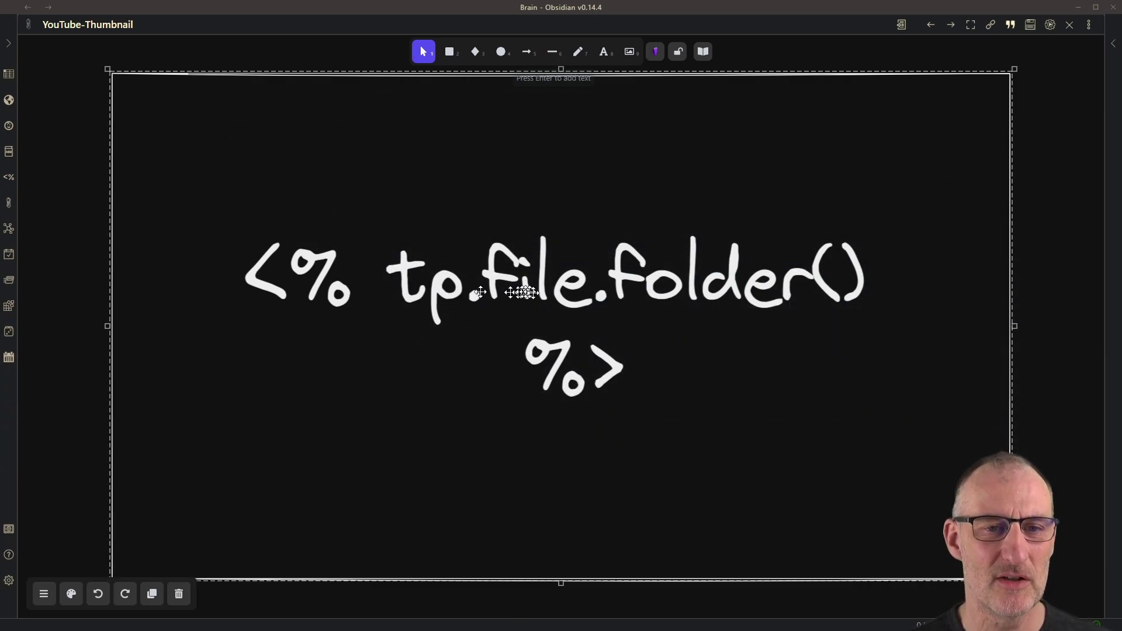
click(9, 43)
click(40, 23)
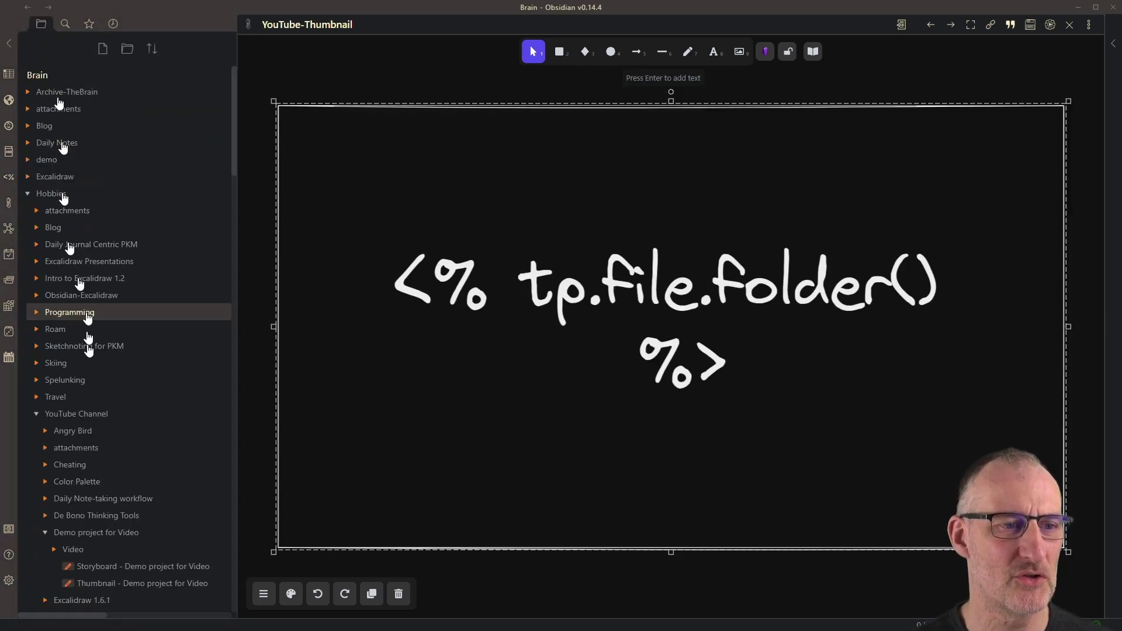
View the template as Markdown, highlight tp.file.folder(), then open Thumbnail - Demo project for Video
scroll(88, 409, down, 2)
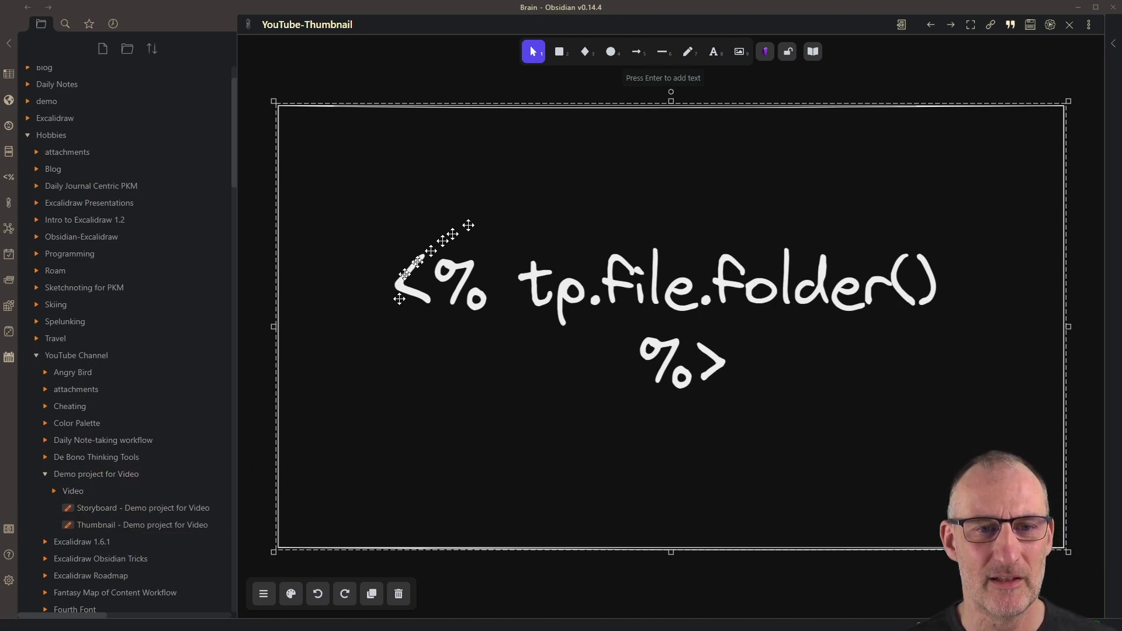
click(1089, 25)
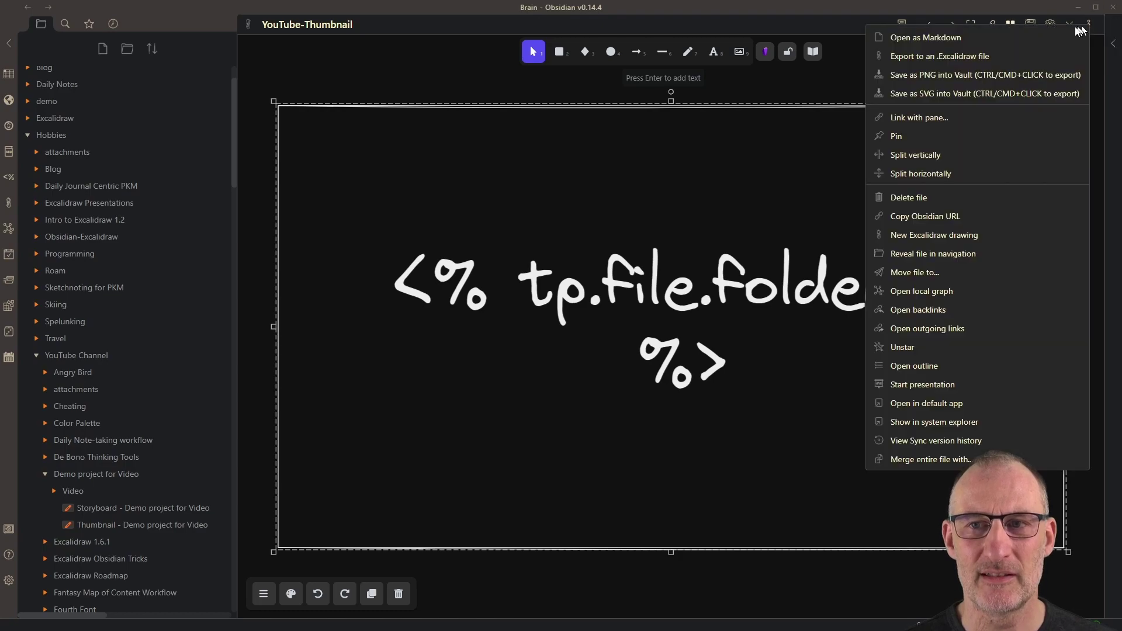
click(934, 39)
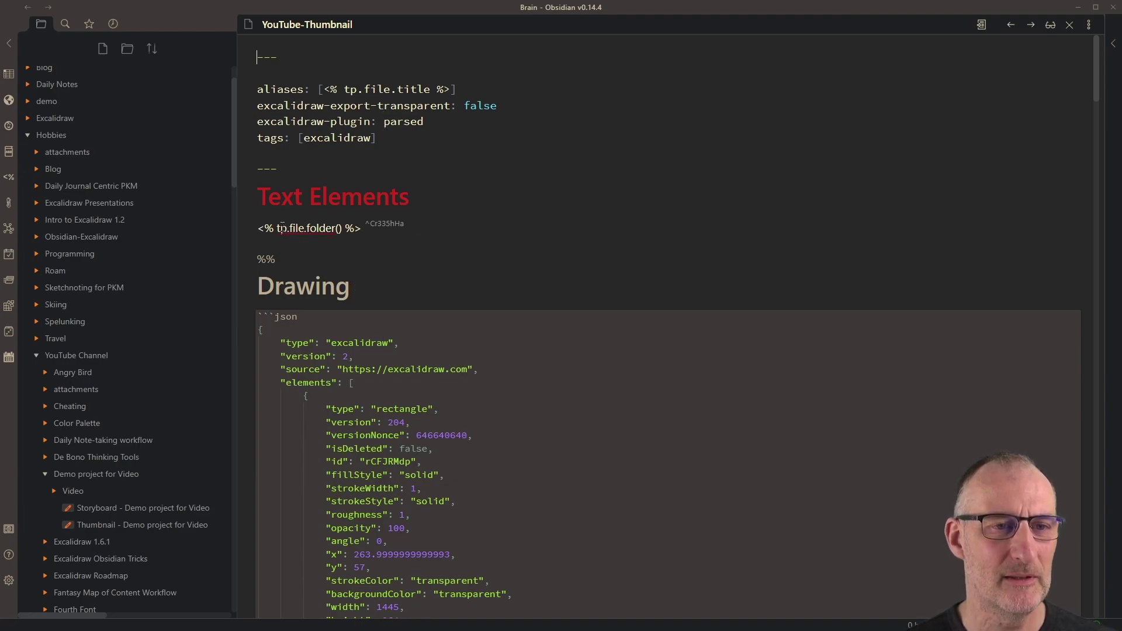
drag(279, 228, 343, 229)
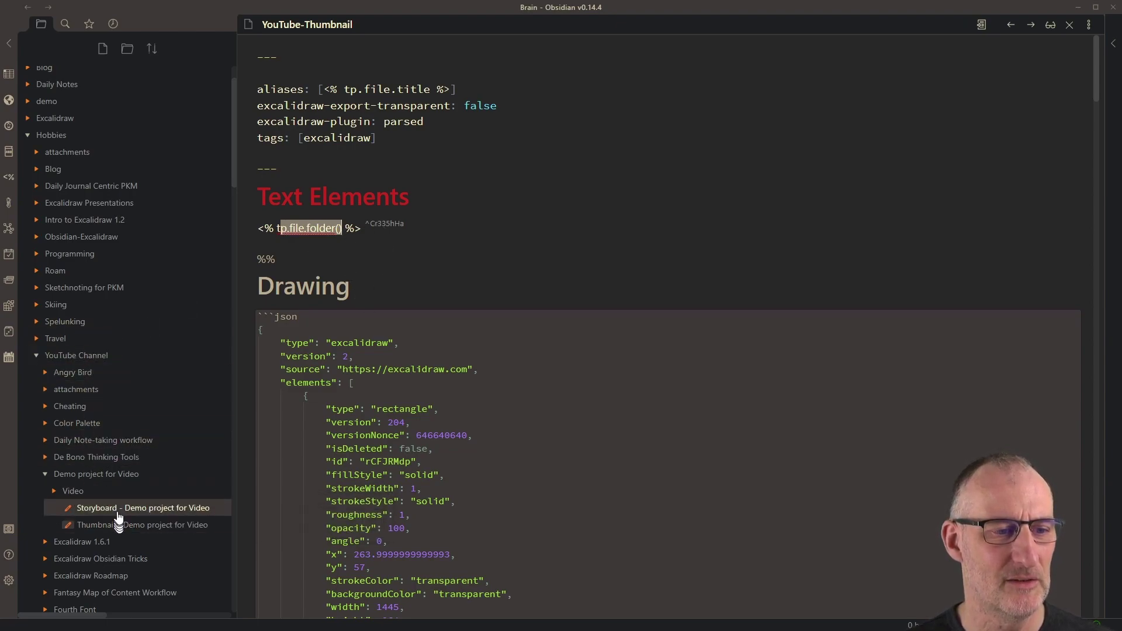
click(128, 526)
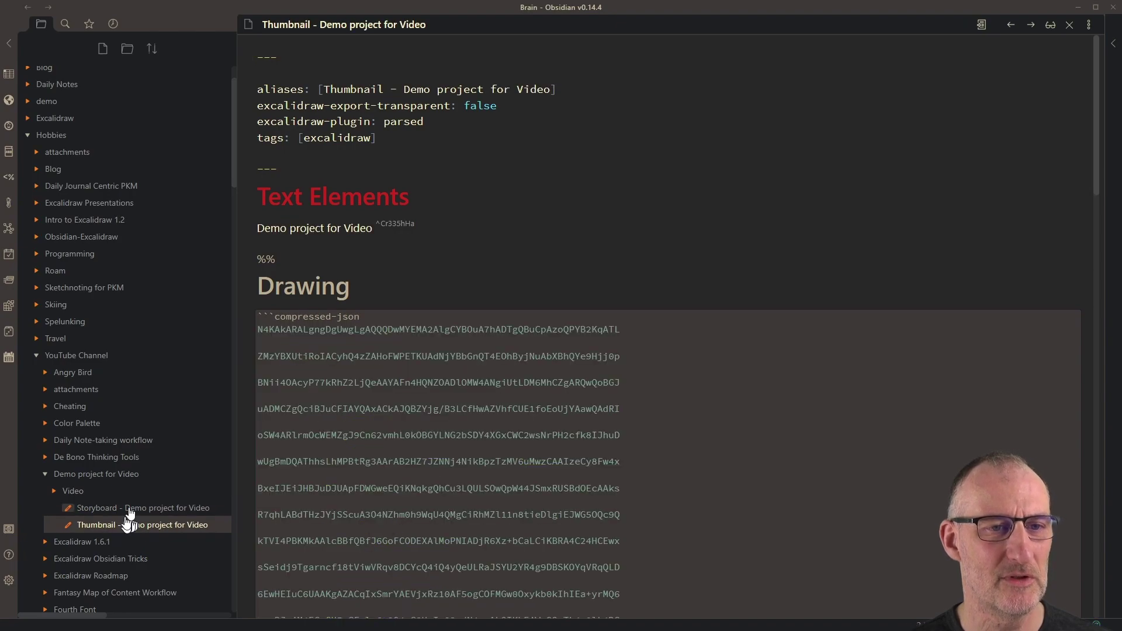
Show the thumbnail note as an Excalidraw drawing, then open the starred YouTube-Storyboard template
click(1088, 24)
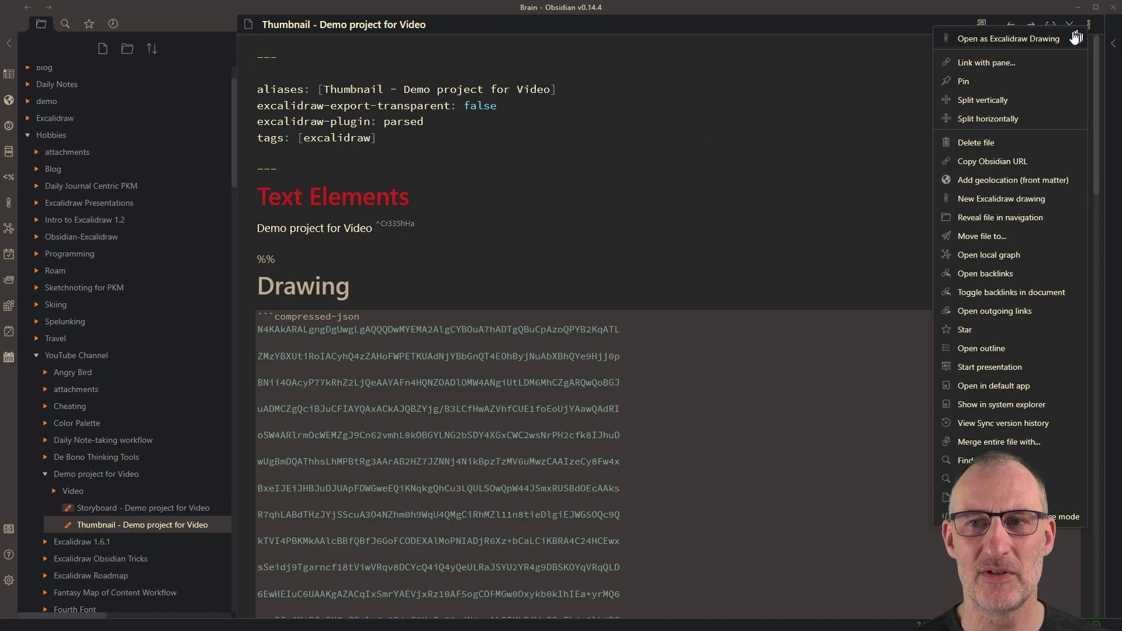
click(1076, 37)
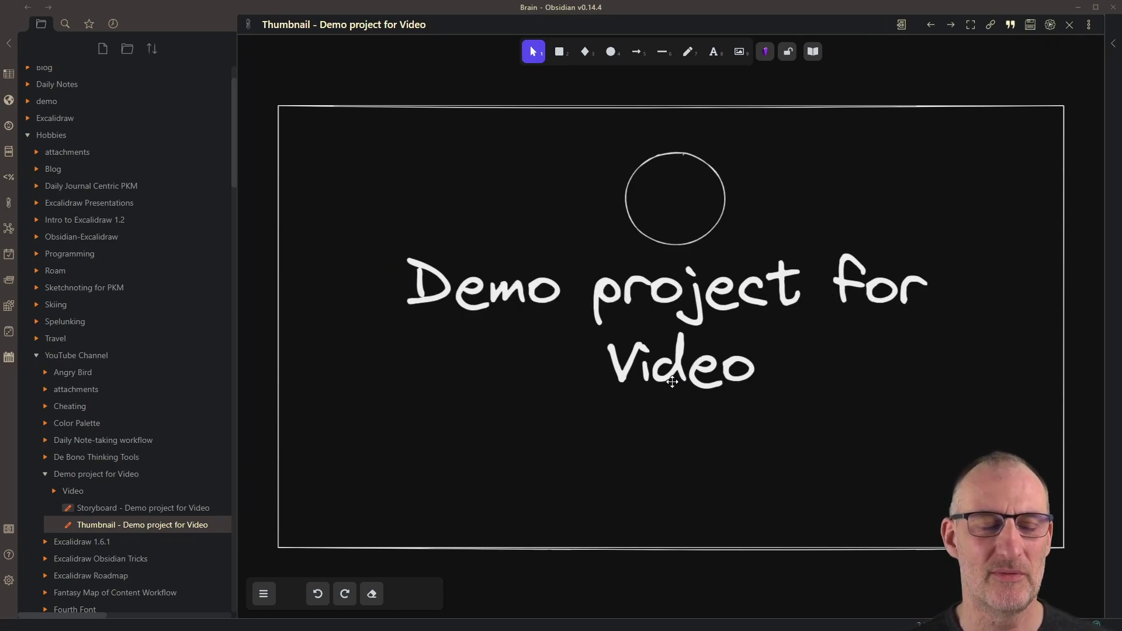
click(89, 25)
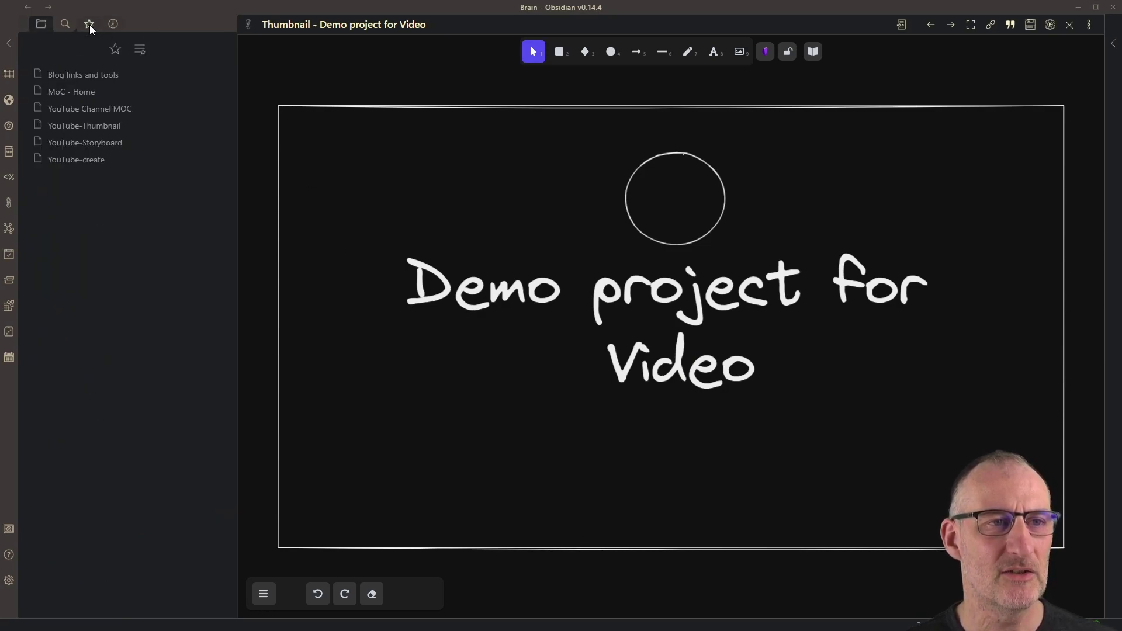
click(98, 149)
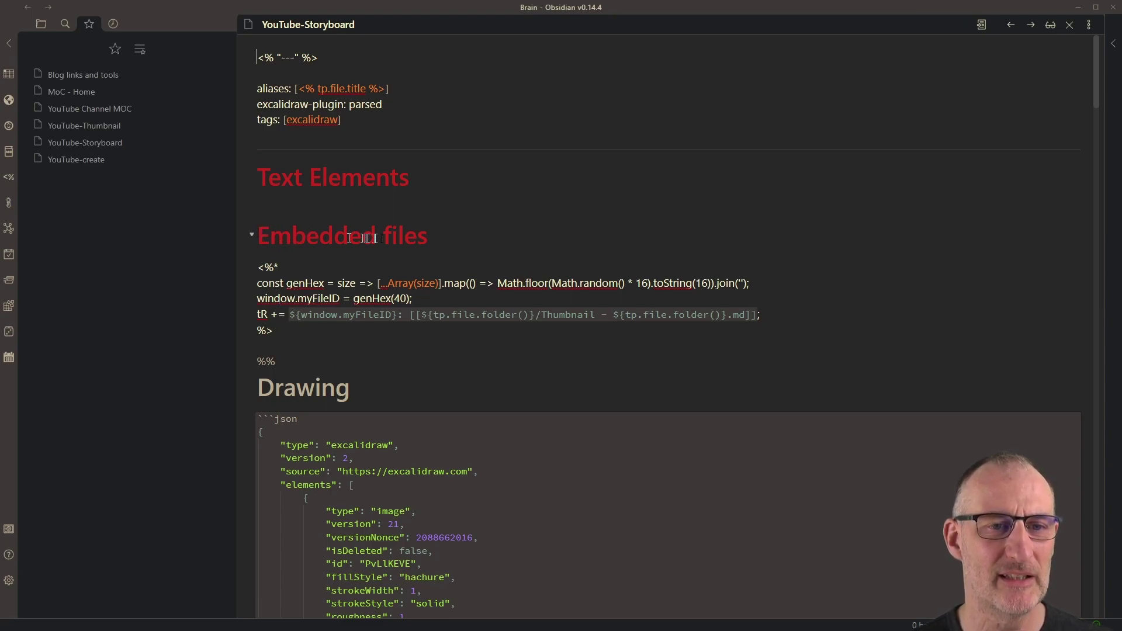
mouse_move(274, 332)
mouse_down()
mouse_move(242, 272)
mouse_move(289, 338)
mouse_move(277, 336)
mouse_up()
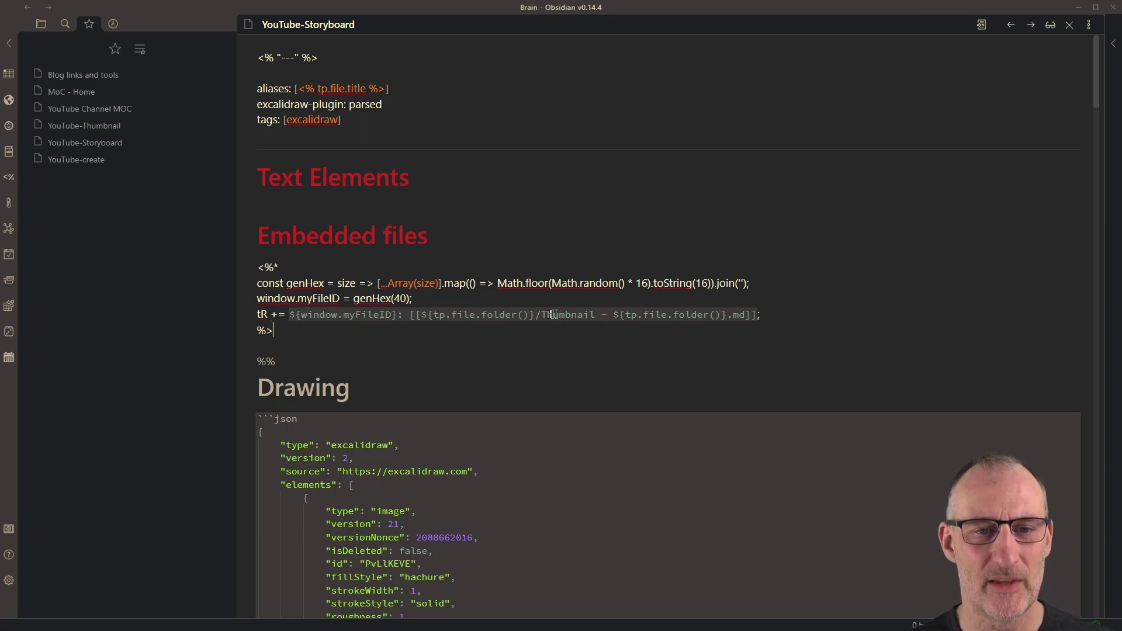
drag(543, 316, 753, 315)
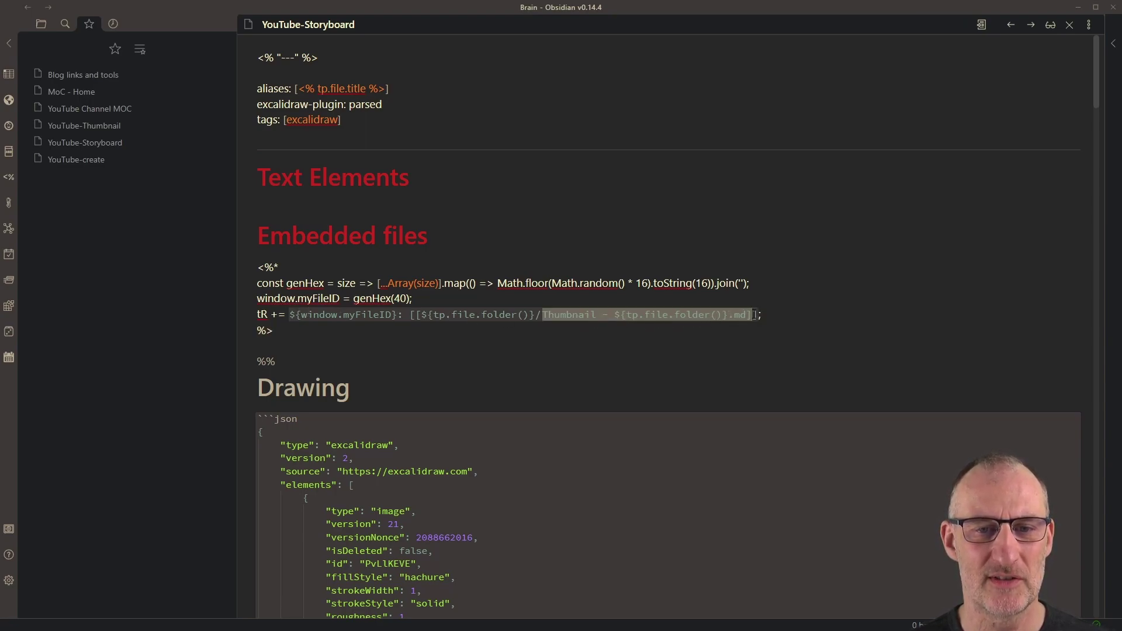
click(734, 333)
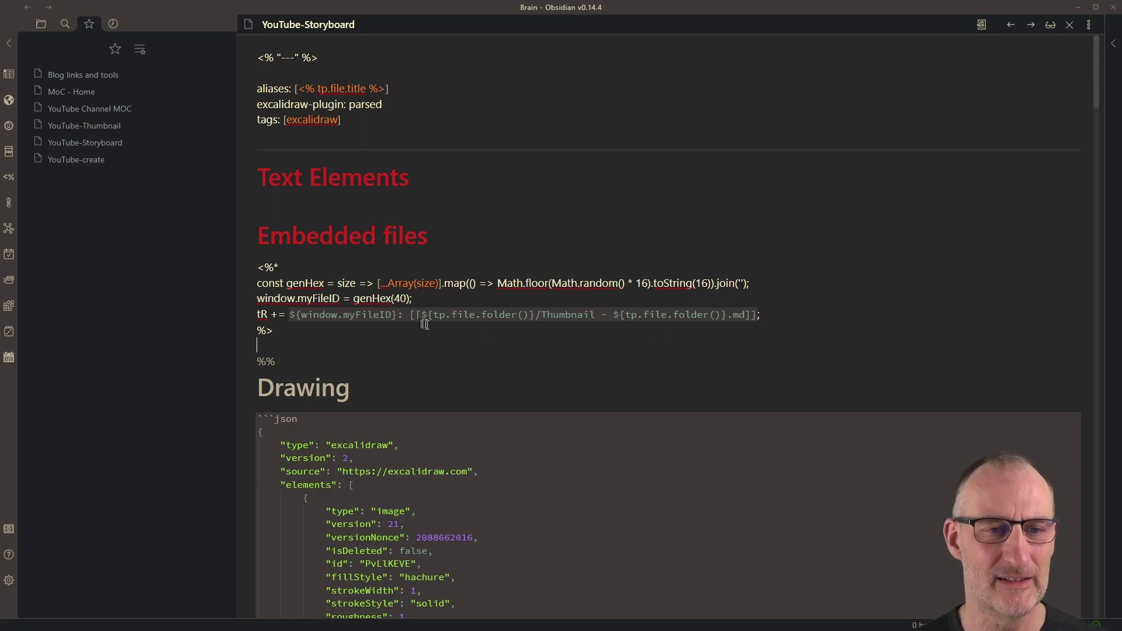
scroll(425, 325, down, 15)
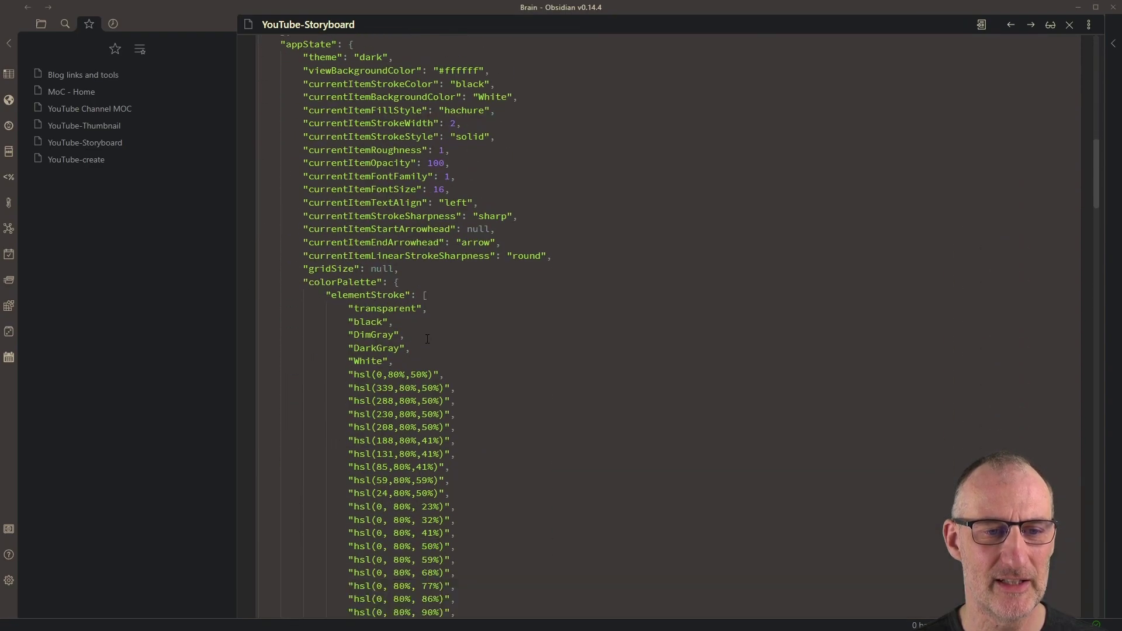
scroll(427, 339, up, 6)
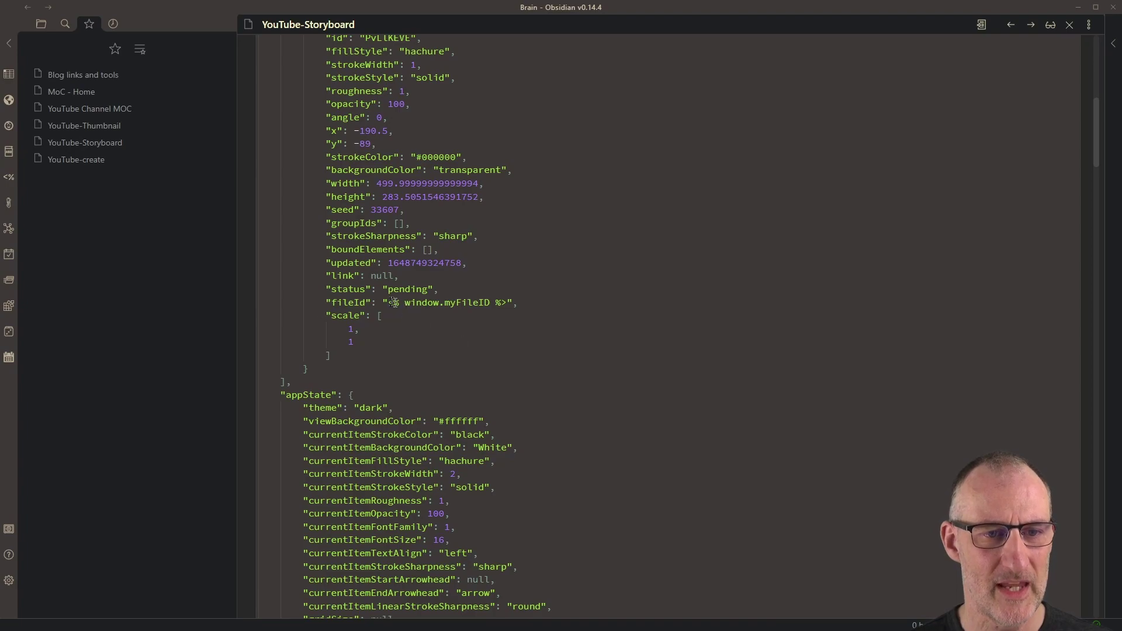
click(387, 302)
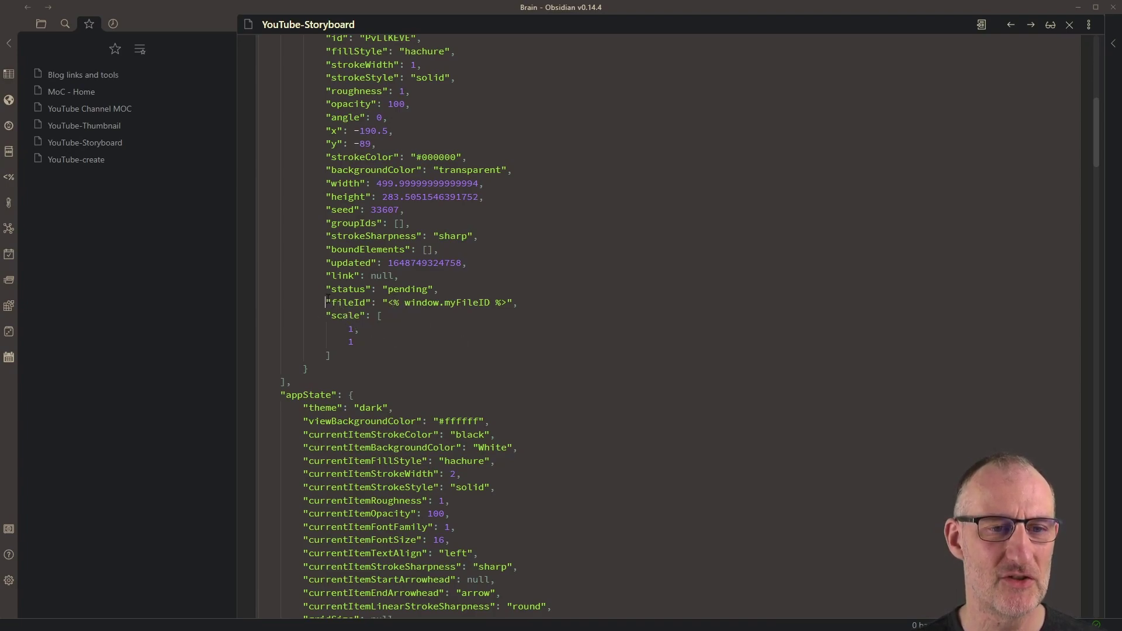
drag(387, 302, 399, 302)
scroll(400, 302, up, 2)
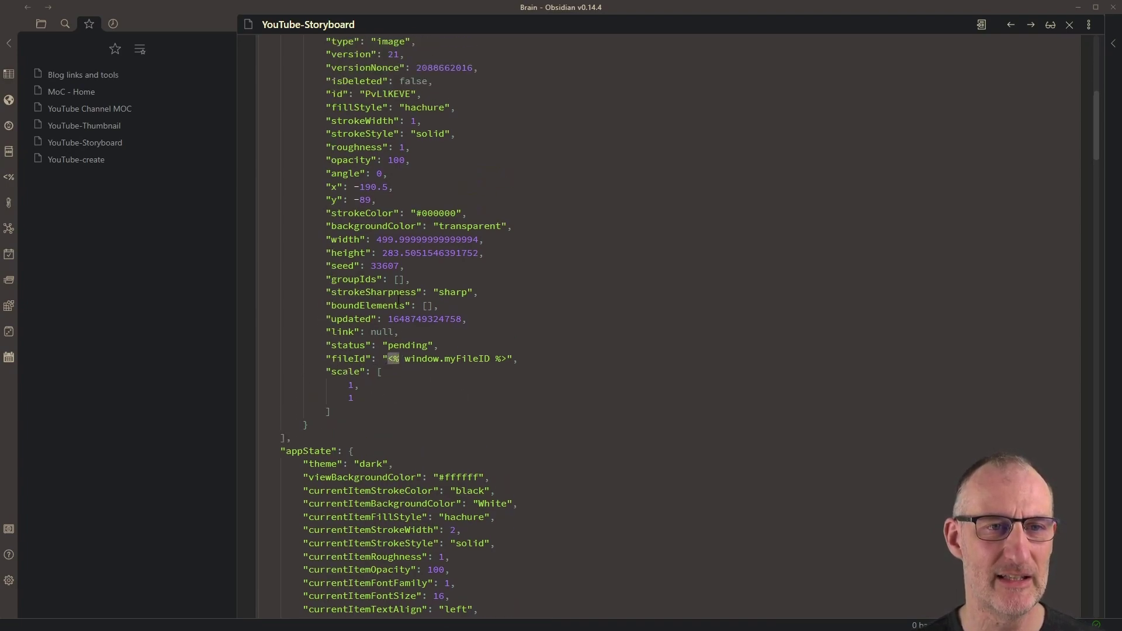
click(391, 421)
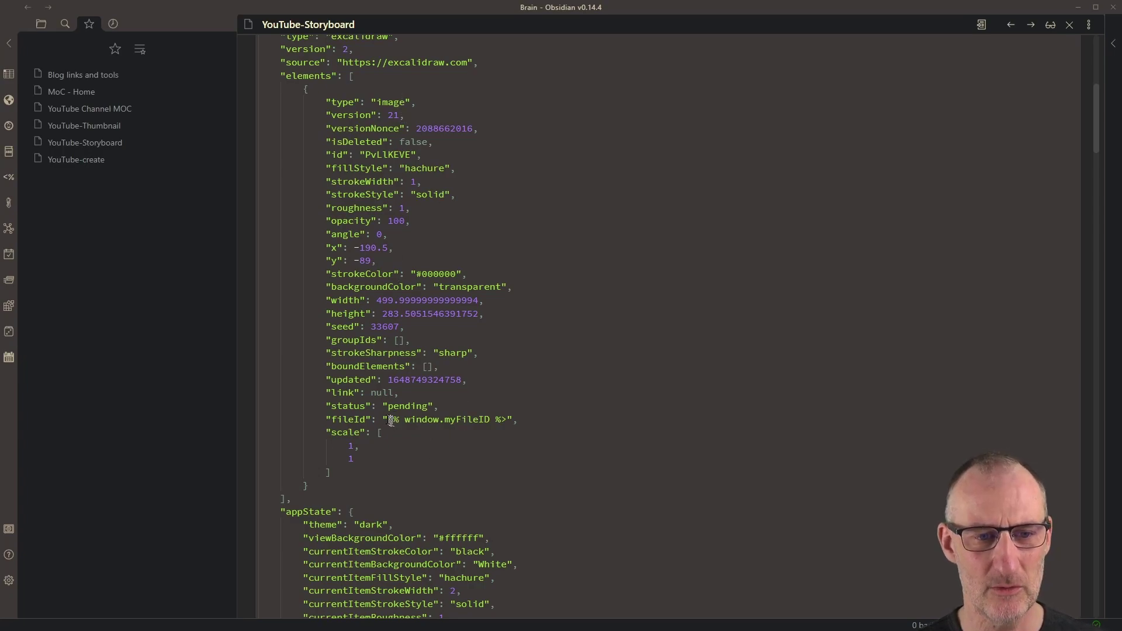
drag(385, 420, 507, 419)
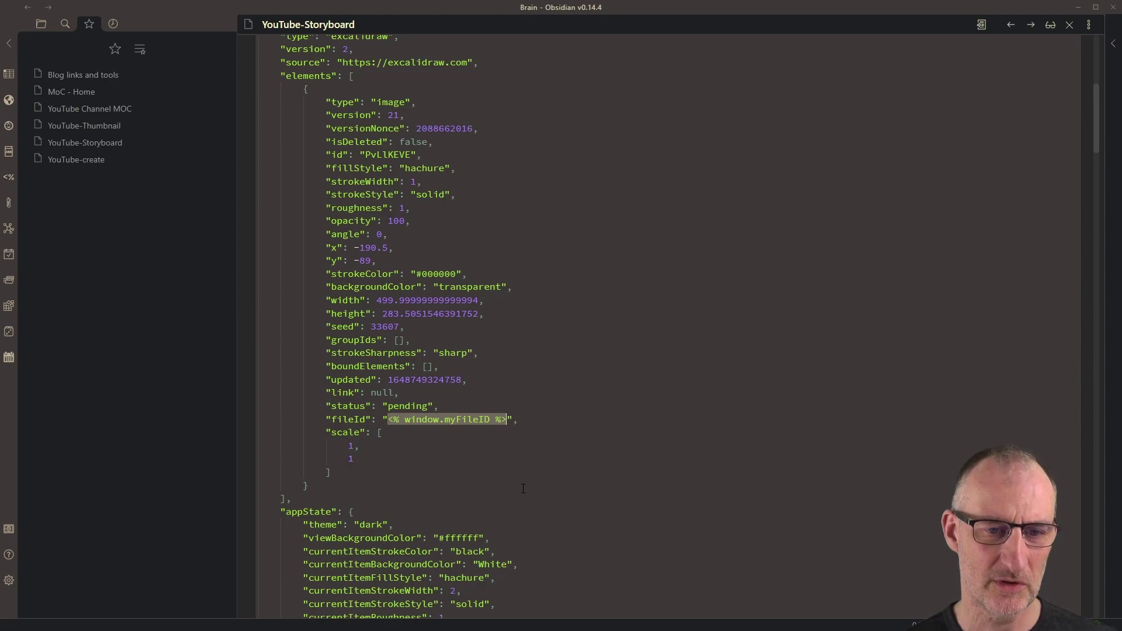
scroll(523, 488, up, 7)
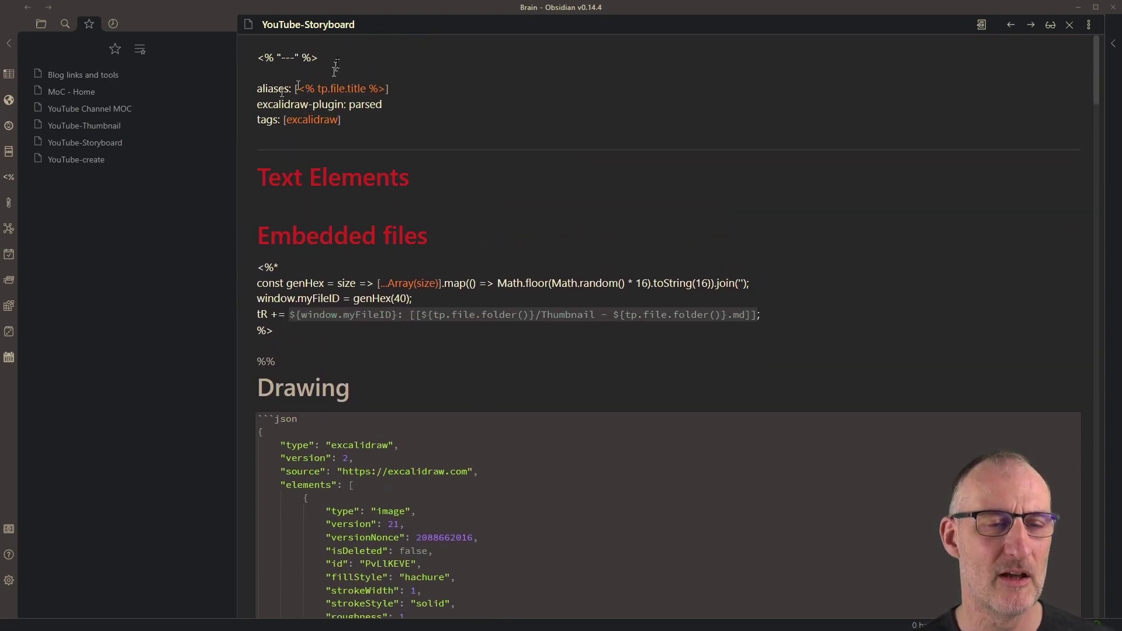
Highlight the template's <% "---" %> first line and its Templater code block
drag(338, 58, 246, 58)
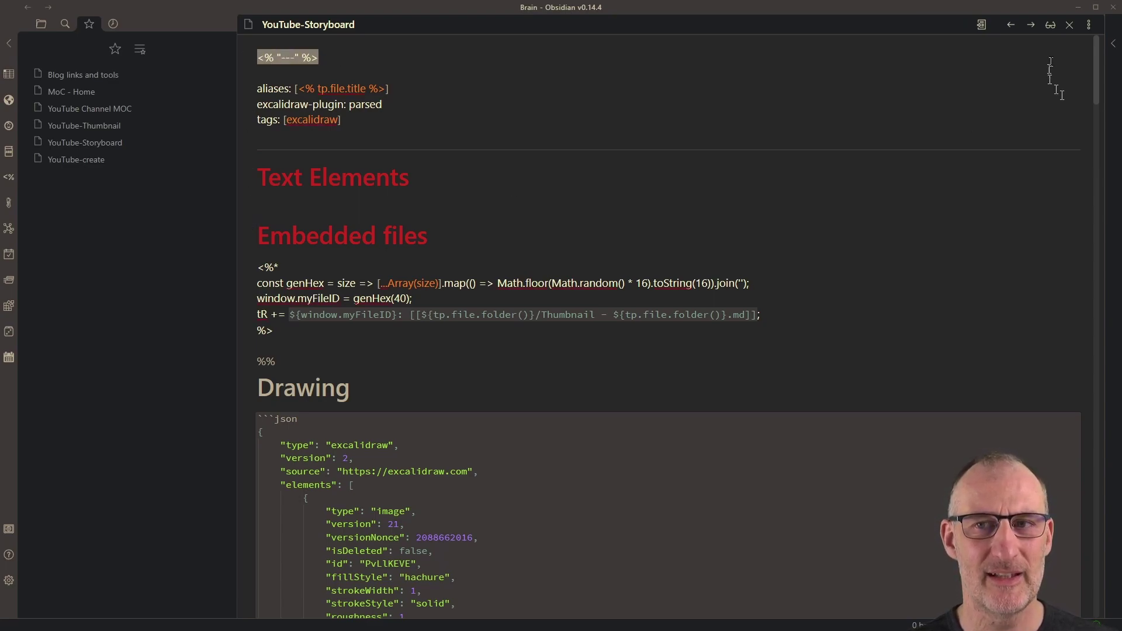
click(1088, 24)
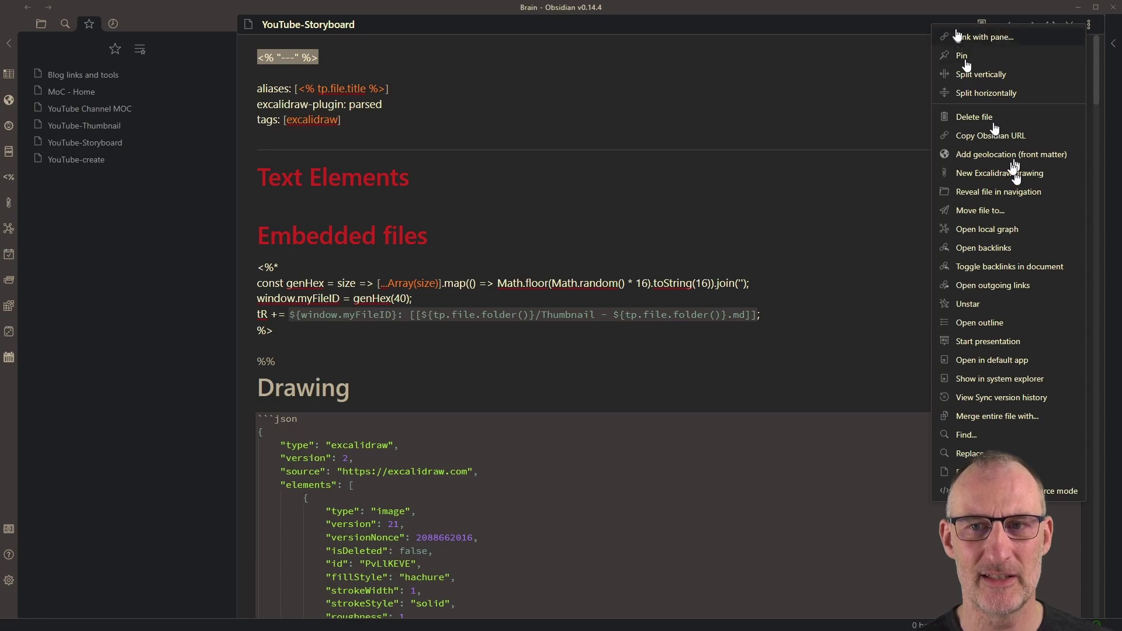
click(447, 75)
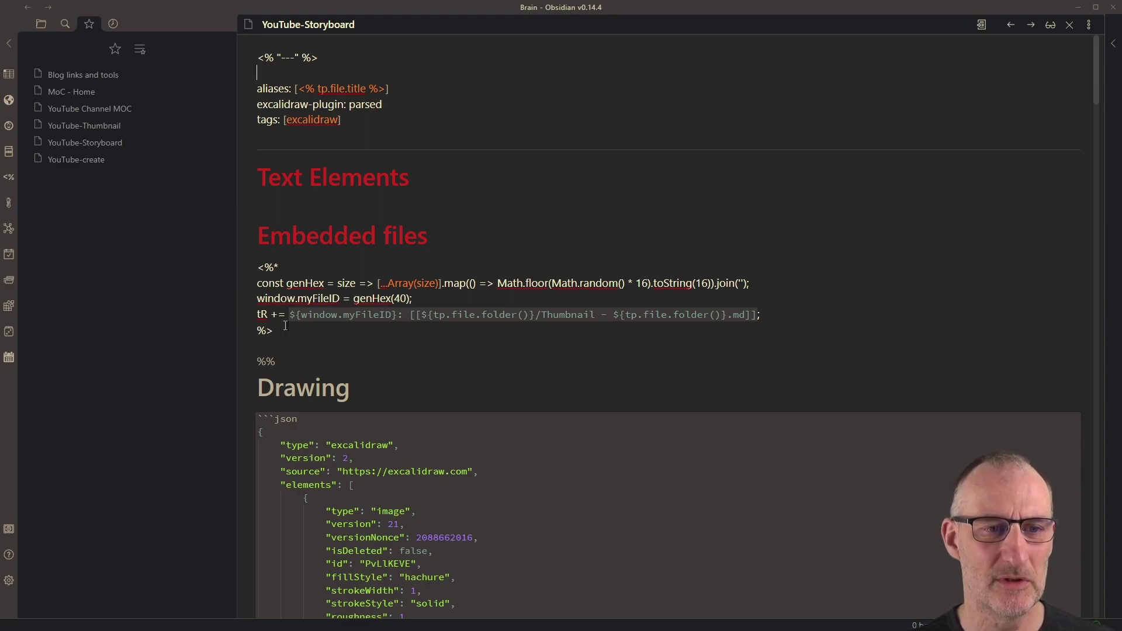
drag(275, 333, 241, 271)
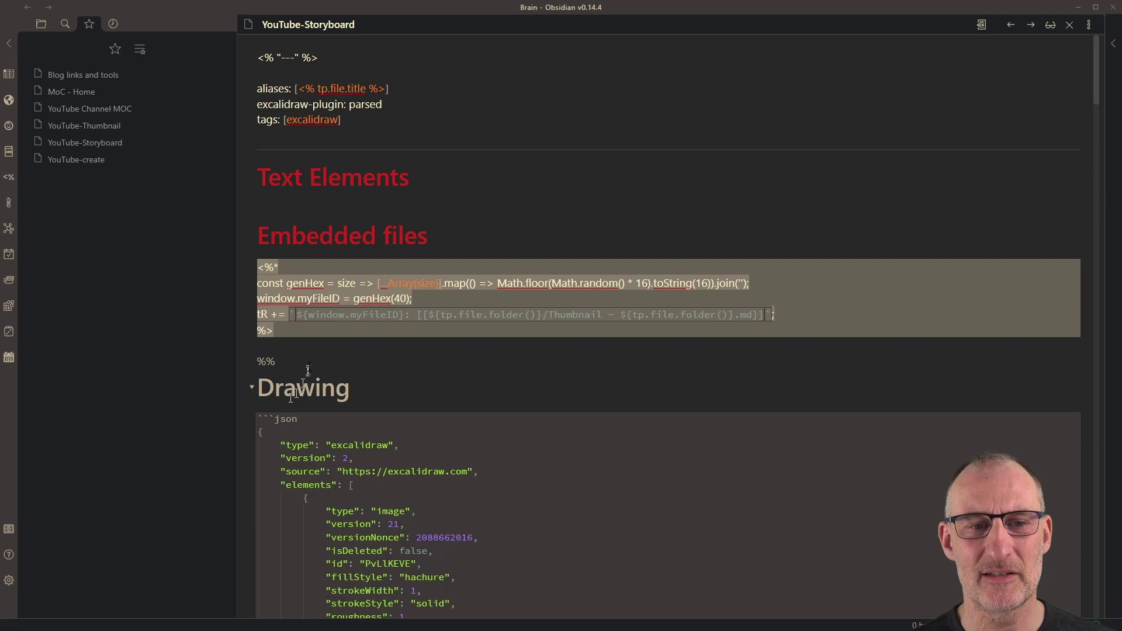
click(328, 349)
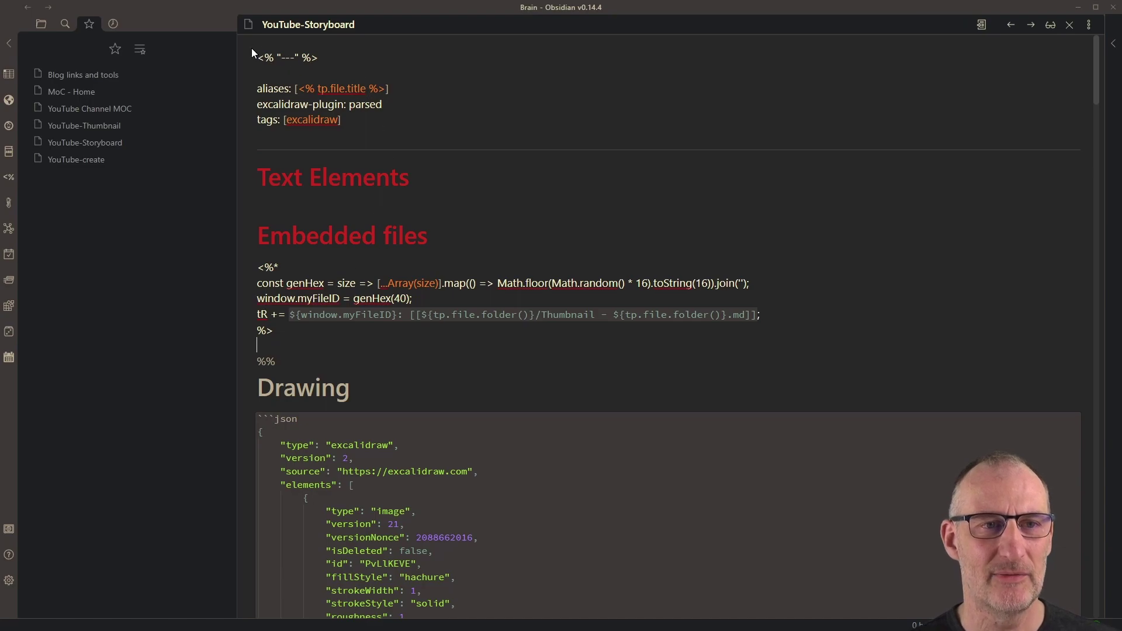
drag(260, 56, 328, 58)
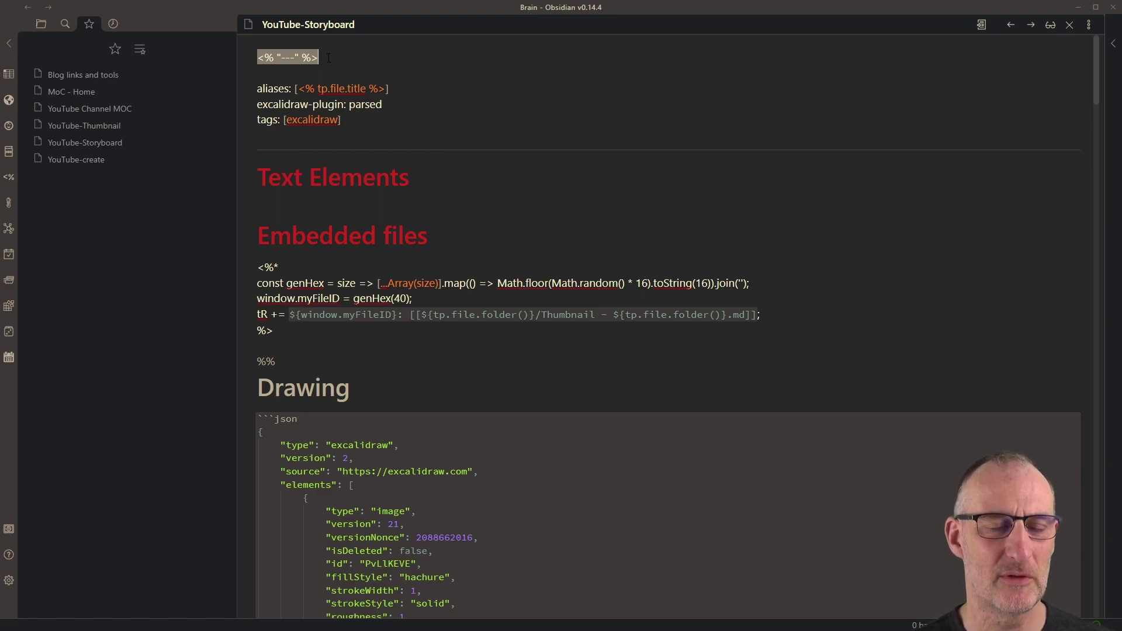
click(280, 58)
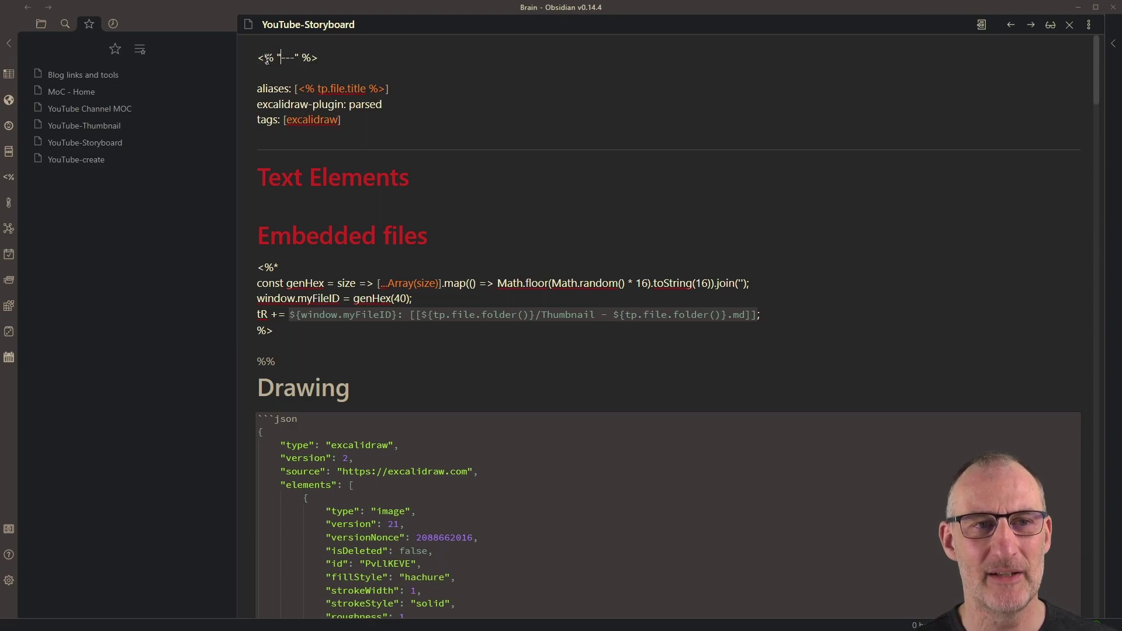
drag(281, 57, 290, 57)
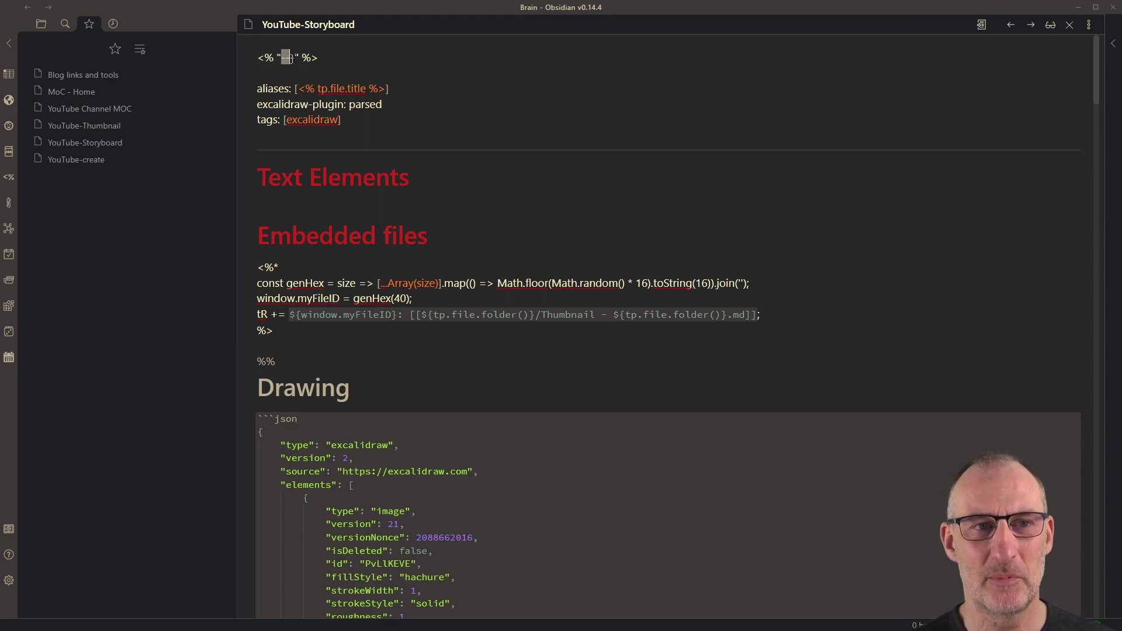
click(337, 59)
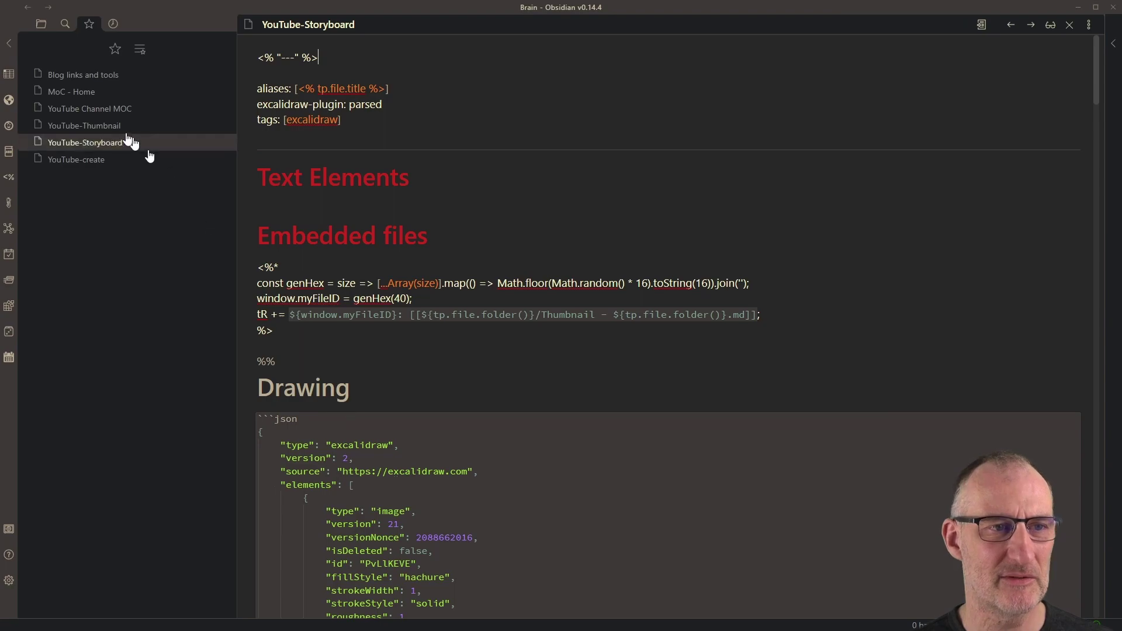
From Recent Files, open Thumbnail - Demo project for Video and delete its circle
click(113, 24)
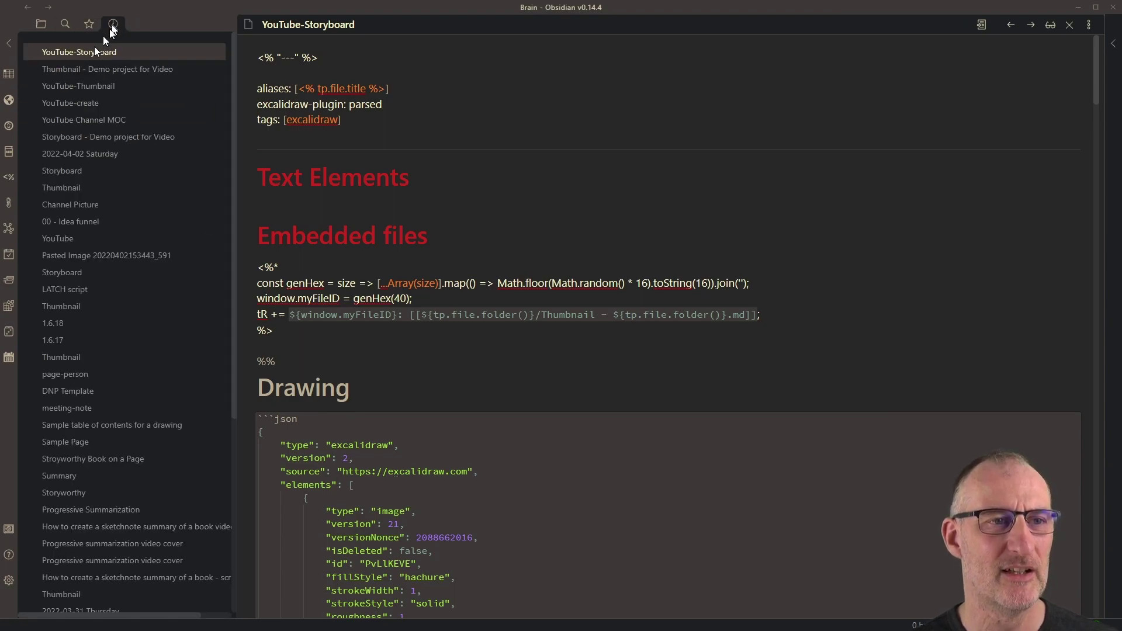
click(112, 72)
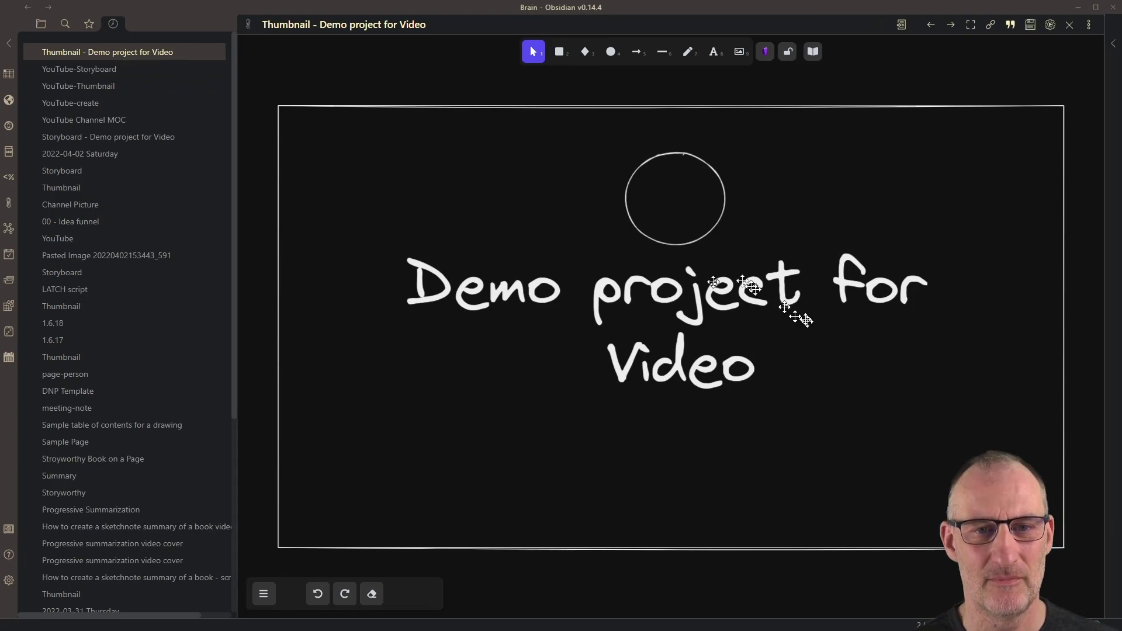
click(711, 234)
key(Delete)
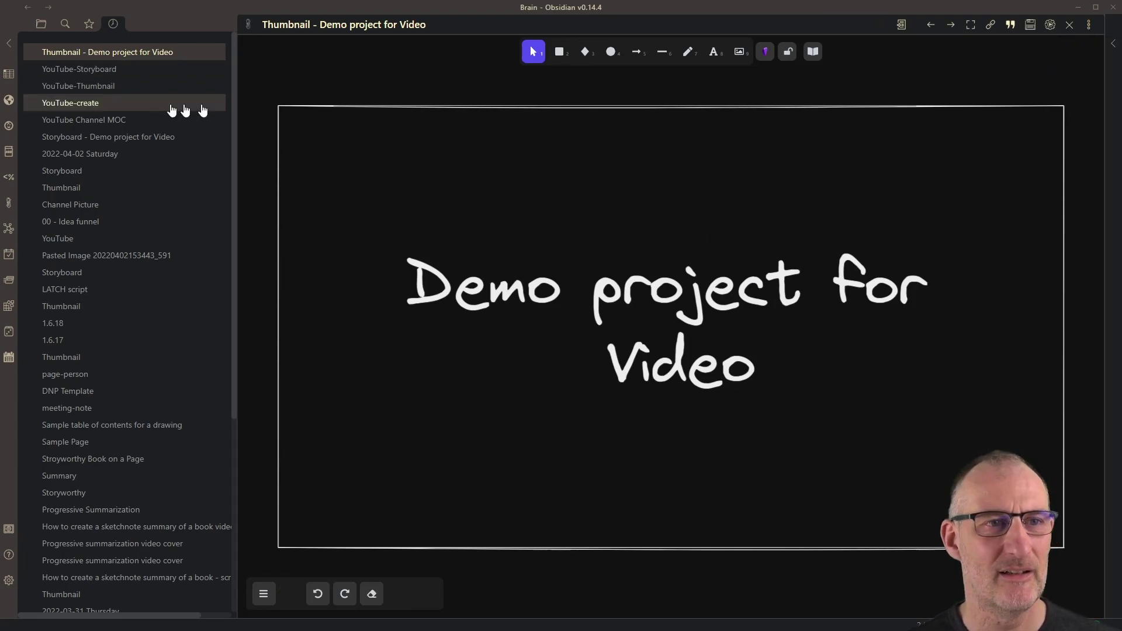
Delete the freehand stroke from Storyboard - Demo project for Video and view it as Markdown
click(87, 74)
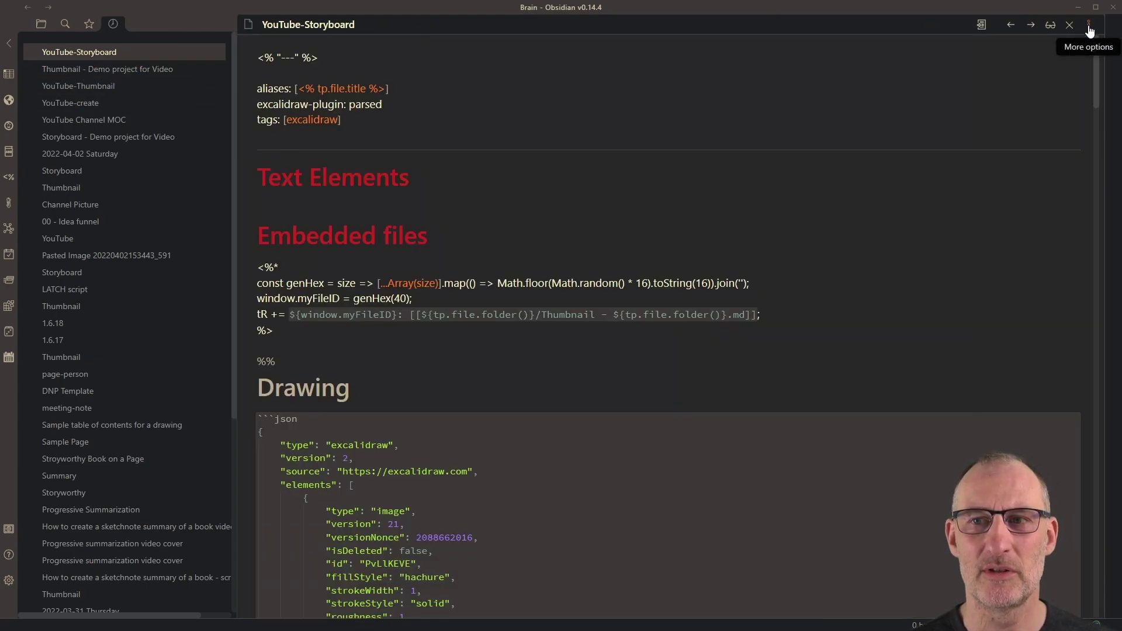
click(120, 139)
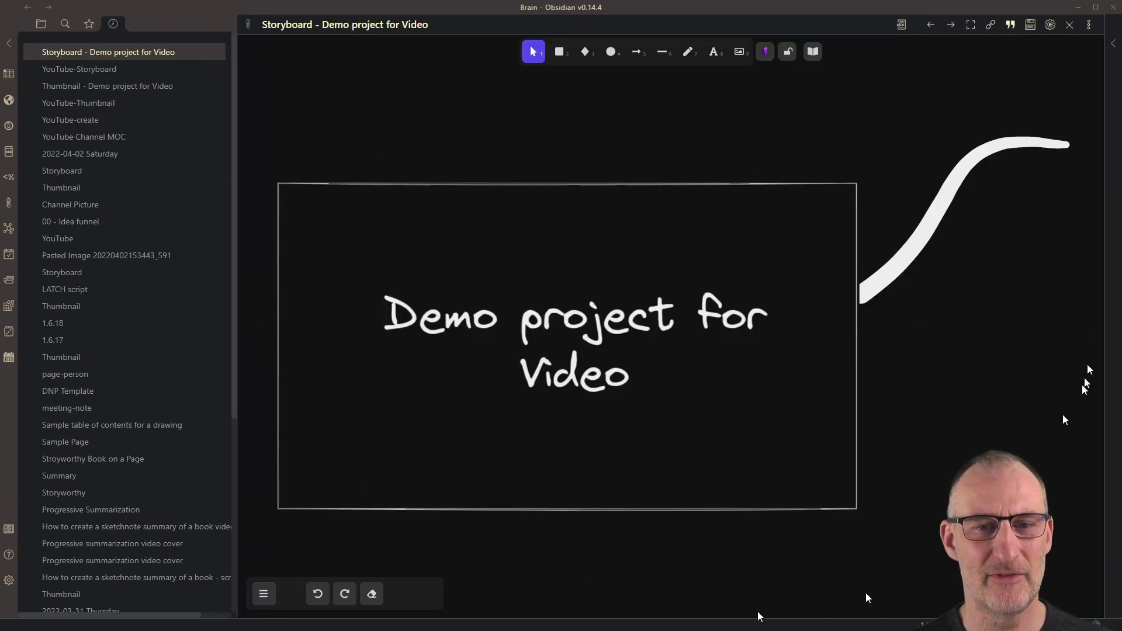
click(942, 204)
key(Delete)
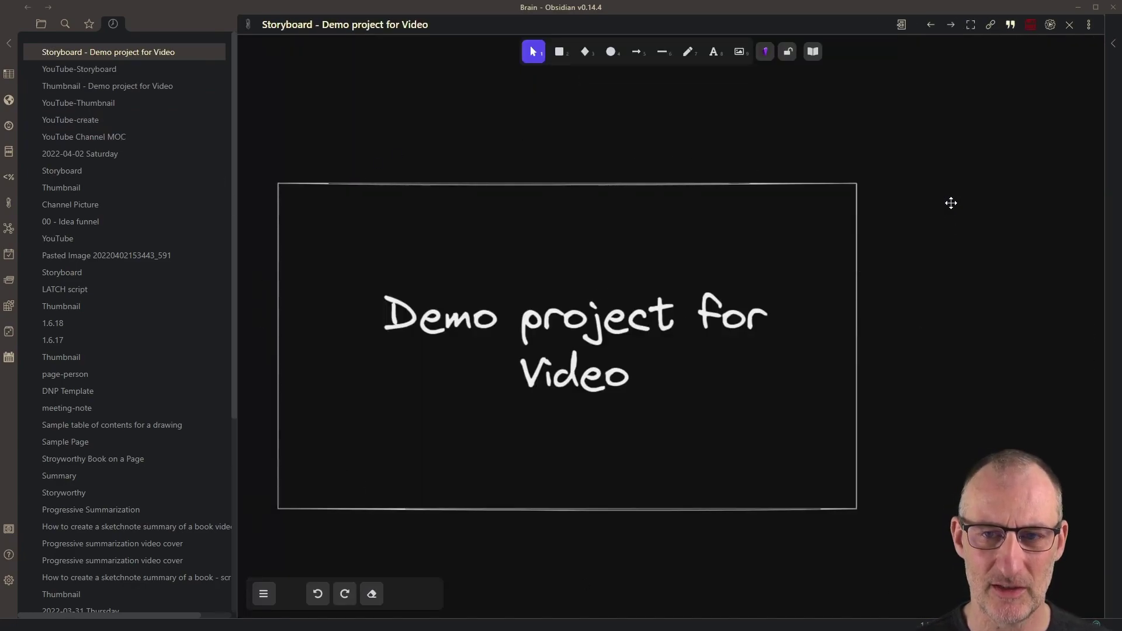
click(1089, 24)
click(1021, 38)
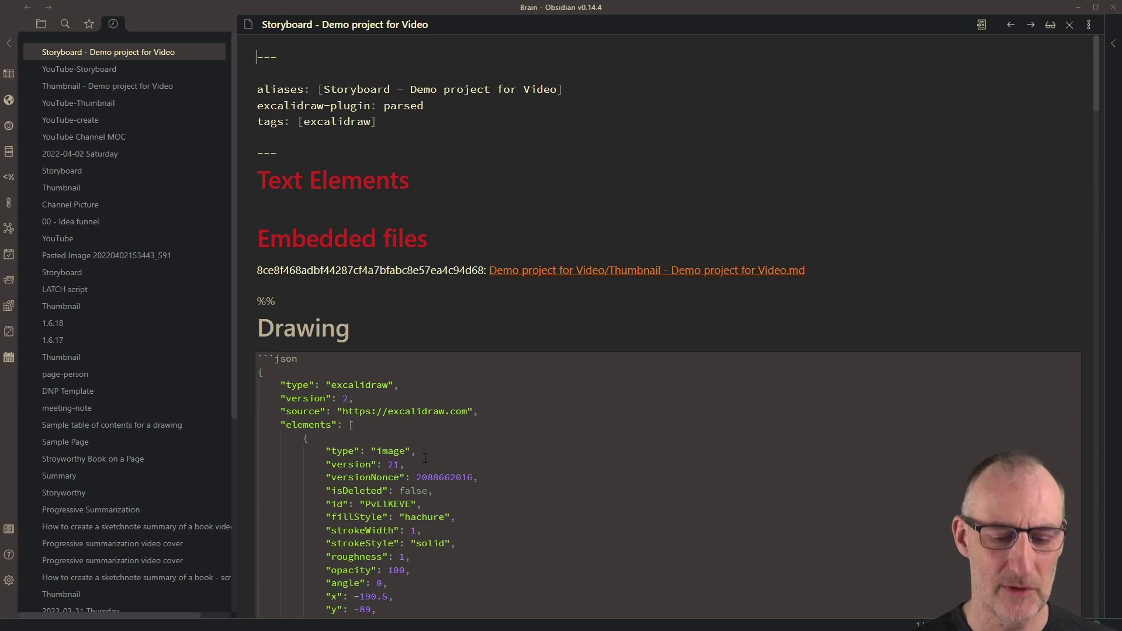
View the Demo project storyboard as markdown and select its Embedded files line for the Thumbnail file
text(<%)
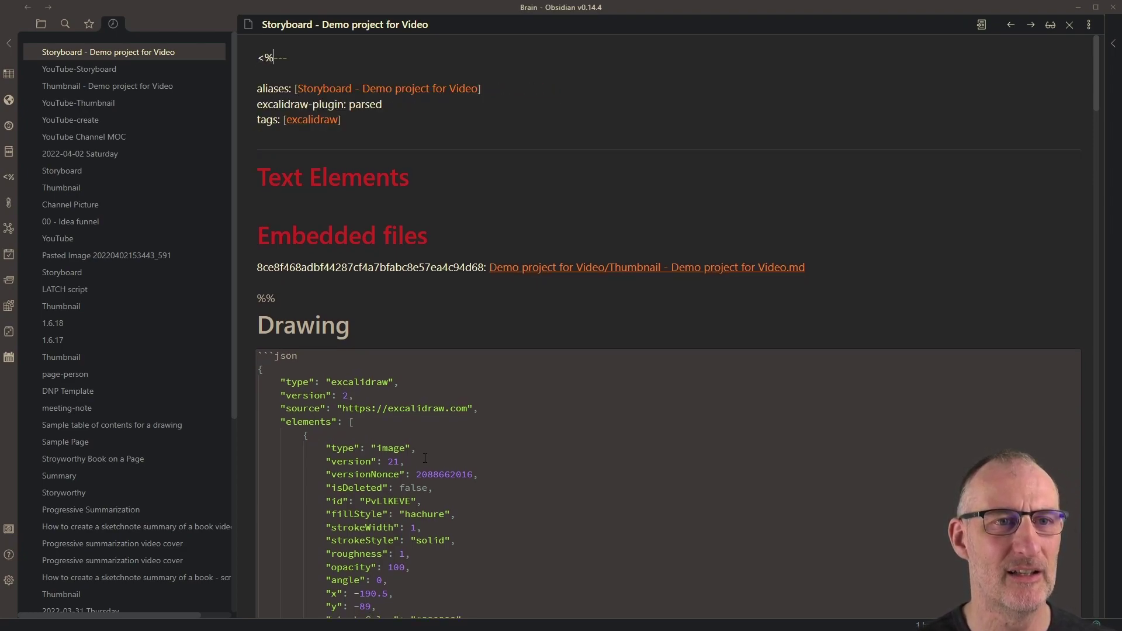
text(*)
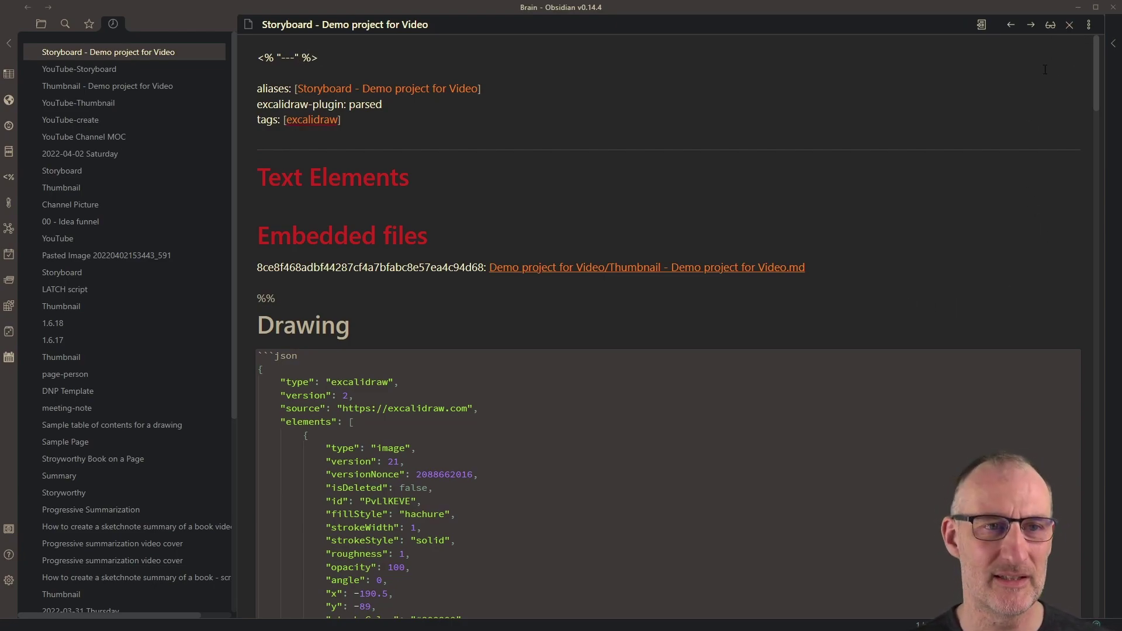
click(1089, 25)
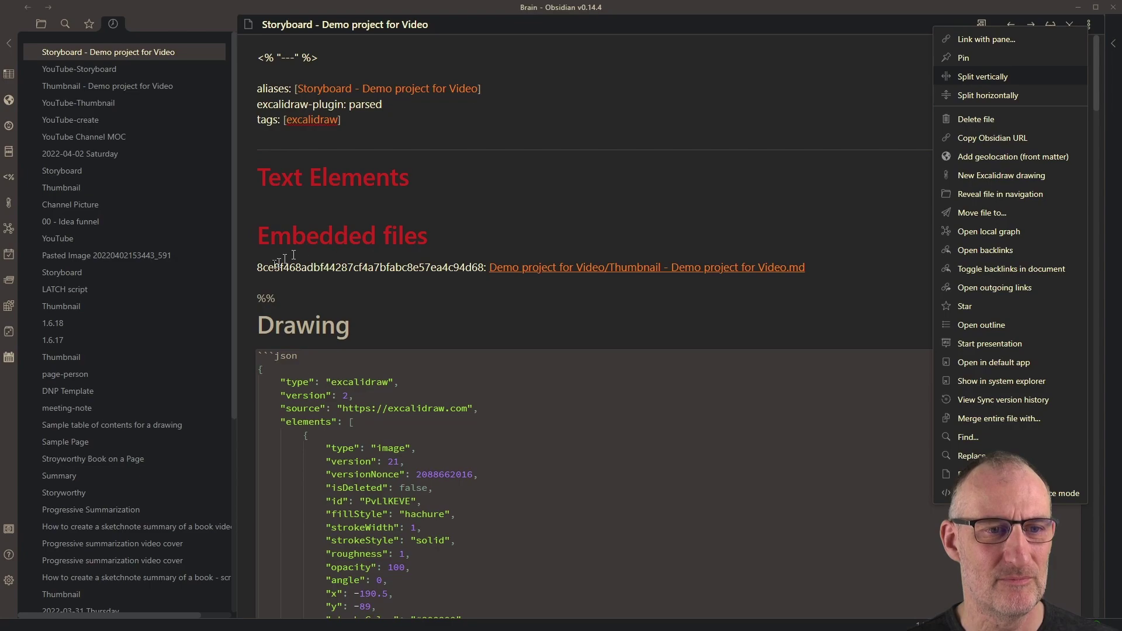
double_click(328, 267)
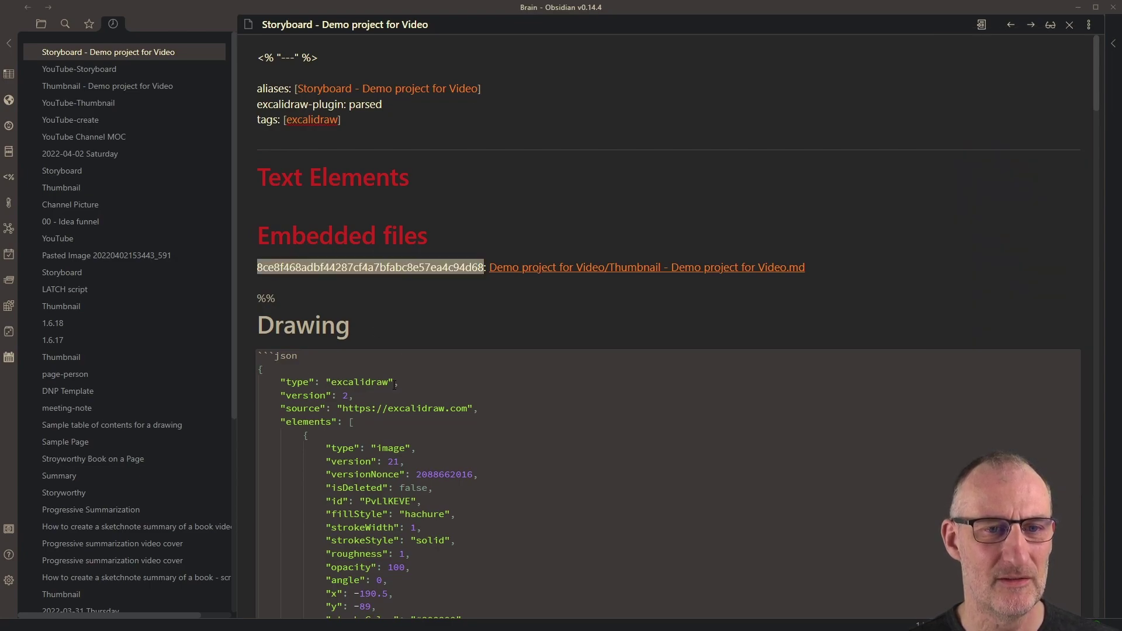
shift+click(846, 270)
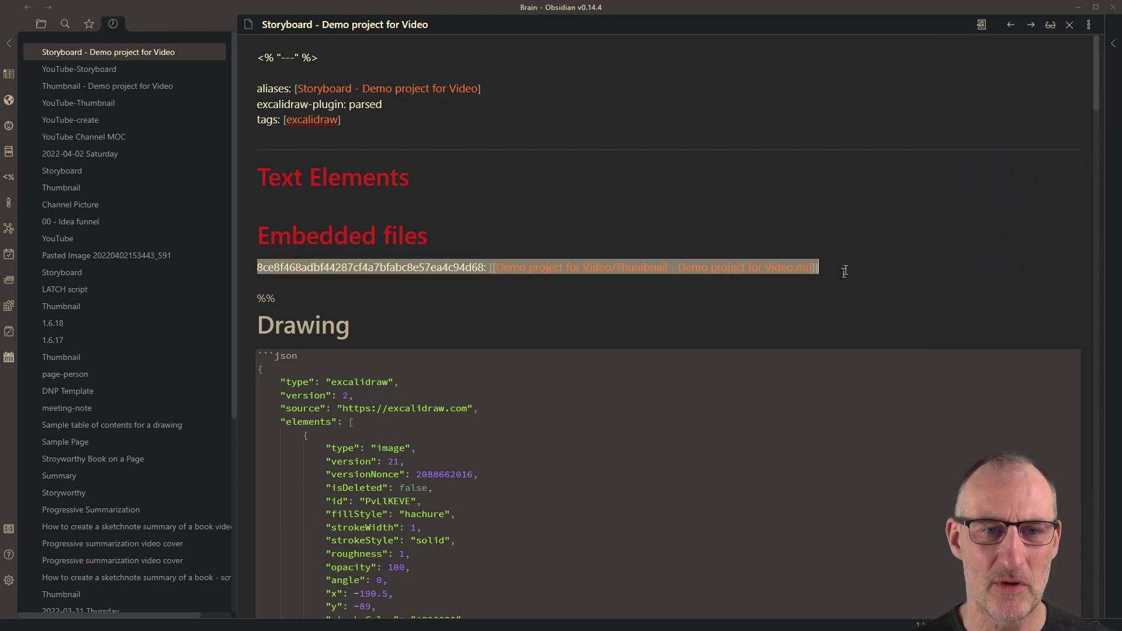
In the YouTube-Storyboard template, add backticks around the tR += embedded-file string
click(108, 69)
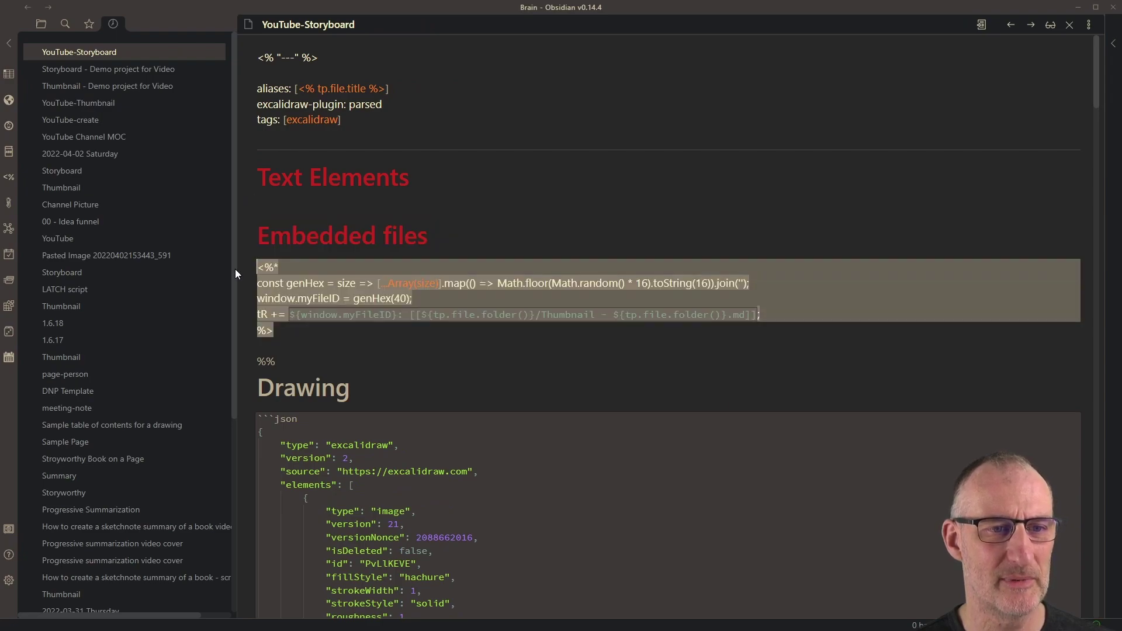
click(287, 284)
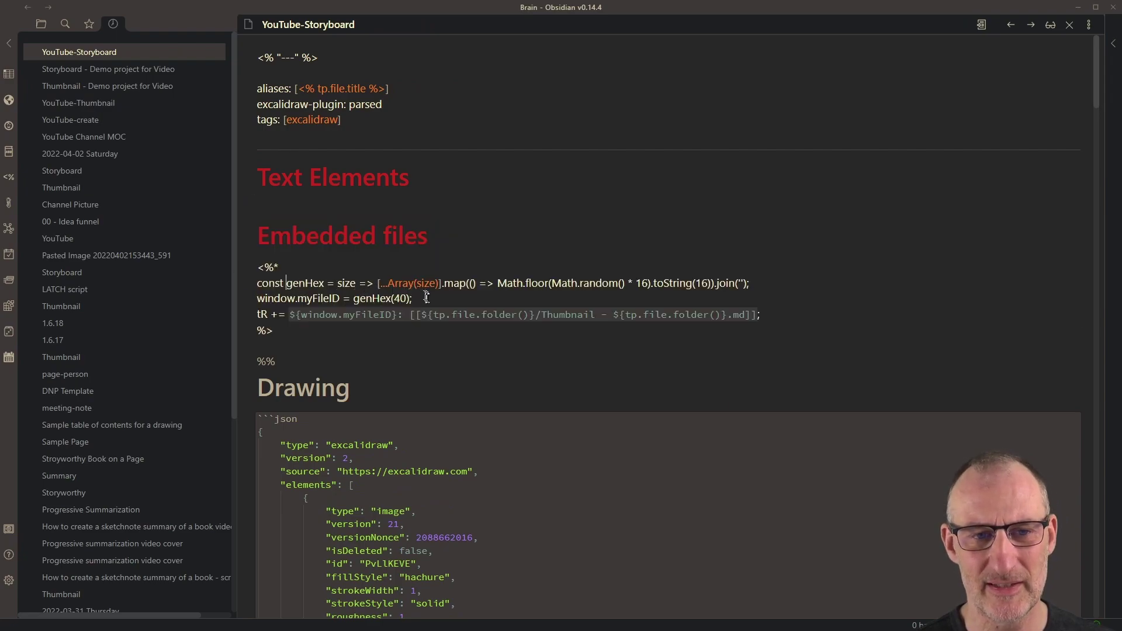
drag(413, 298, 259, 285)
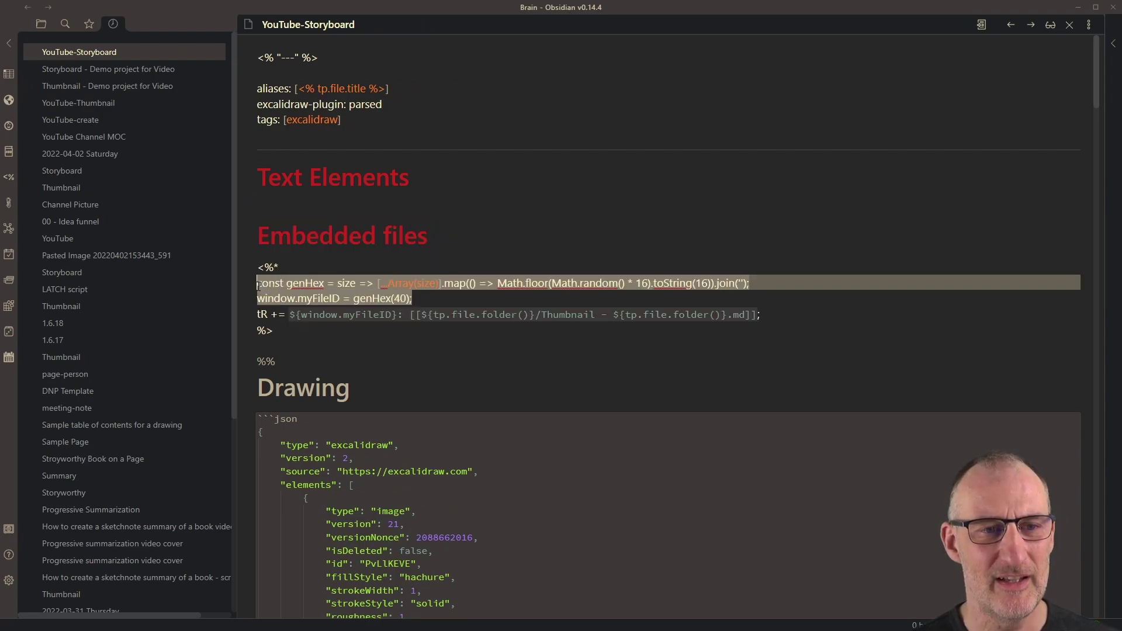
click(398, 299)
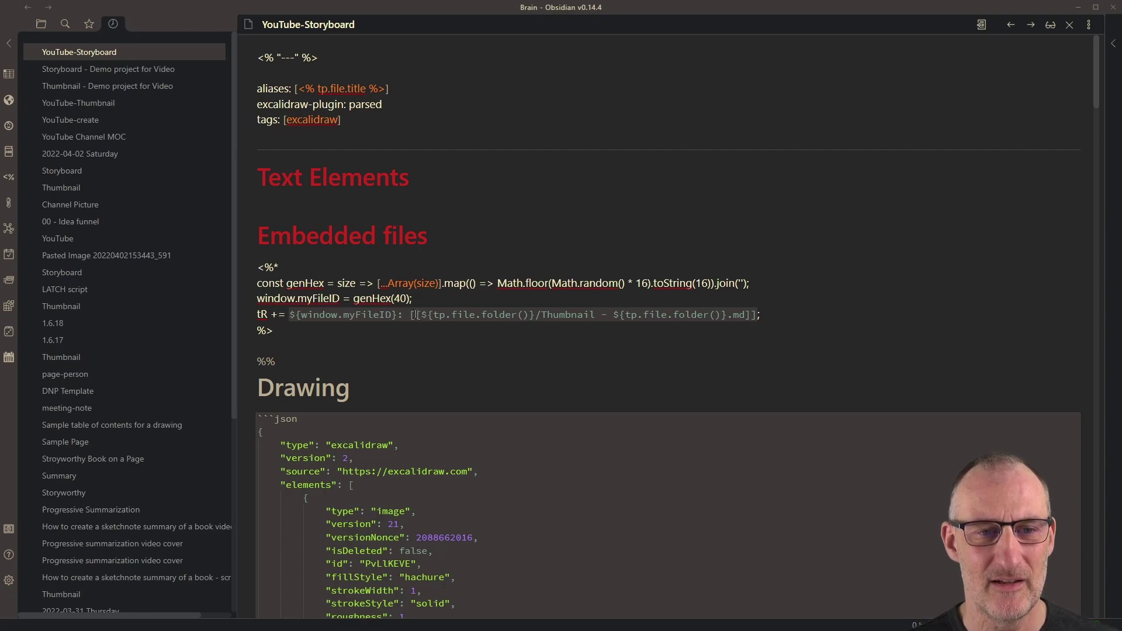
text(`)
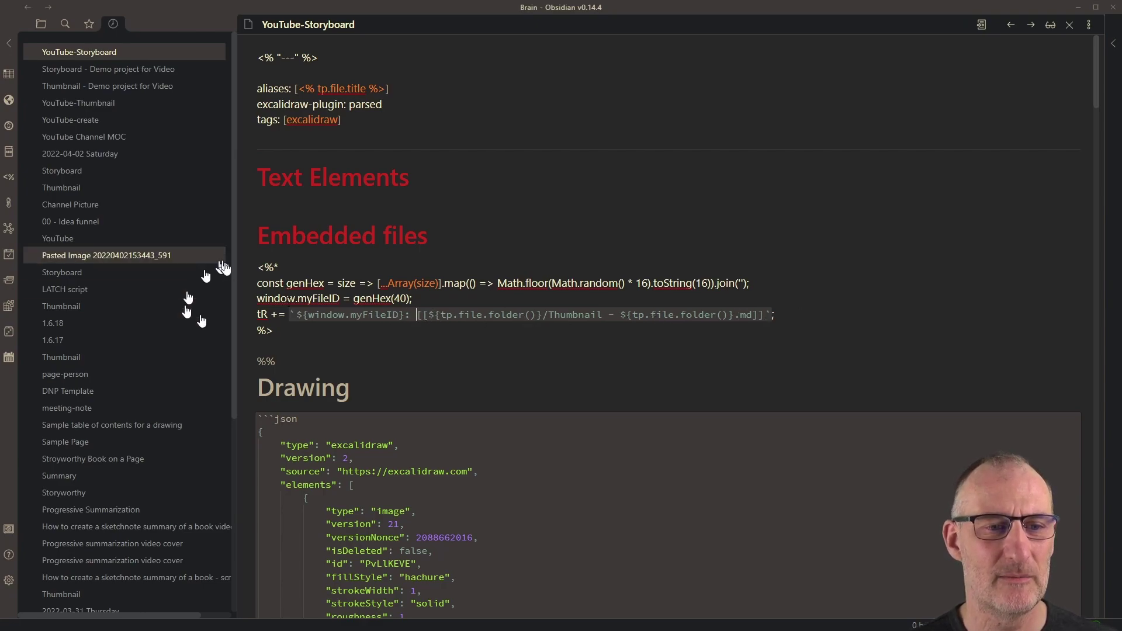
Delete the stray characters before the demo storyboard's frontmatter, then bring up the Storyboard mind map
click(102, 69)
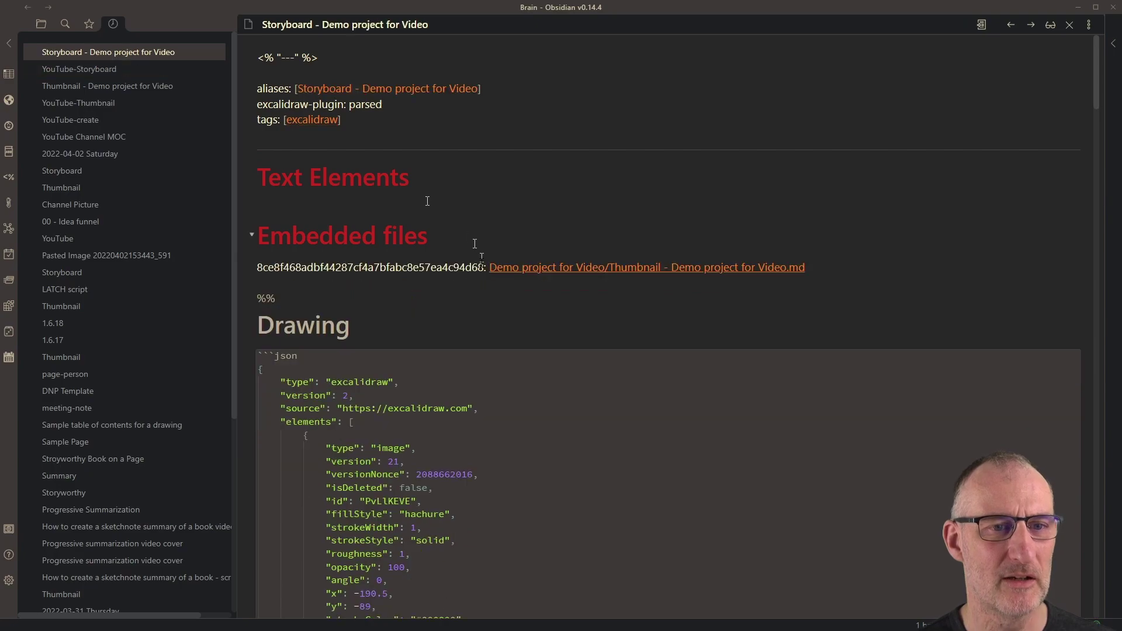
scroll(347, 286, down, 8)
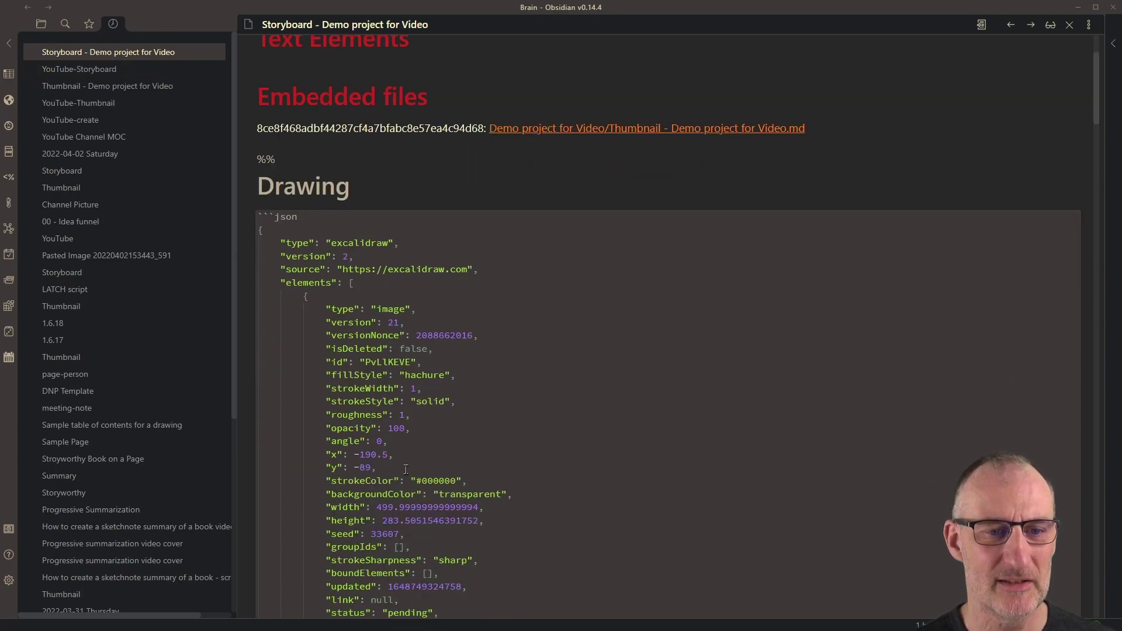
double_click(467, 298)
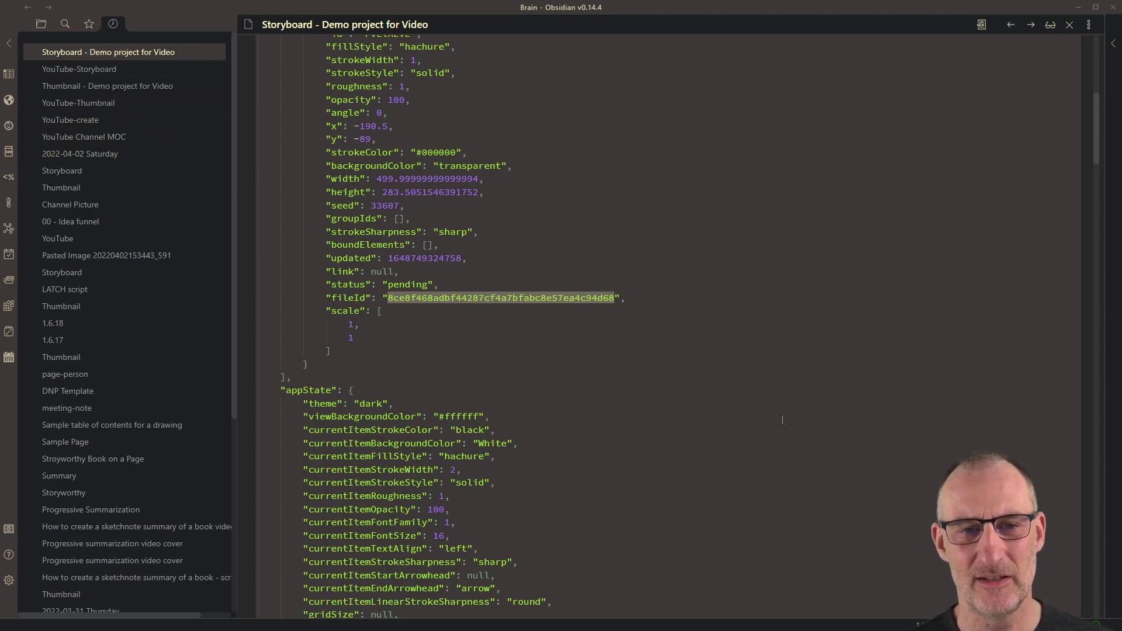
key(ctrl+Home)
click(349, 51)
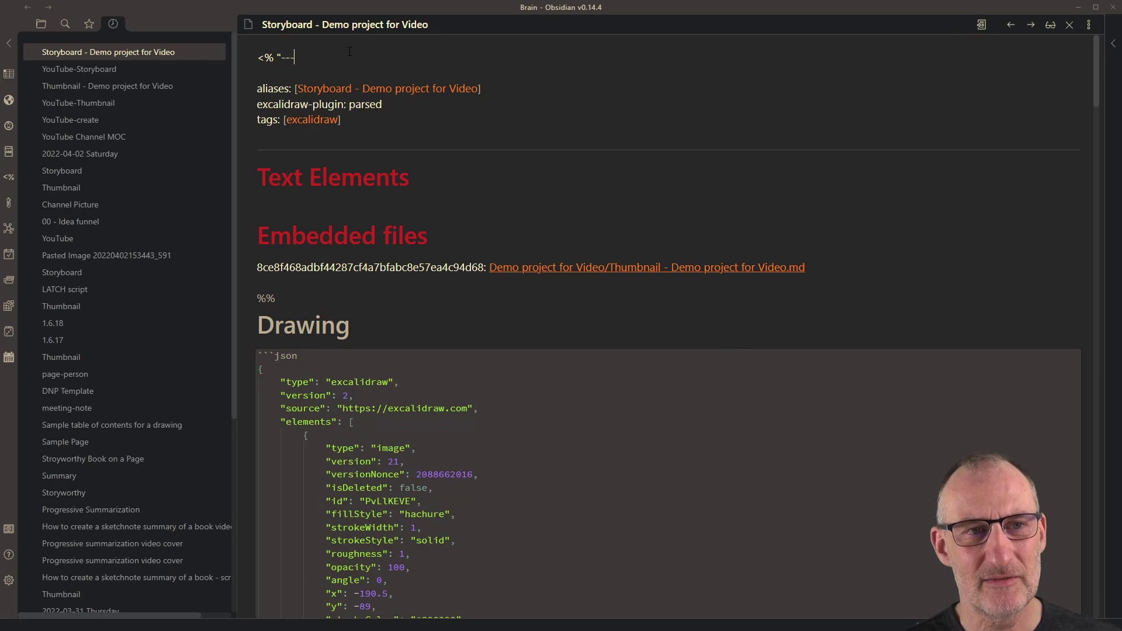
key(Delete)
key(Delete)
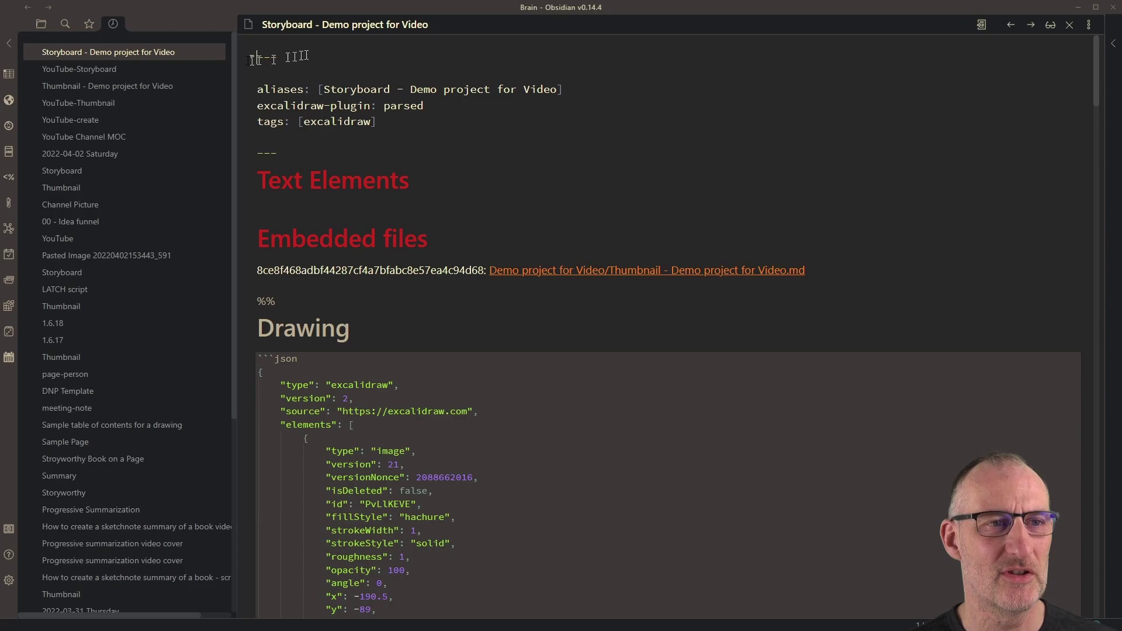
click(114, 70)
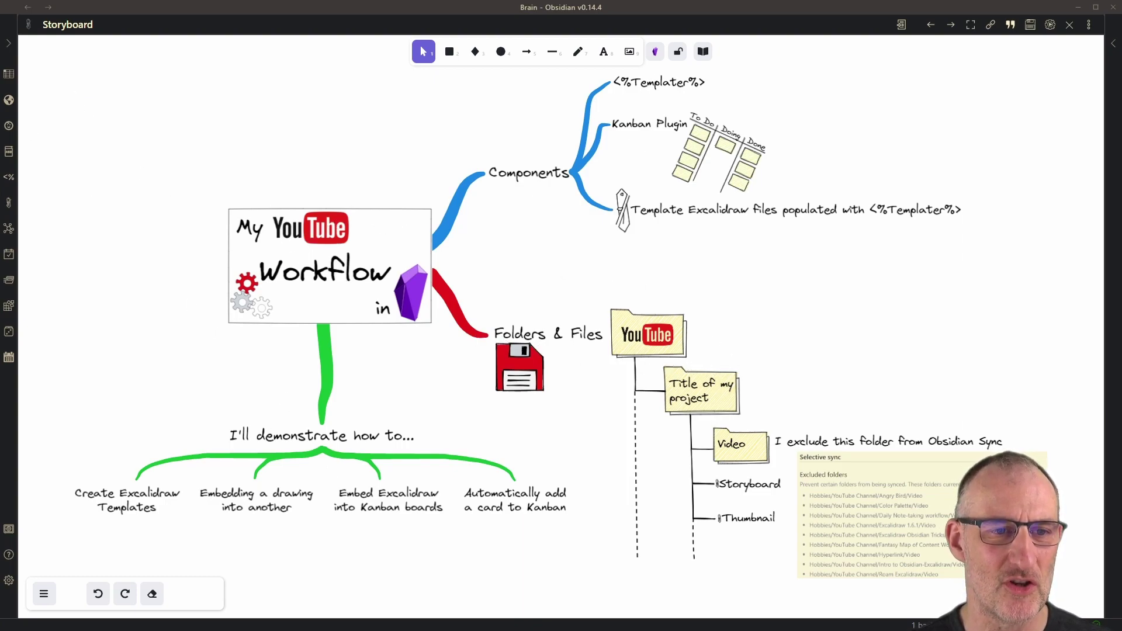
From Starred, open the YouTube Channel MOC board and drag the Demo project card into Editing
click(10, 47)
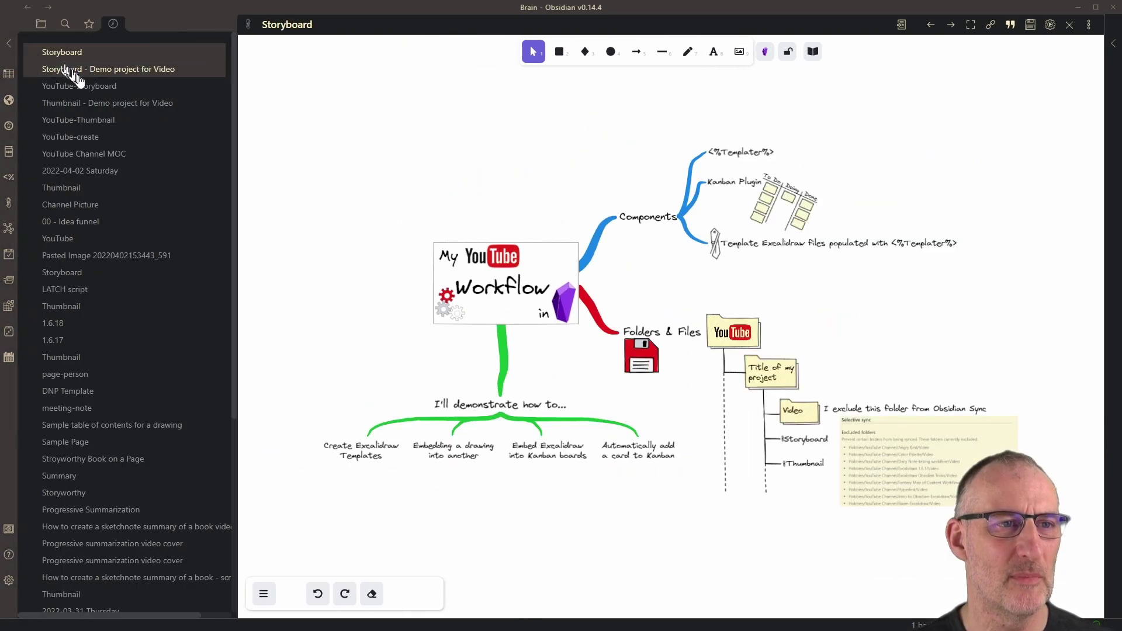
click(89, 24)
click(90, 111)
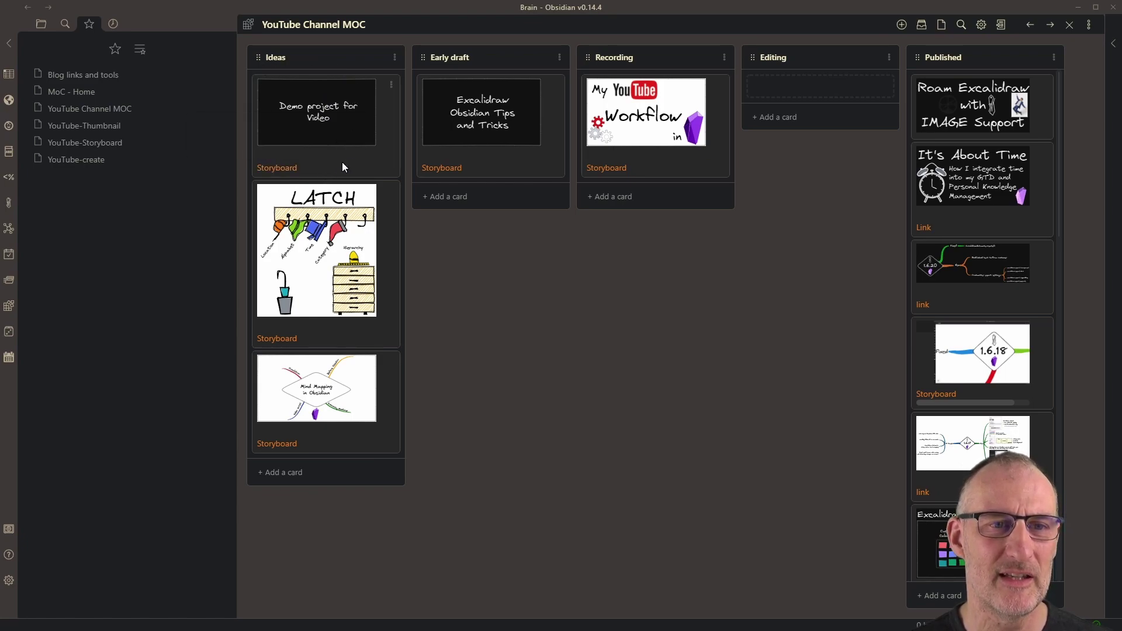
drag(341, 168, 825, 166)
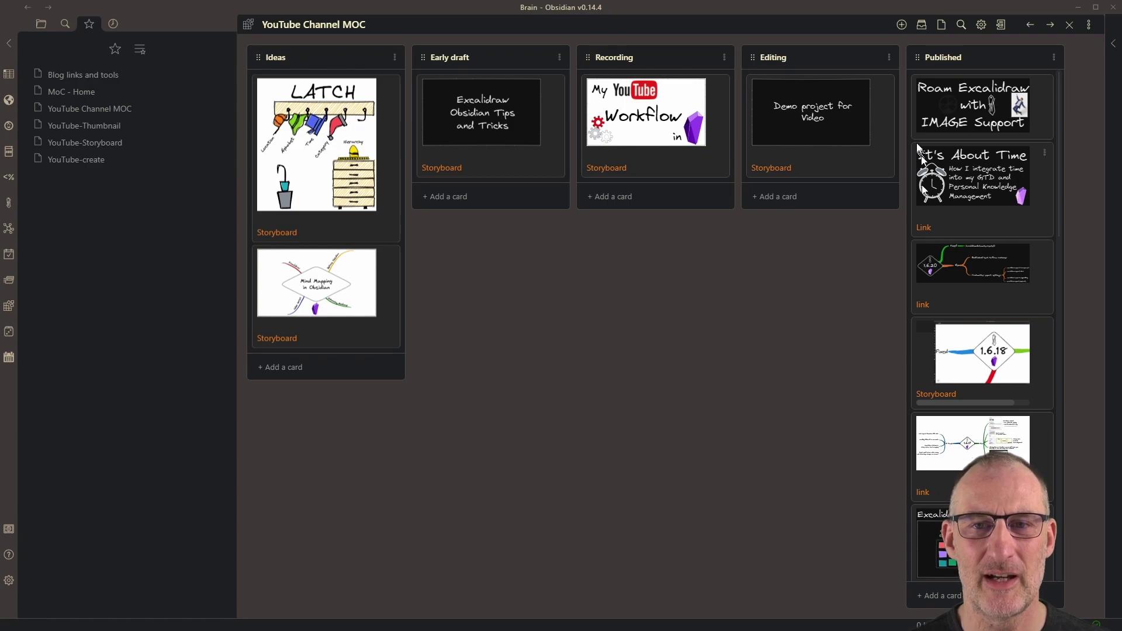
Inspect the Demo card's link text, then view the board as markdown
double_click(885, 151)
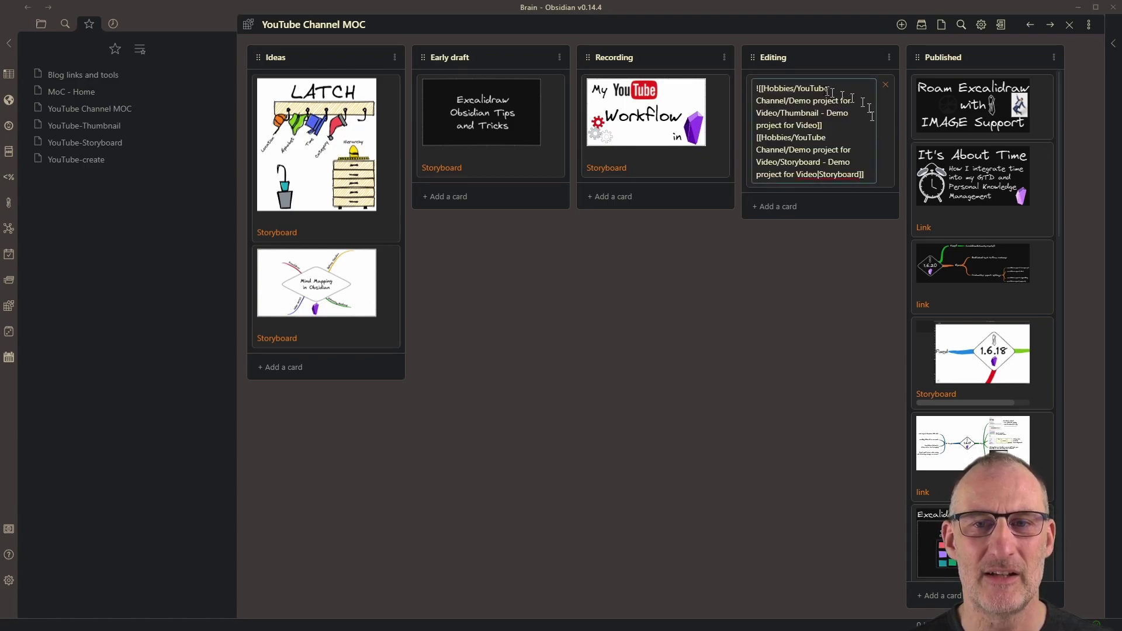
drag(799, 90, 869, 173)
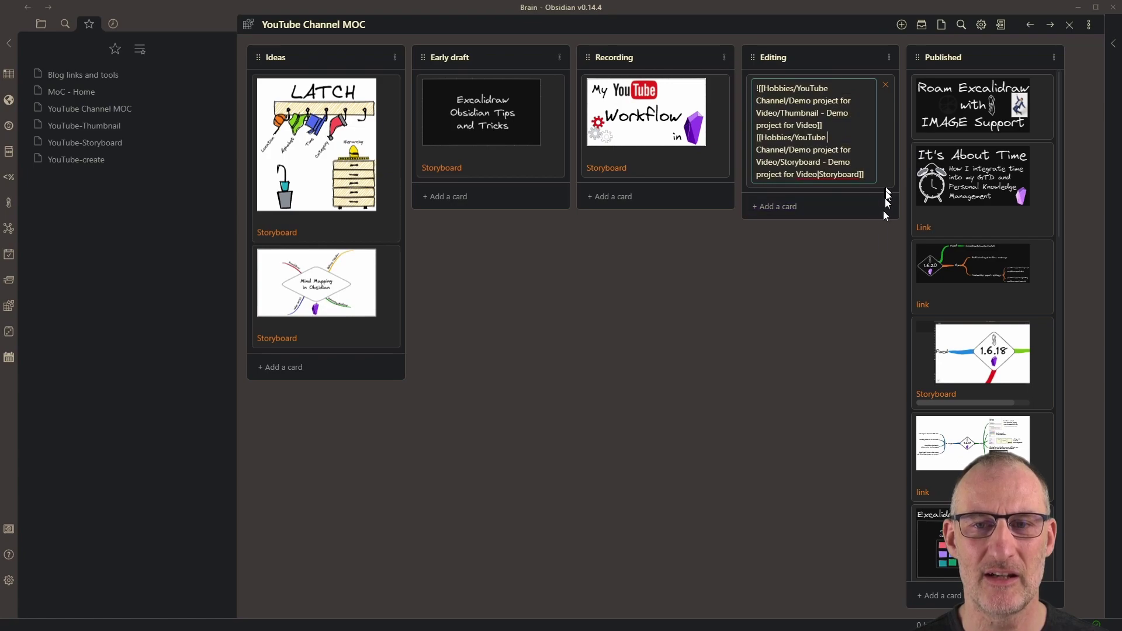
click(872, 346)
click(862, 174)
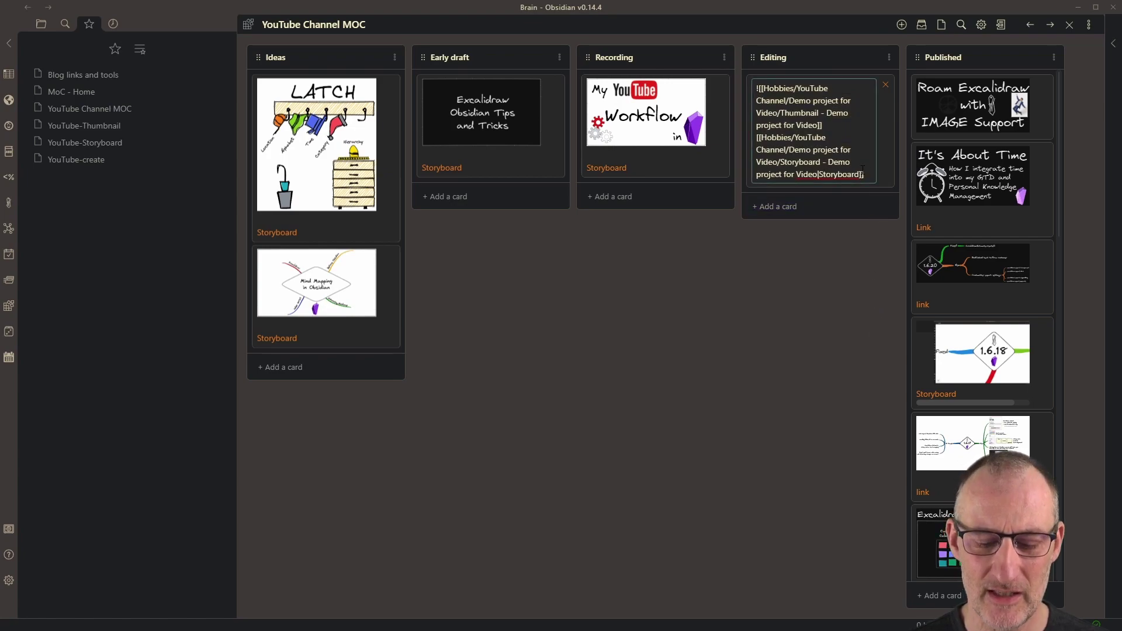
key(Return)
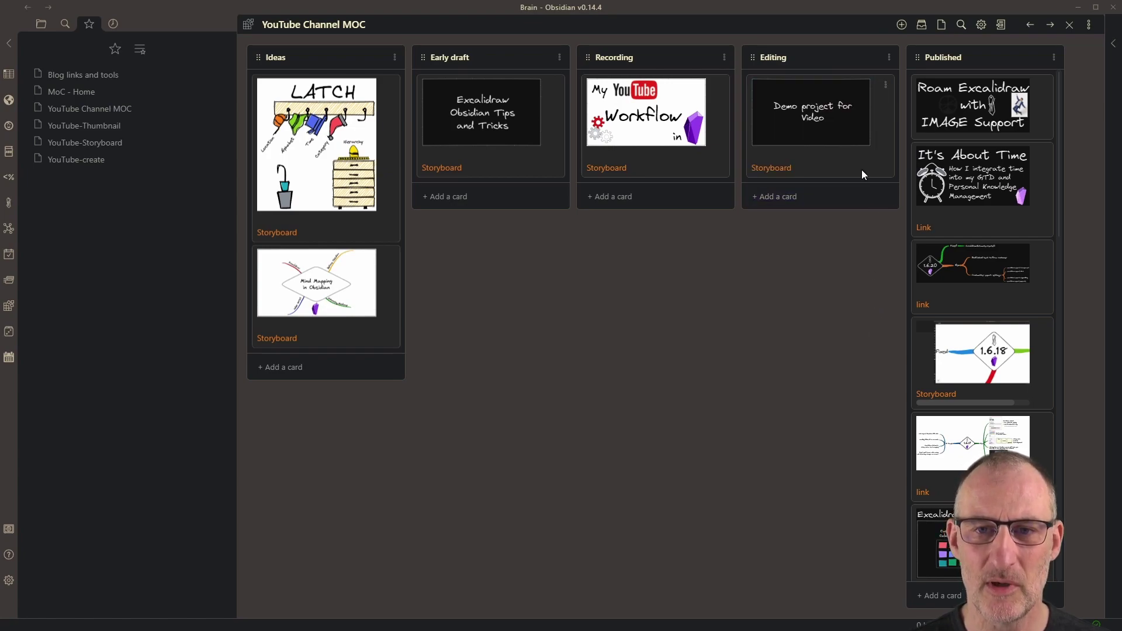
click(1089, 27)
click(1058, 36)
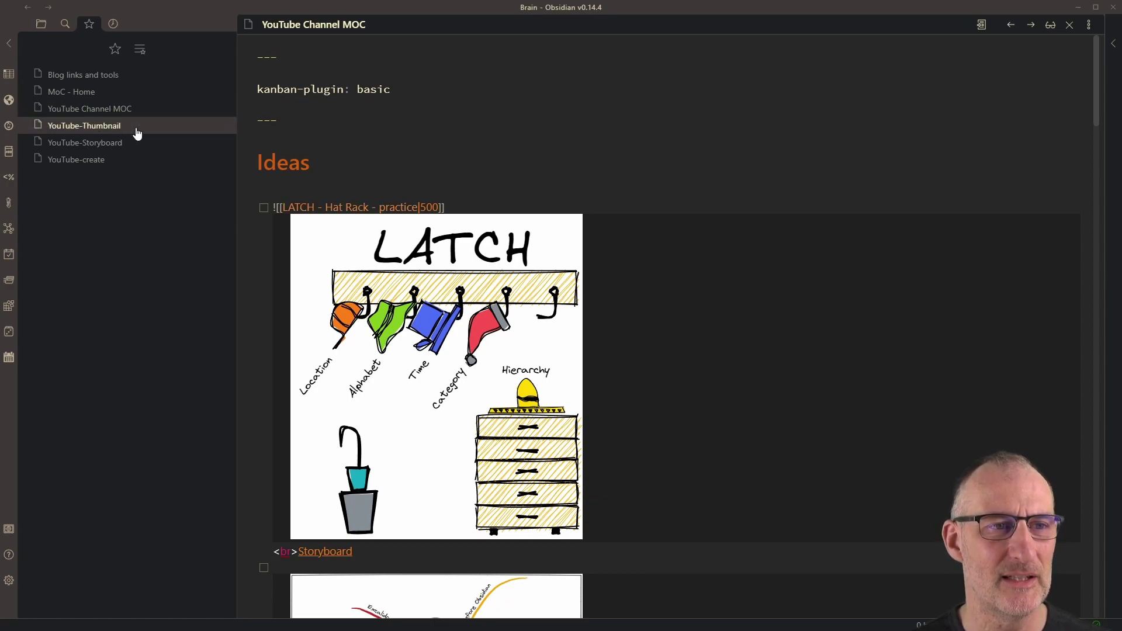
Review the YouTube-create script, then open the YouTube-Storyboard template
click(90, 160)
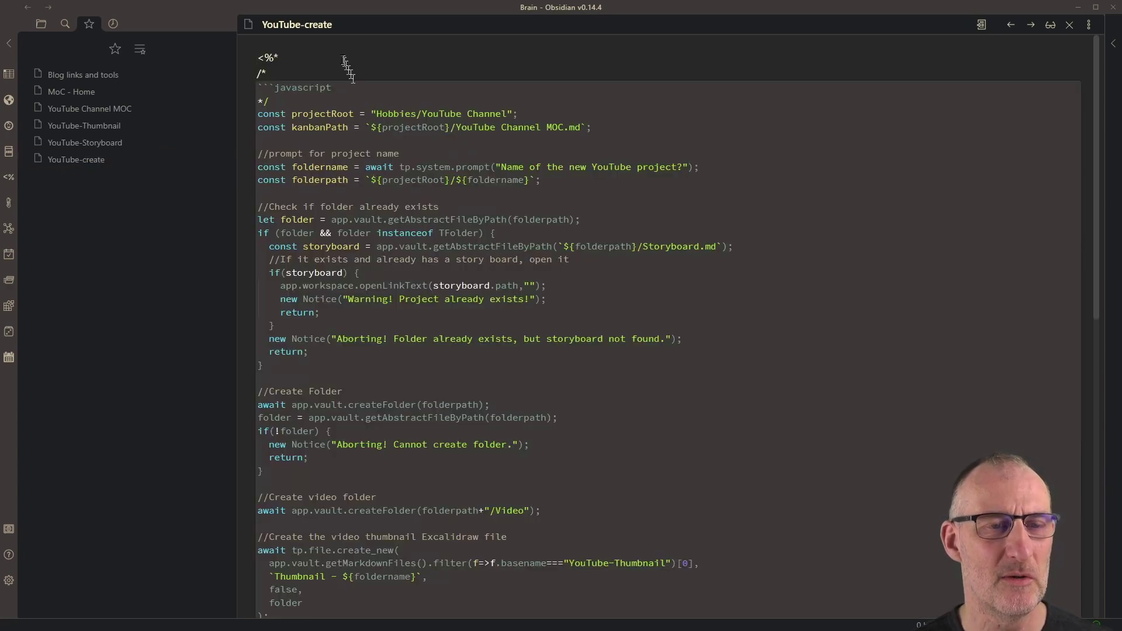
scroll(402, 278, down, 7)
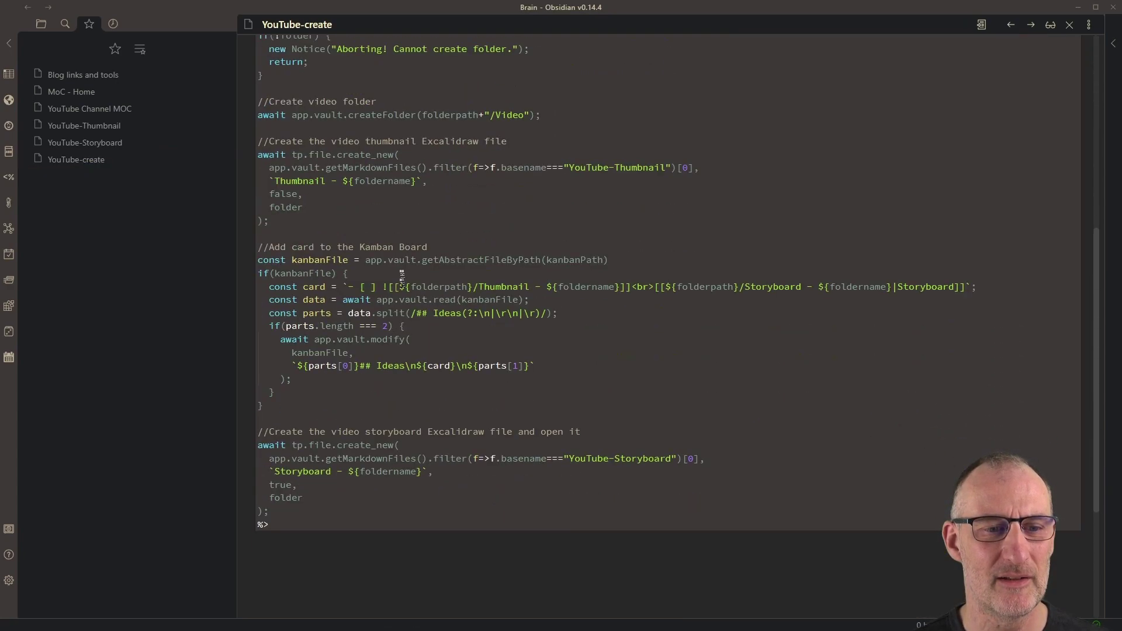
scroll(421, 368, up, 5)
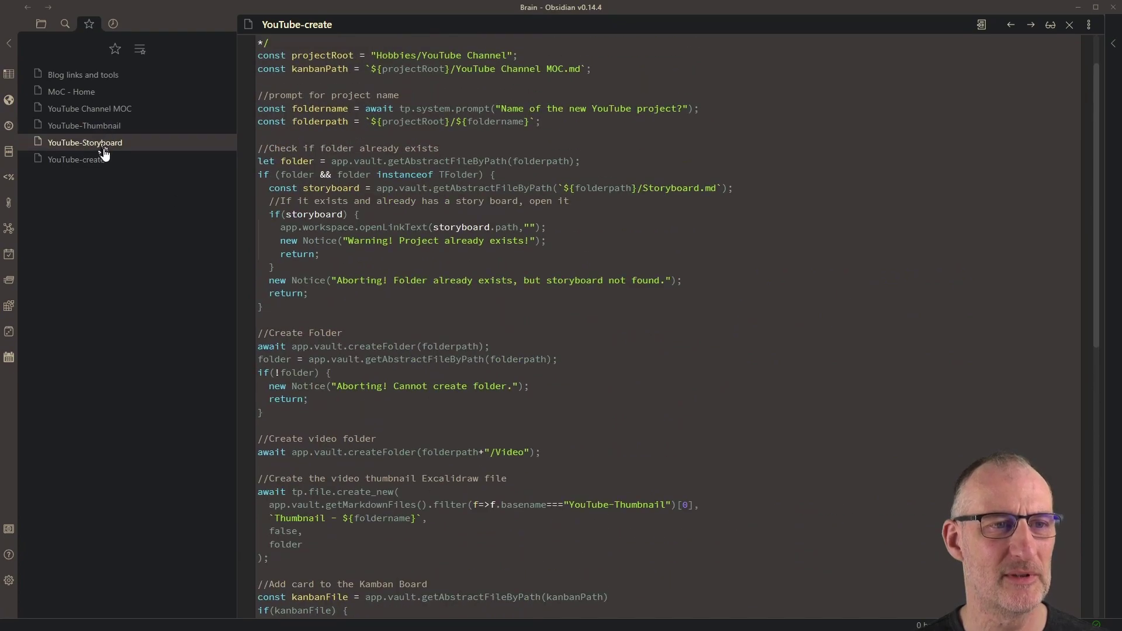
click(104, 146)
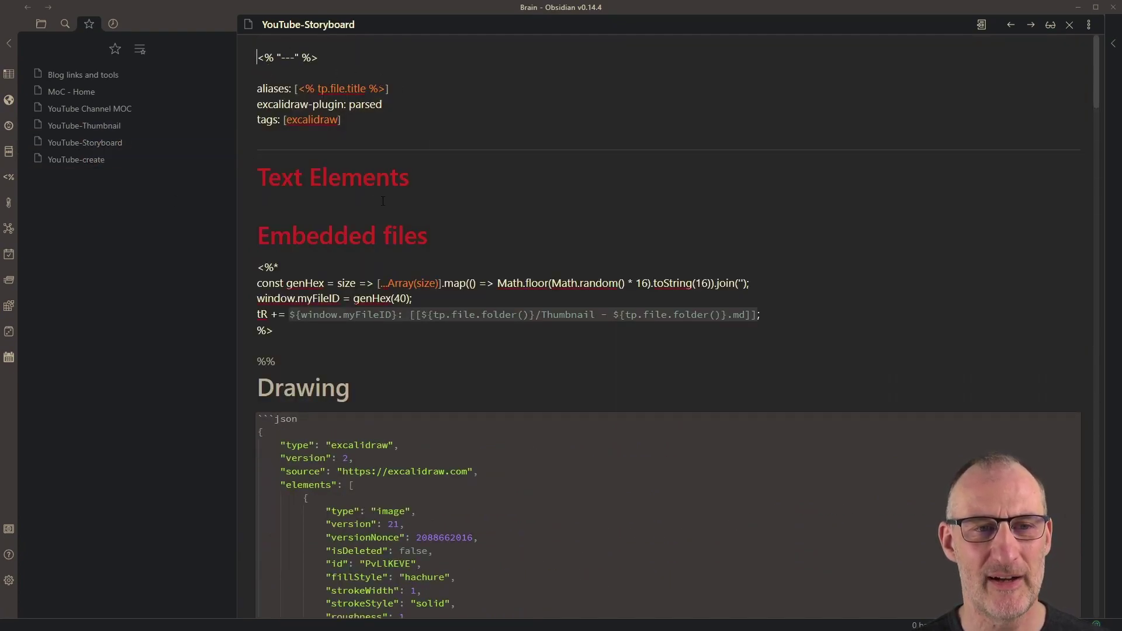
Open the YouTube-Thumbnail template as markdown and select its <% tp.file.folder() %> text element
click(87, 126)
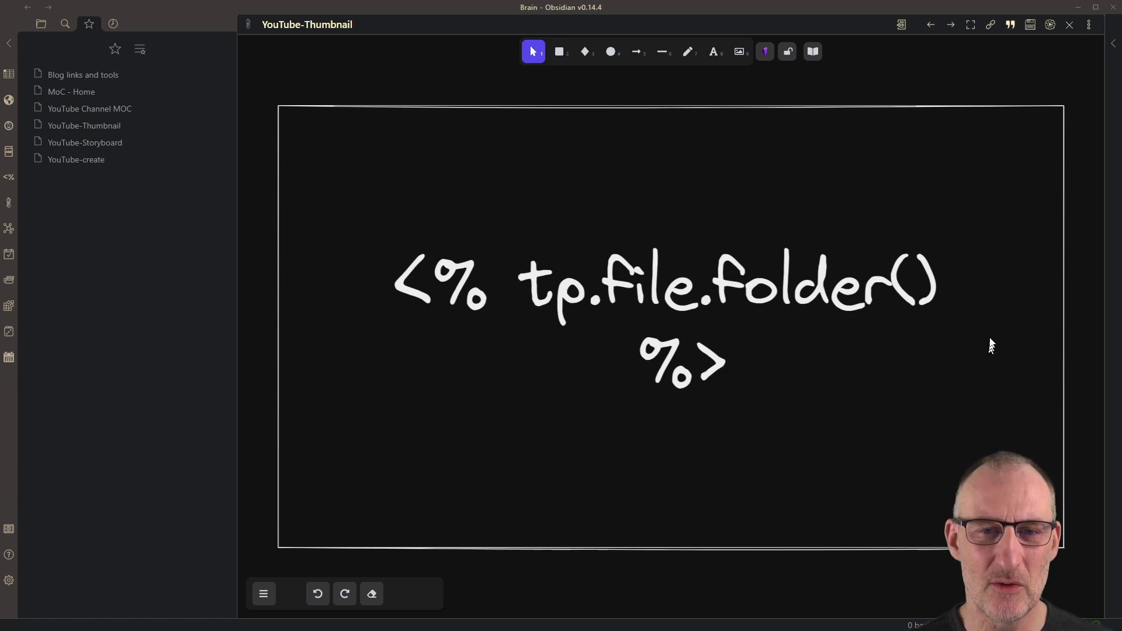
click(1088, 27)
click(972, 45)
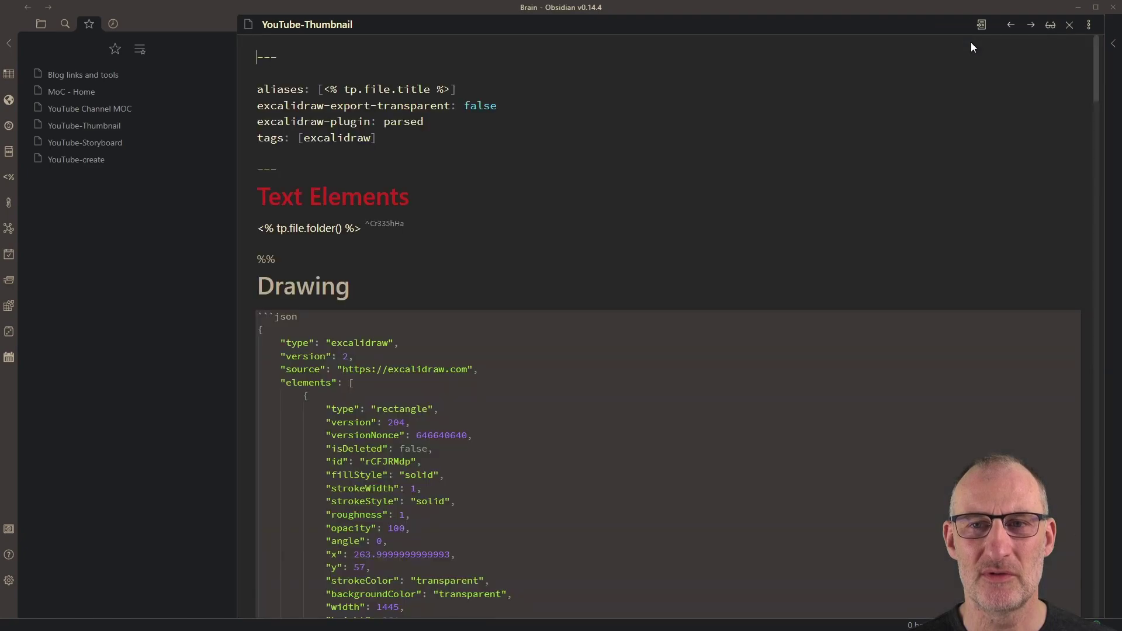
click(318, 89)
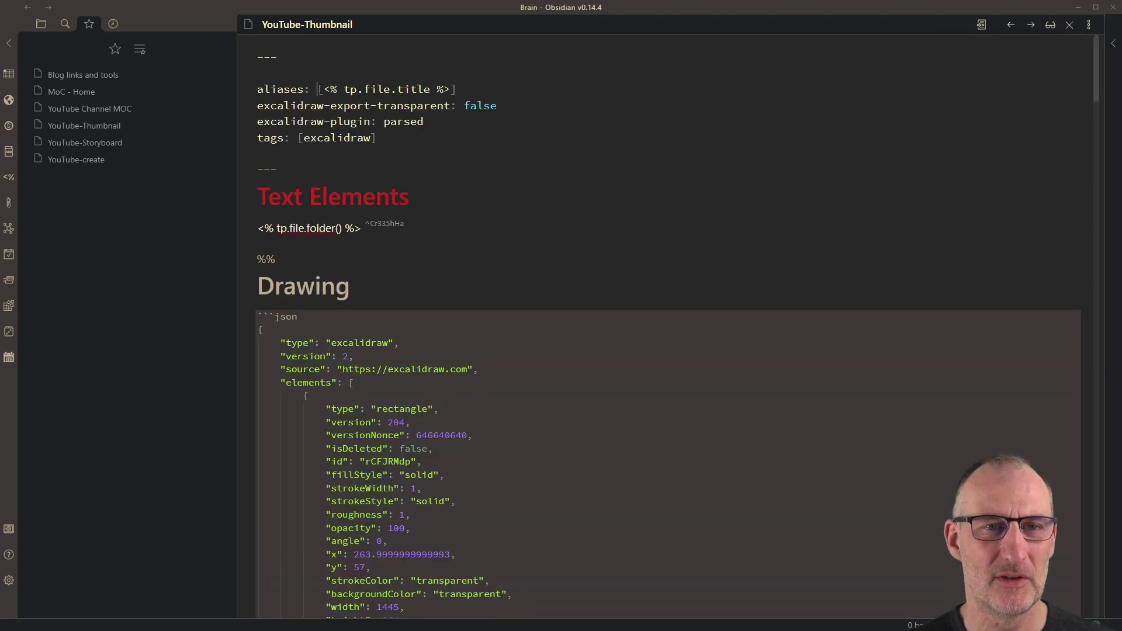
click(535, 109)
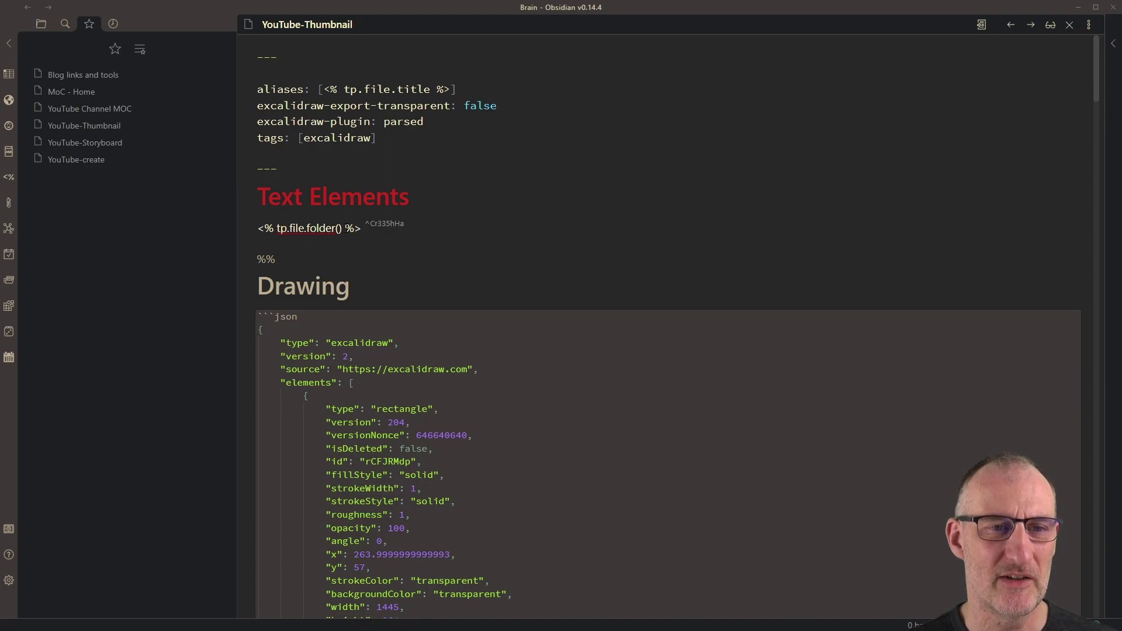
mouse_move(345, 228)
mouse_down()
mouse_move(274, 228)
mouse_move(364, 232)
mouse_up()
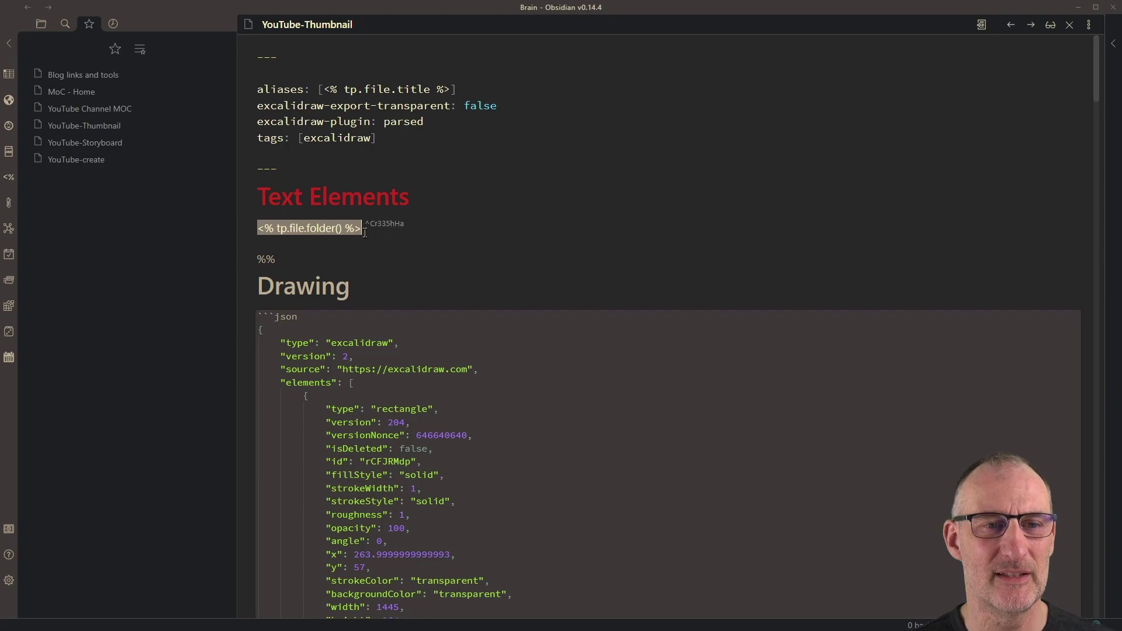